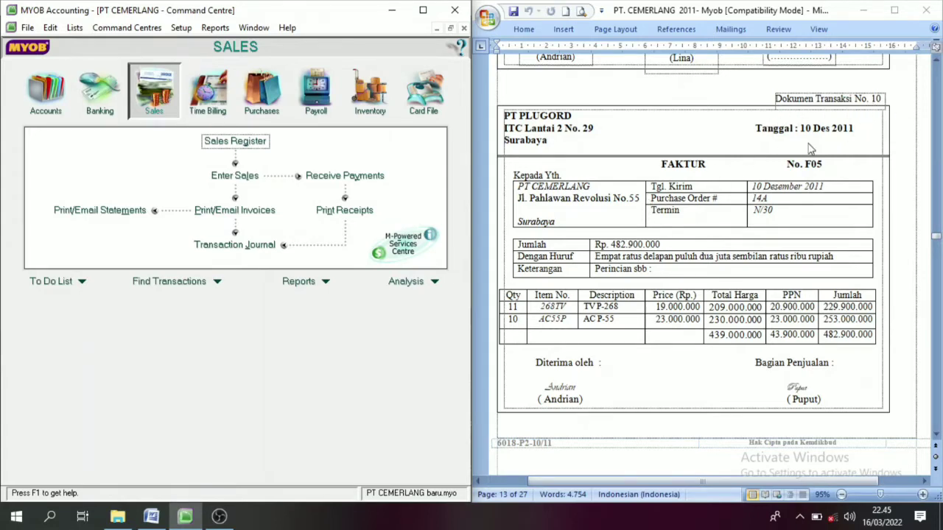
Step: Review PT PLUGORD's invoice F05 and the matching credit note NK-1 for returned goods in the transaction document
{"action": "left_click", "coordinate": [936, 434]}
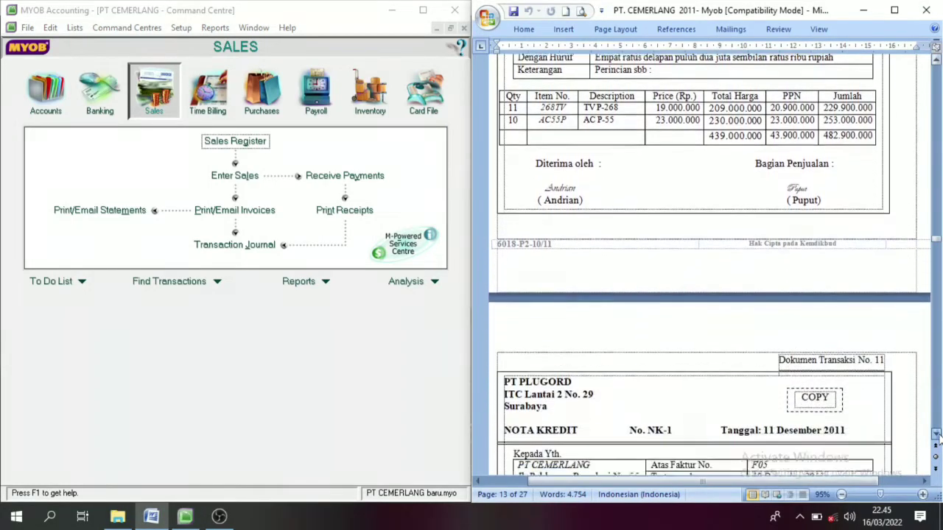
{"action": "scroll", "coordinate": [936, 435], "scroll_direction": "down", "scroll_amount": 10}
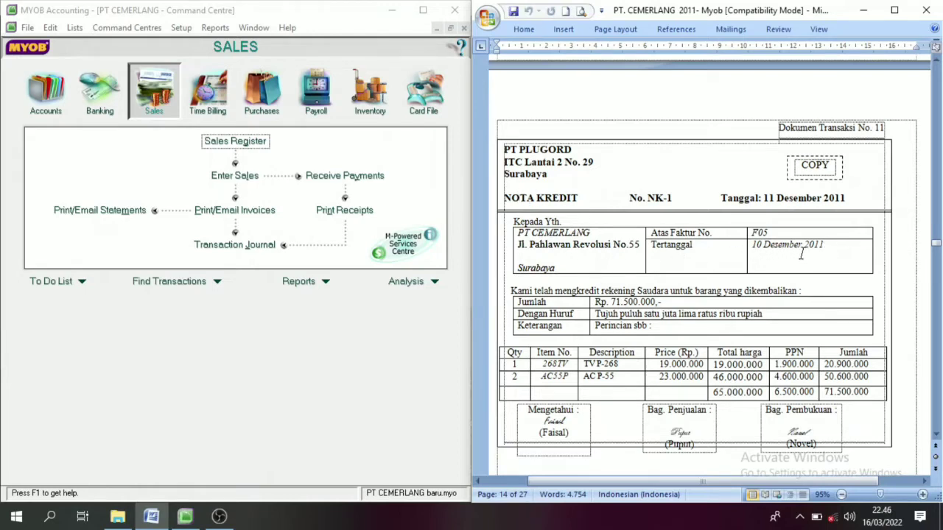
{"action": "left_click", "coordinate": [936, 59]}
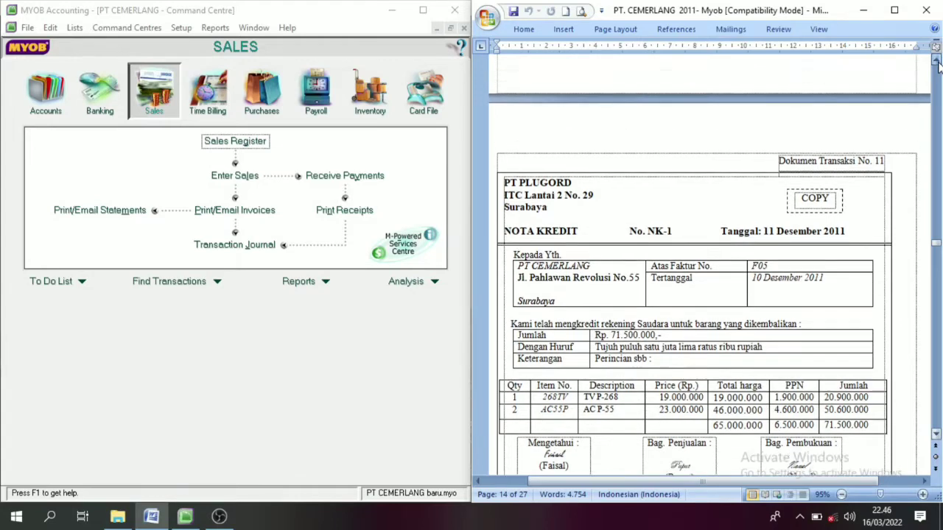
{"action": "scroll", "coordinate": [936, 63], "scroll_direction": "up", "scroll_amount": 8}
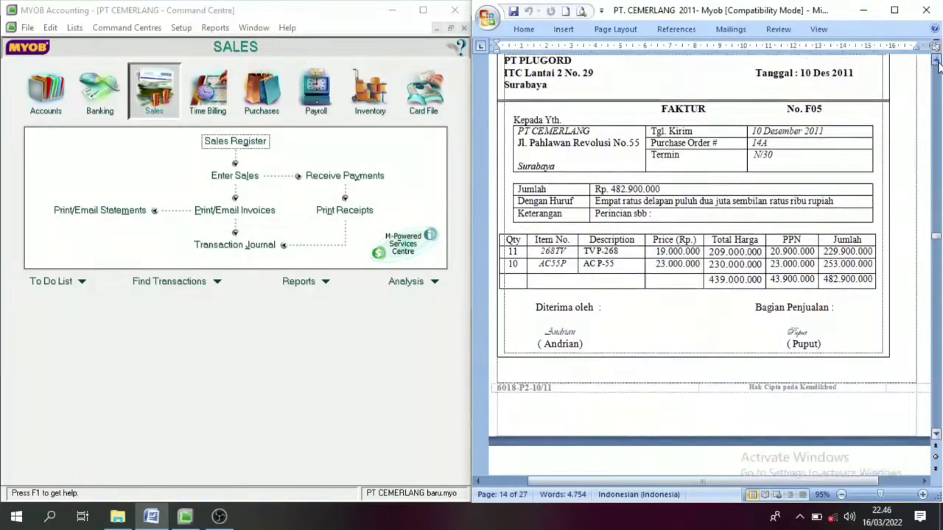
{"action": "left_click", "coordinate": [935, 436]}
{"action": "scroll", "coordinate": [938, 435], "scroll_direction": "down", "scroll_amount": 8}
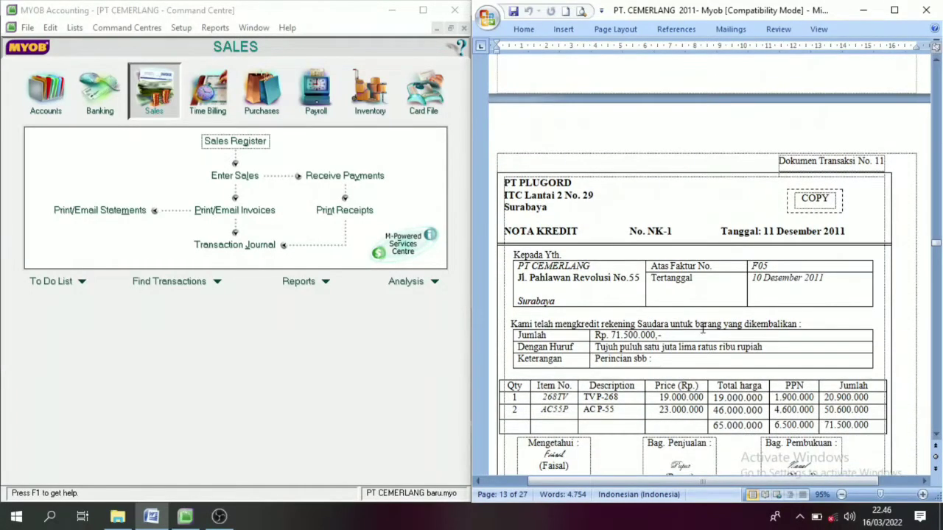
{"action": "left_click", "coordinate": [935, 436]}
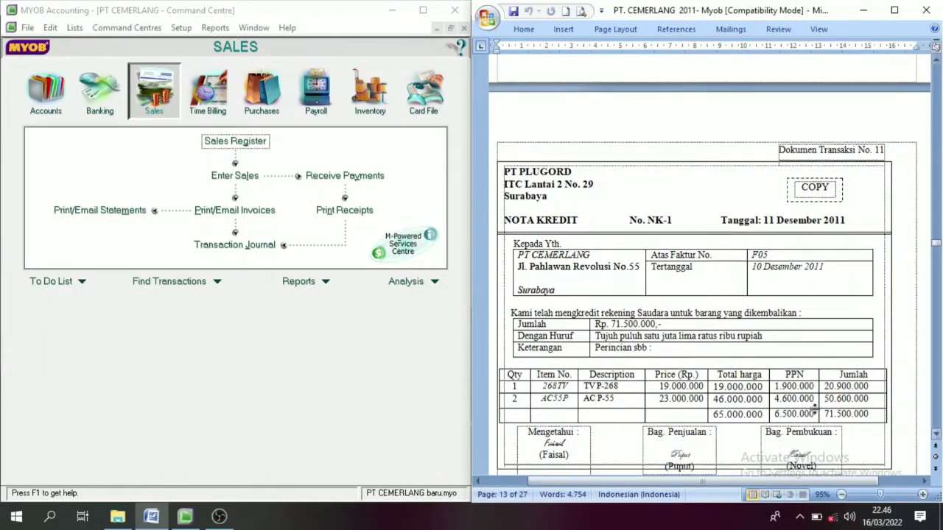
Step: Switch to MYOB Accounting and start a new item purchase bill for supplier PT PLUGORD
{"action": "left_click", "coordinate": [261, 90]}
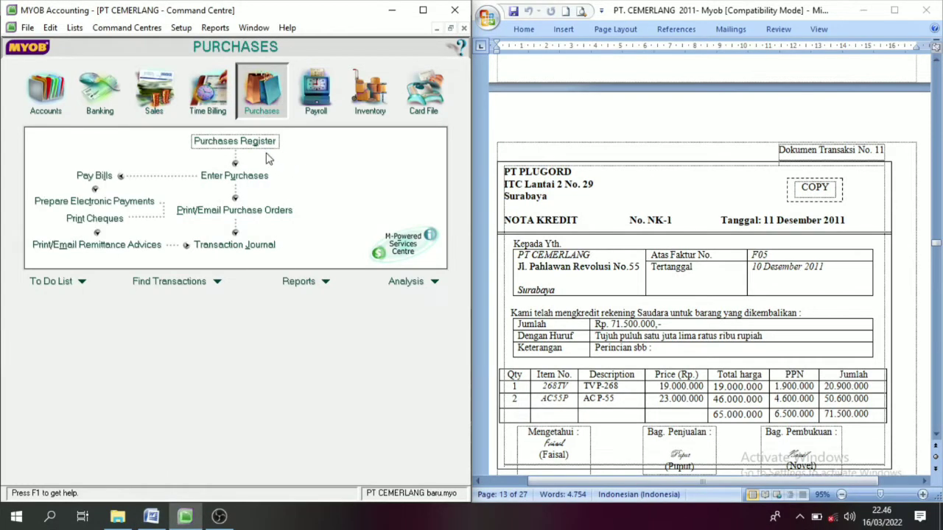
{"action": "left_click", "coordinate": [234, 178]}
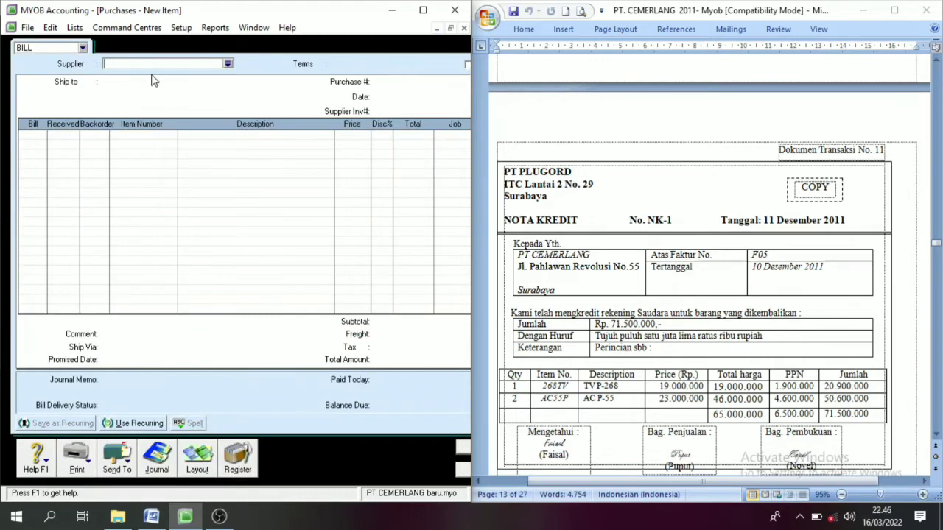
{"action": "left_click", "coordinate": [227, 63]}
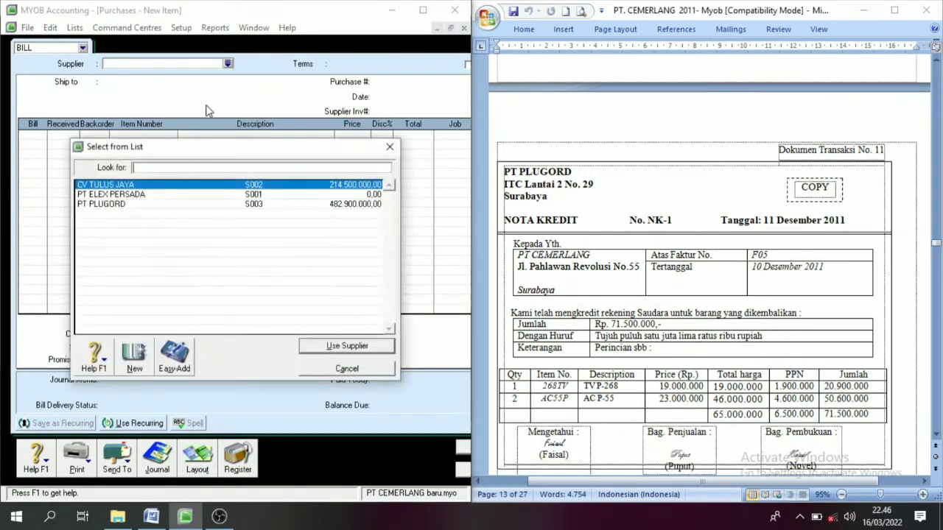
{"action": "left_click", "coordinate": [114, 205]}
{"action": "left_click", "coordinate": [335, 344]}
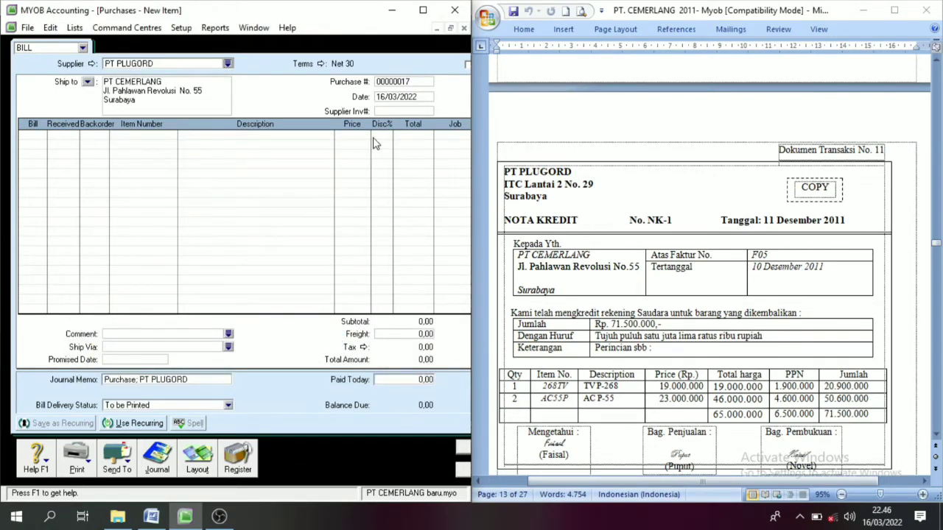
Step: Change the bill's credit terms so that payment is due C.O.D
{"action": "left_click", "coordinate": [321, 64]}
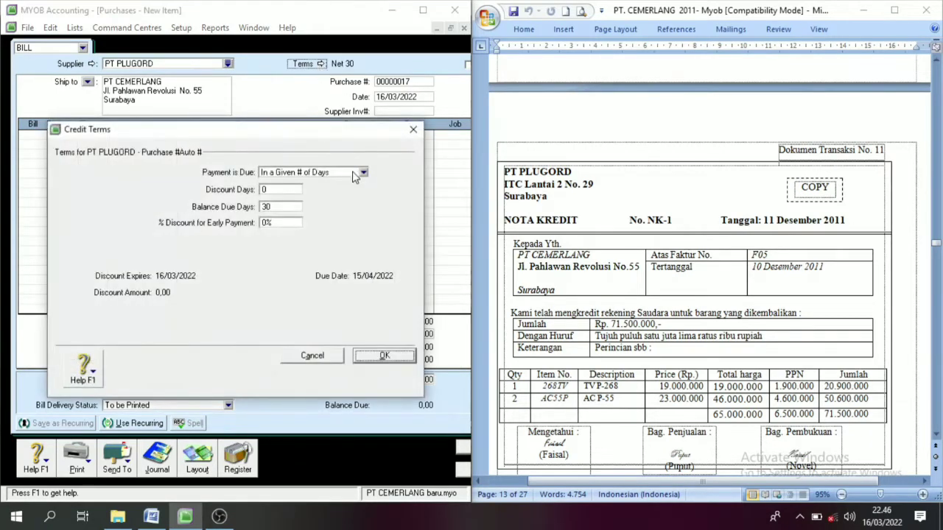
{"action": "left_click", "coordinate": [363, 172]}
{"action": "left_click", "coordinate": [307, 183]}
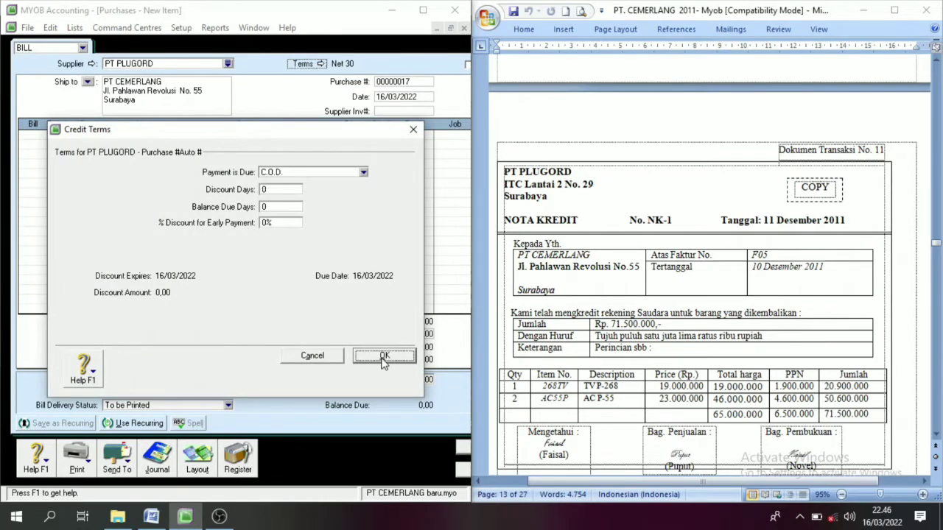
{"action": "left_click", "coordinate": [383, 355]}
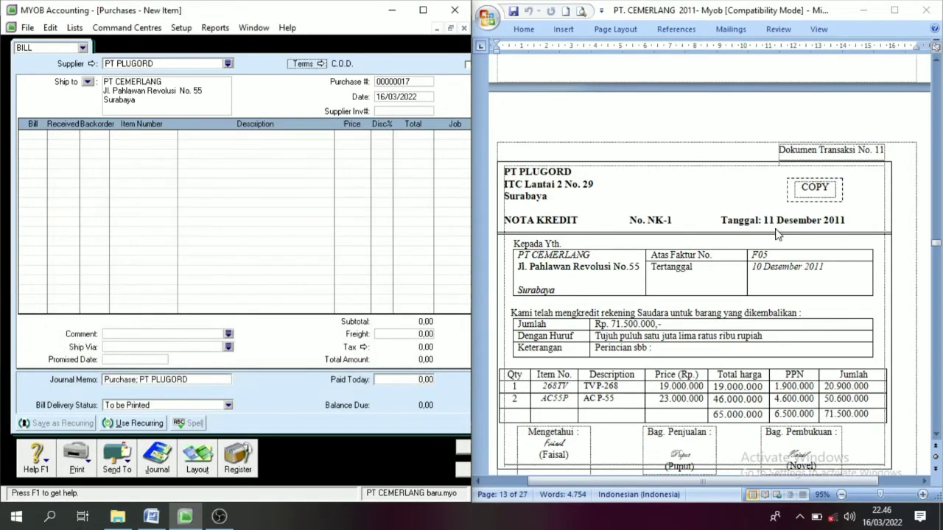
Step: Set the bill's purchase number to NK-1, as on the credit note, and its date to 11/12/2011
{"action": "left_click", "coordinate": [670, 229]}
{"action": "double_click", "coordinate": [659, 220]}
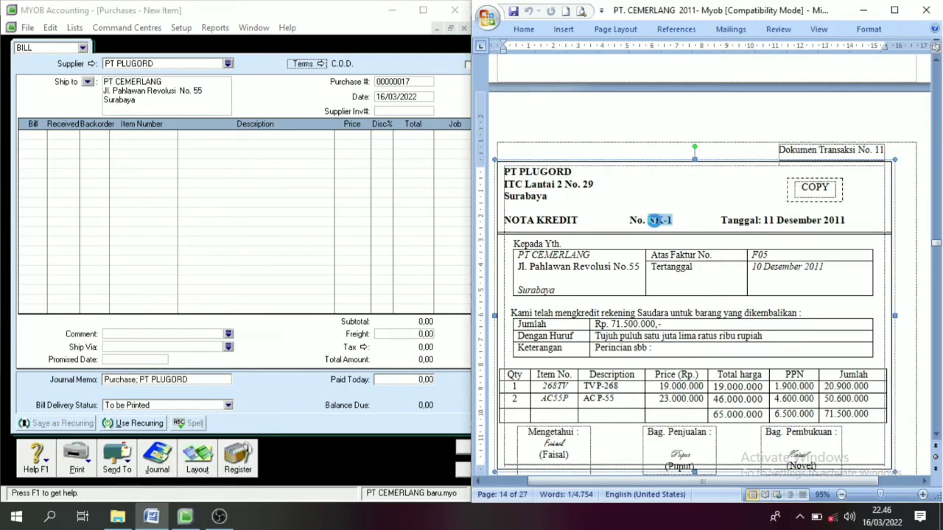
{"action": "left_click", "coordinate": [421, 84]}
{"action": "left_click_drag", "start_coordinate": [422, 84], "coordinate": [371, 89]}
{"action": "type", "text": "NK-1"}
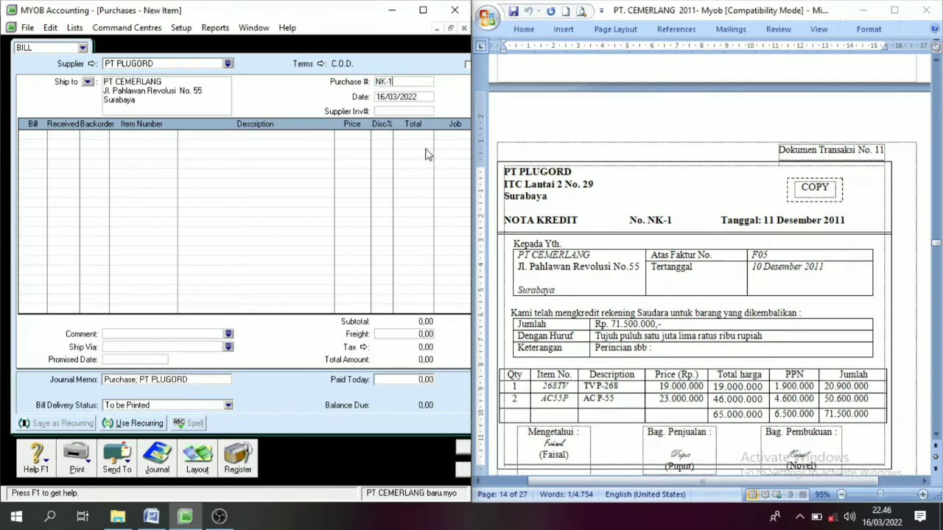
{"action": "left_click", "coordinate": [398, 97]}
{"action": "type", "text": "11"}
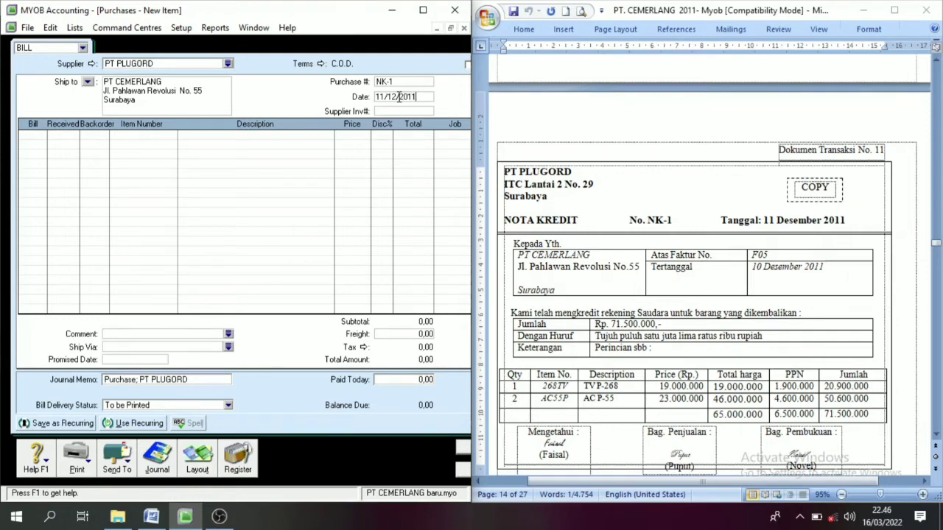
Step: Enter the first return line with quantity -1 of item 268TV at a price of 19.000.000
{"action": "left_click", "coordinate": [41, 140]}
{"action": "key", "text": "Tab"}
{"action": "key", "text": "Tab"}
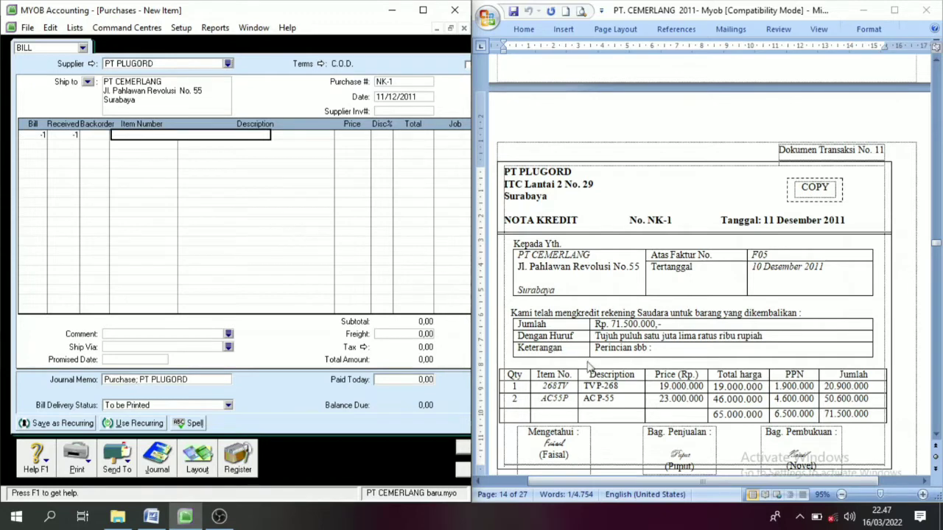
{"action": "key", "text": "Tab"}
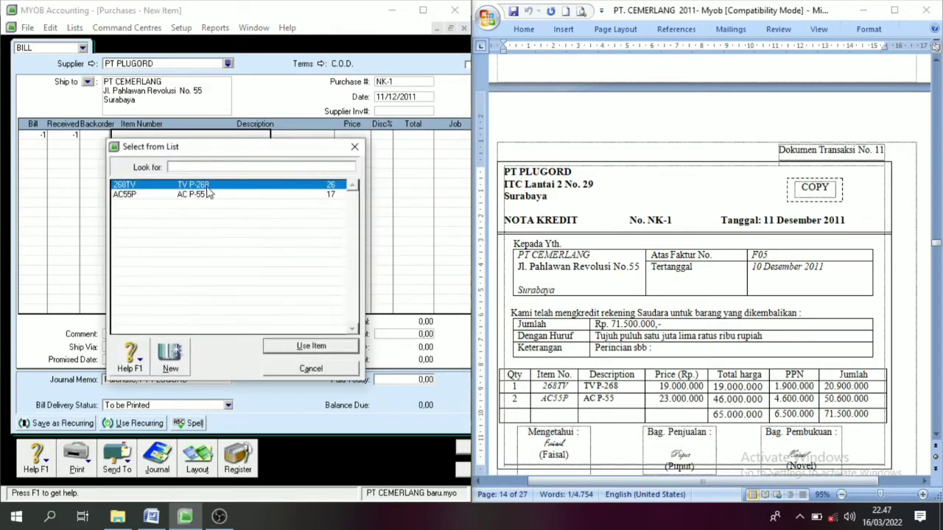
{"action": "double_click", "coordinate": [209, 185]}
{"action": "key", "text": "Tab"}
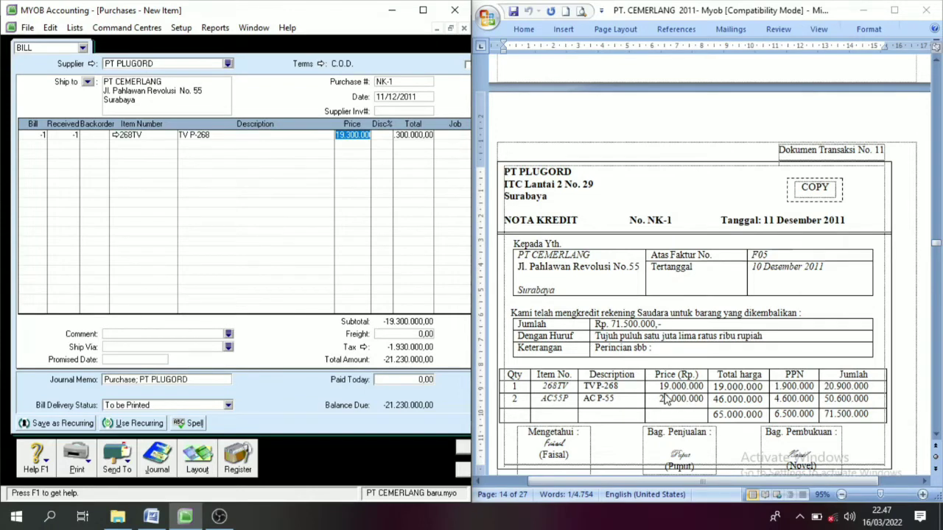
{"action": "type", "text": "19"}
{"action": "key", "text": "Tab"}
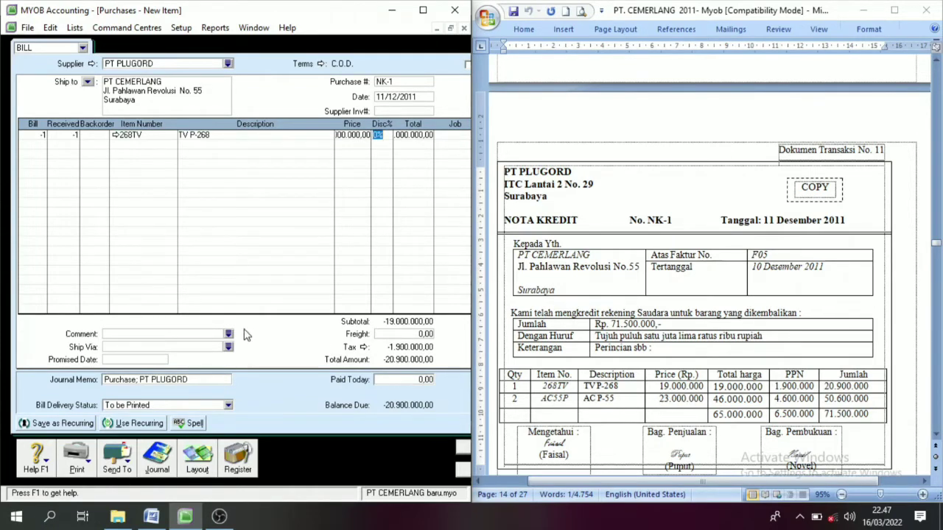
Step: Add a second return line with quantity -2 of item AC55P at a price of 23.000.000, and record the bill
{"action": "left_click", "coordinate": [44, 147]}
{"action": "key", "text": "Tab"}
{"action": "key", "text": "Tab"}
{"action": "key", "text": "Tab"}
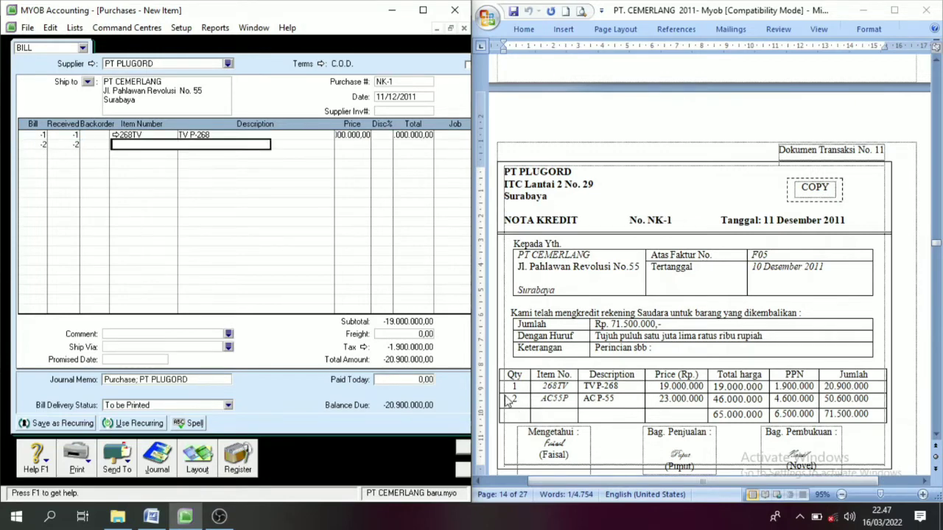
{"action": "left_click", "coordinate": [195, 195]}
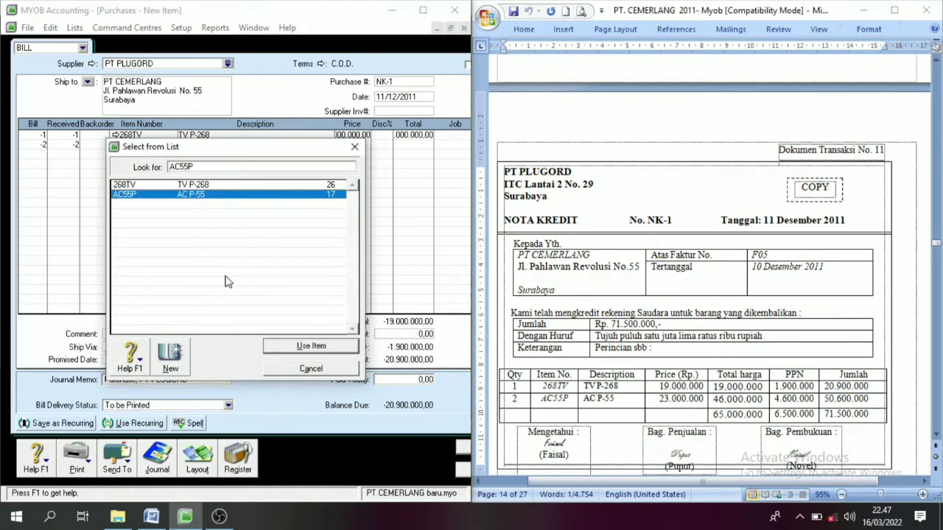
{"action": "left_click", "coordinate": [313, 345]}
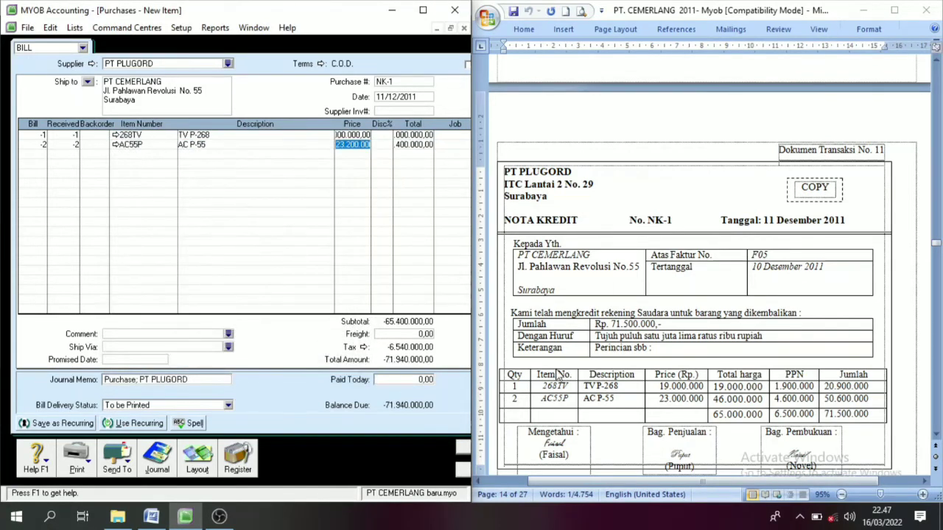
{"action": "type", "text": "2"}
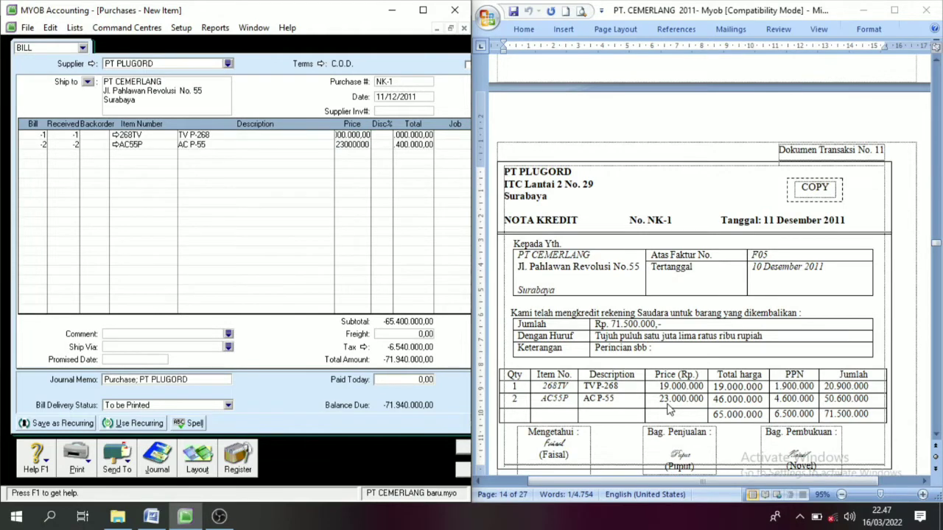
{"action": "key", "text": "Tab"}
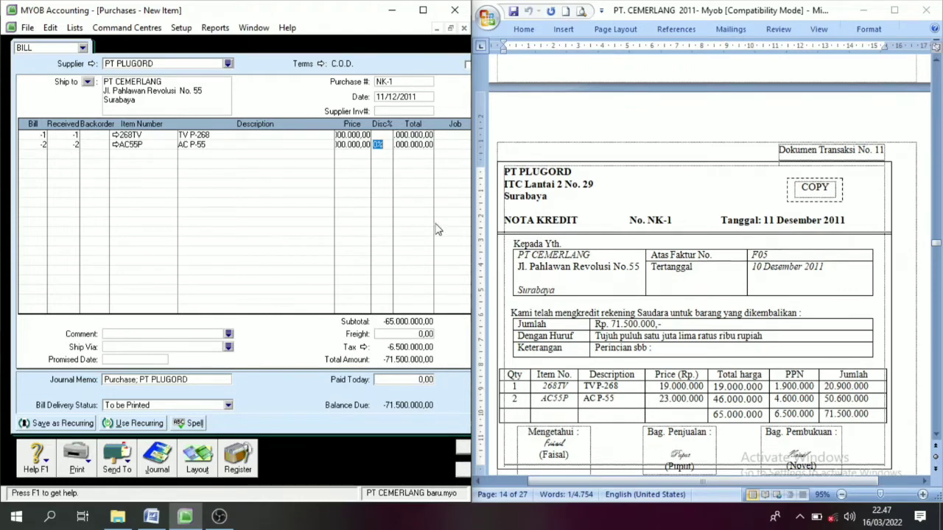
{"action": "left_click_drag", "start_coordinate": [475, 265], "coordinate": [520, 270]}
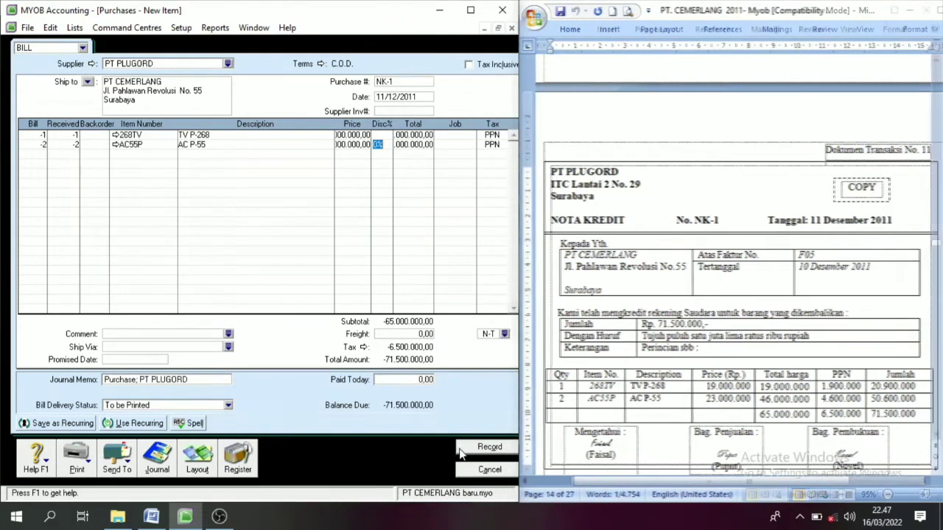
{"action": "left_click", "coordinate": [486, 447]}
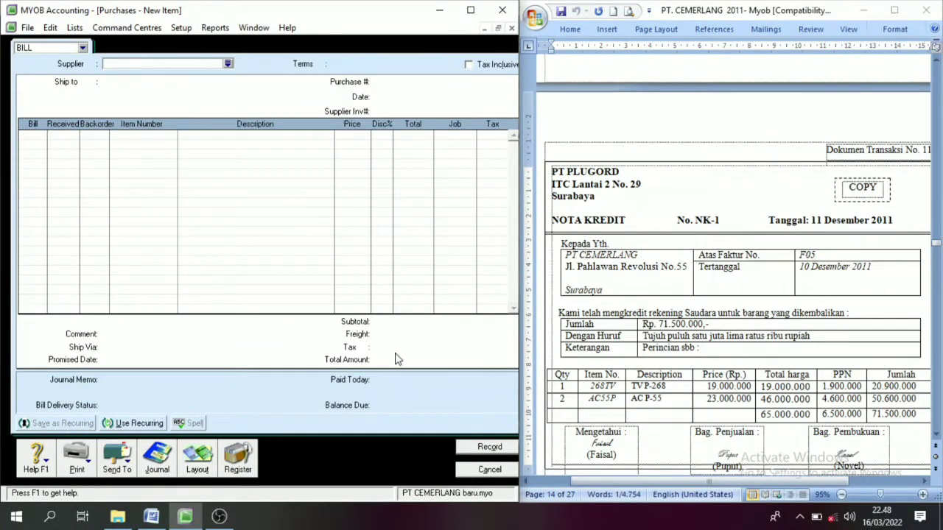
Step: List all suppliers' purchases in the Purchases Register dated from 01/03/2011
{"action": "left_click", "coordinate": [238, 456]}
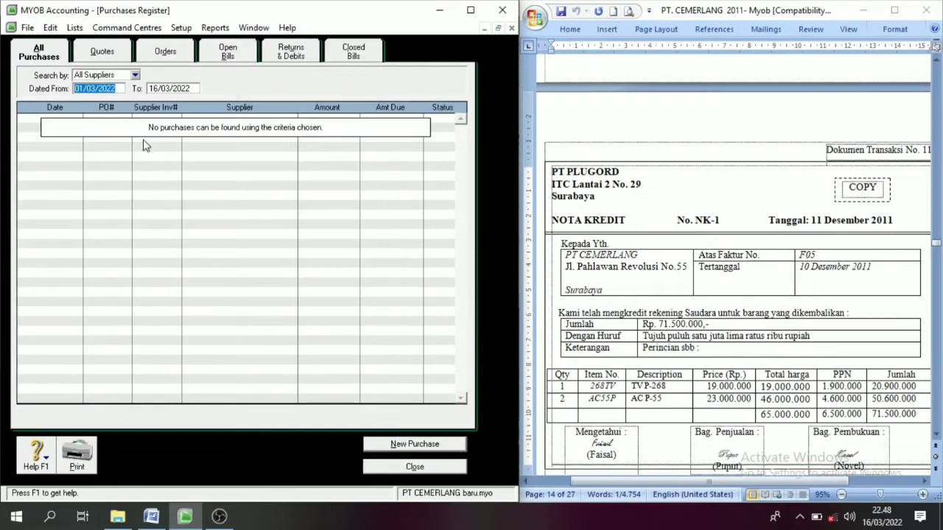
{"action": "left_click", "coordinate": [118, 89]}
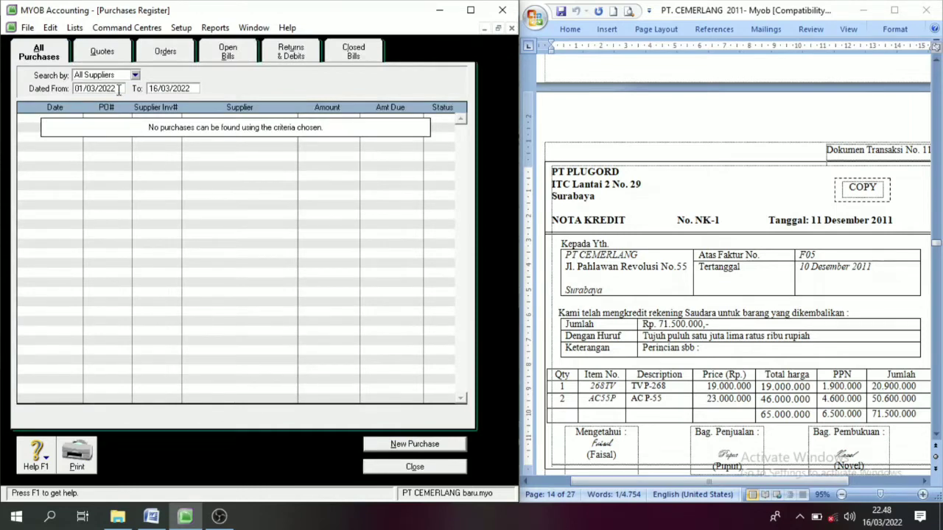
{"action": "type", "text": "11"}
{"action": "key", "text": "Tab"}
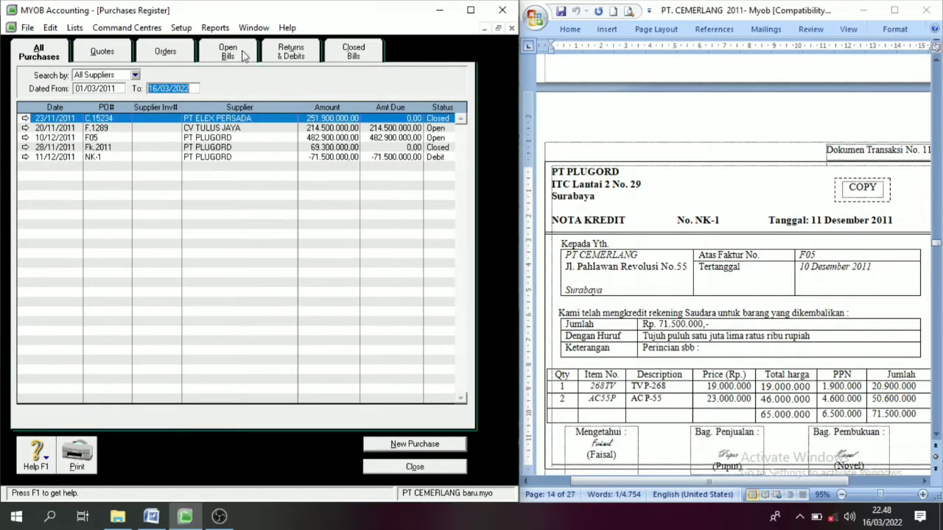
Step: Start applying PT PLUGORD's NK-1 debit to a purchase, with the settlement ID copied from the credit note as NK-1
{"action": "left_click", "coordinate": [292, 59]}
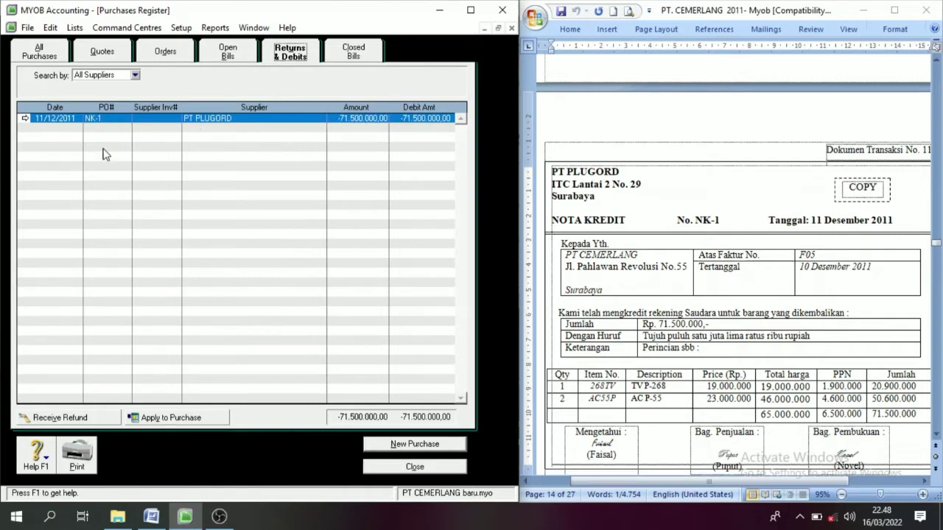
{"action": "left_click", "coordinate": [169, 417]}
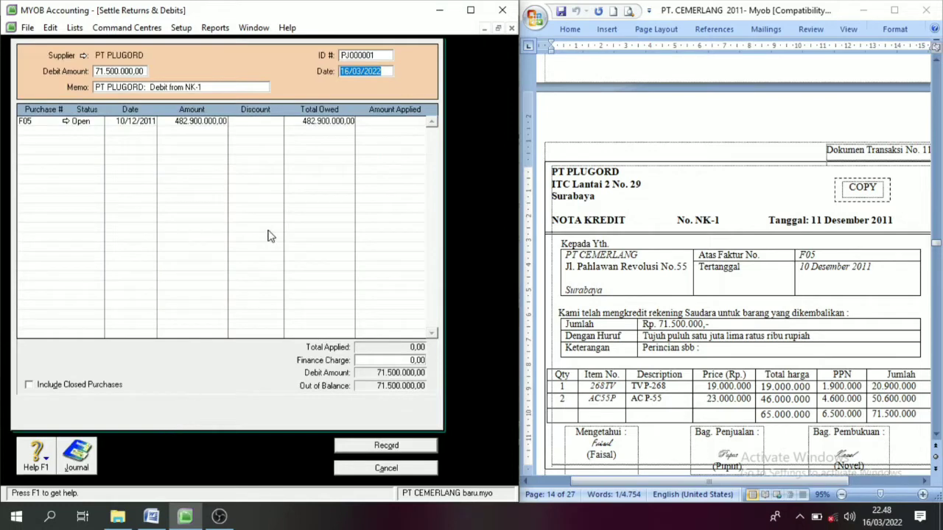
{"action": "left_click", "coordinate": [377, 59]}
{"action": "double_click", "coordinate": [713, 220]}
{"action": "key", "text": "ctrl+c"}
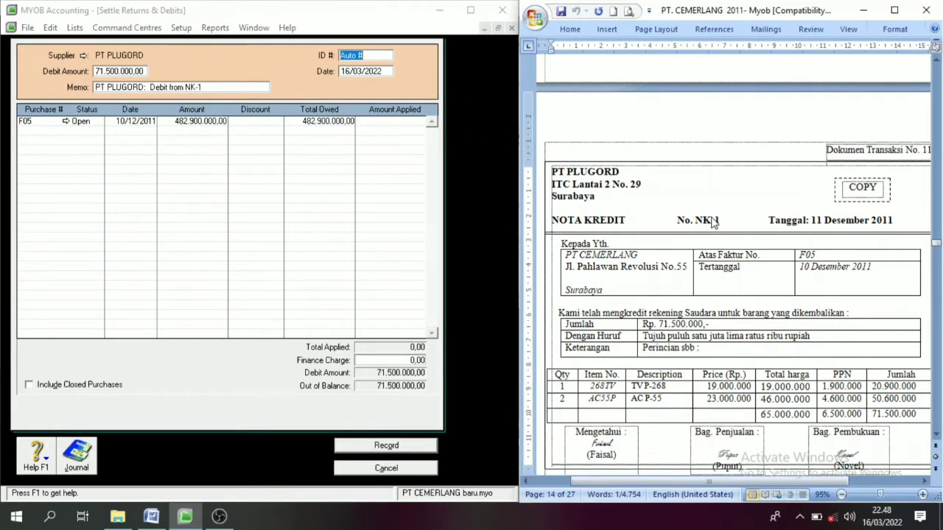
{"action": "left_click", "coordinate": [377, 54]}
{"action": "key", "text": "ctrl+v"}
Step: Set the settlement date to 11/12/2011 and apply the debit of 71.500.000 to purchase F05
{"action": "left_click", "coordinate": [372, 71]}
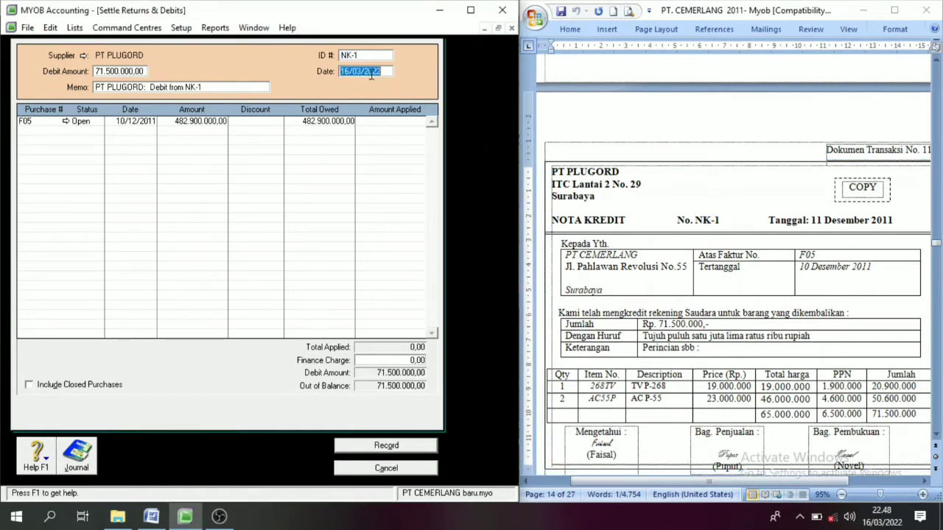
{"action": "type", "text": "11/122011"}
{"action": "left_click", "coordinate": [400, 123]}
{"action": "key", "text": "Tab"}
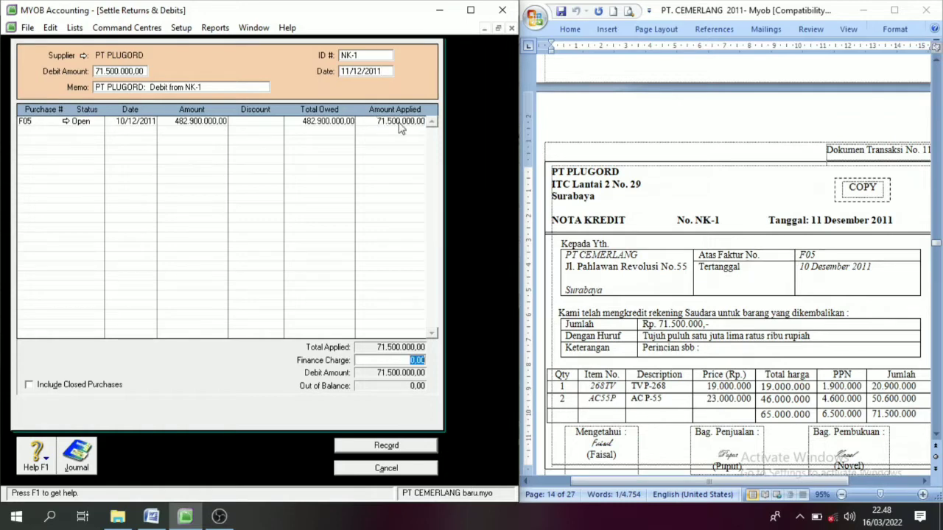
Step: Record PT PLUGORD's debit settlement, and close the purchases register and the blank purchase form
{"action": "left_click", "coordinate": [386, 446]}
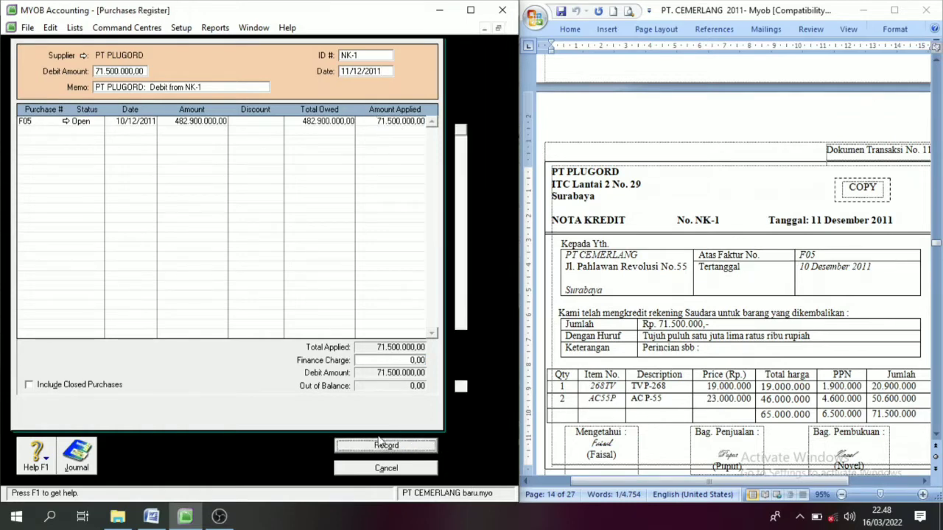
{"action": "left_click", "coordinate": [427, 444]}
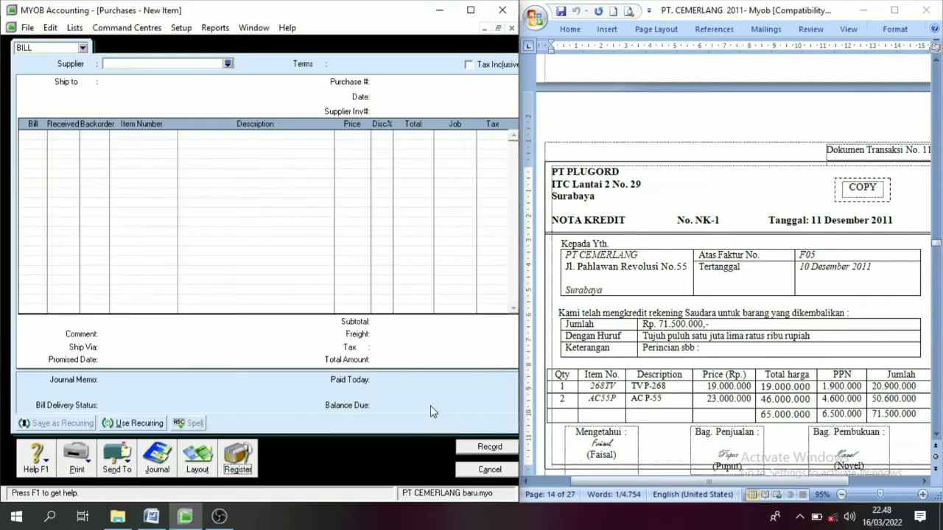
{"action": "left_click", "coordinate": [924, 484]}
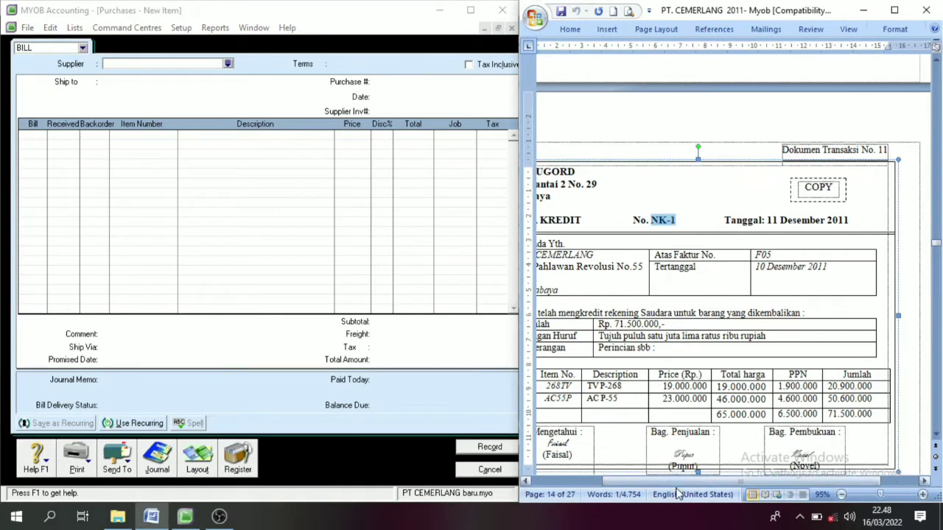
{"action": "left_click", "coordinate": [527, 481]}
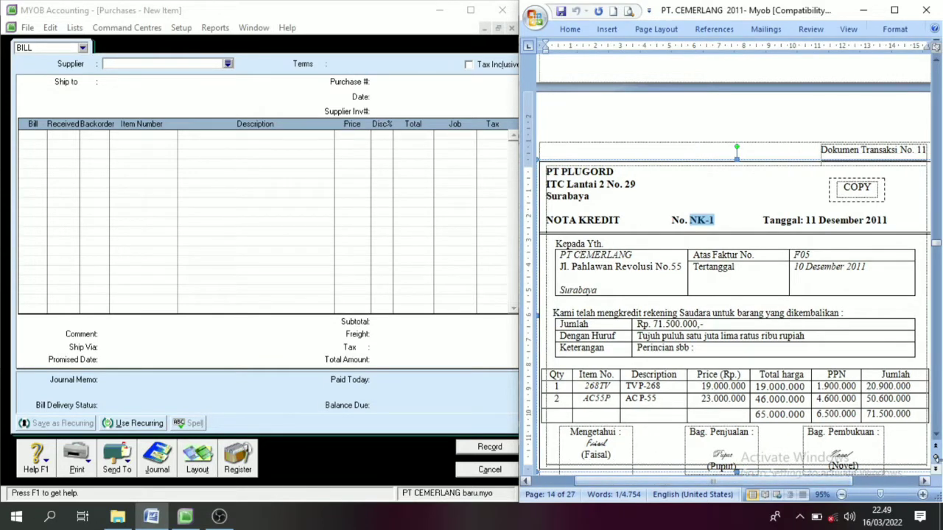
{"action": "left_click", "coordinate": [936, 433]}
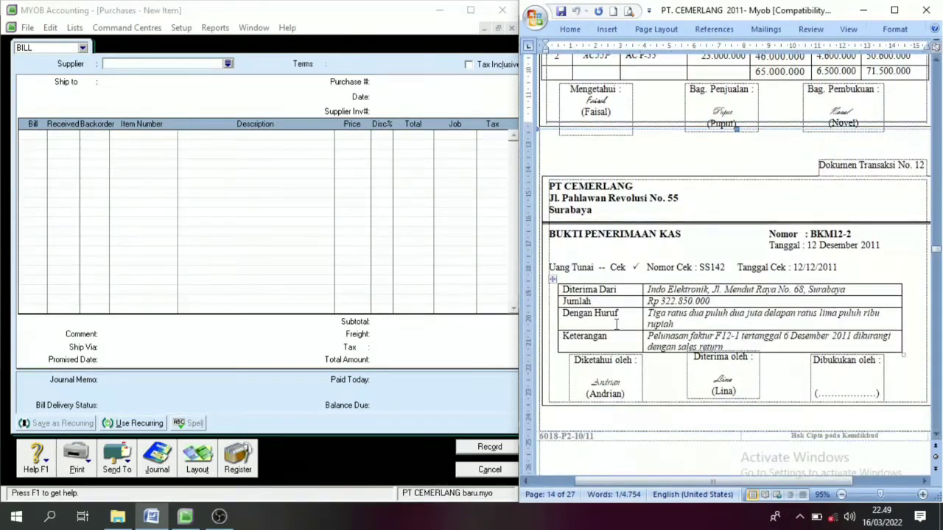
{"action": "left_click", "coordinate": [936, 433]}
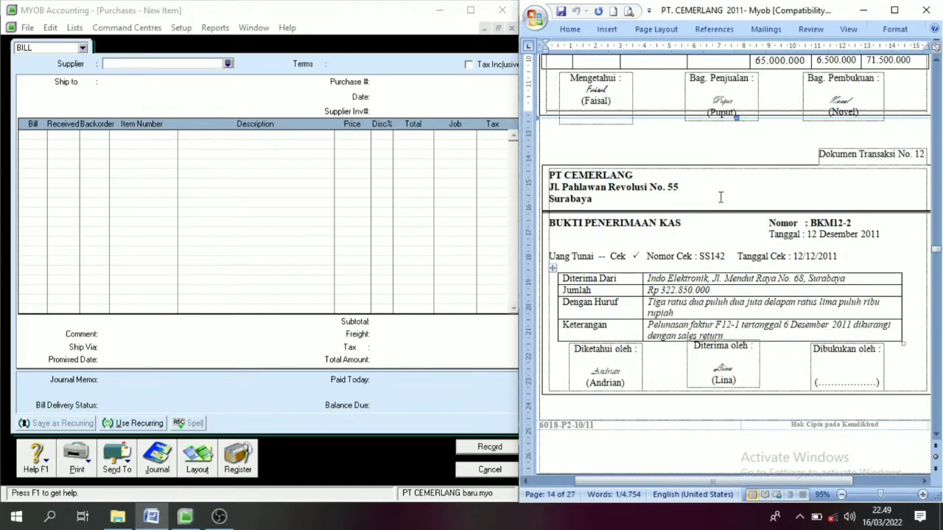
{"action": "left_click", "coordinate": [489, 470]}
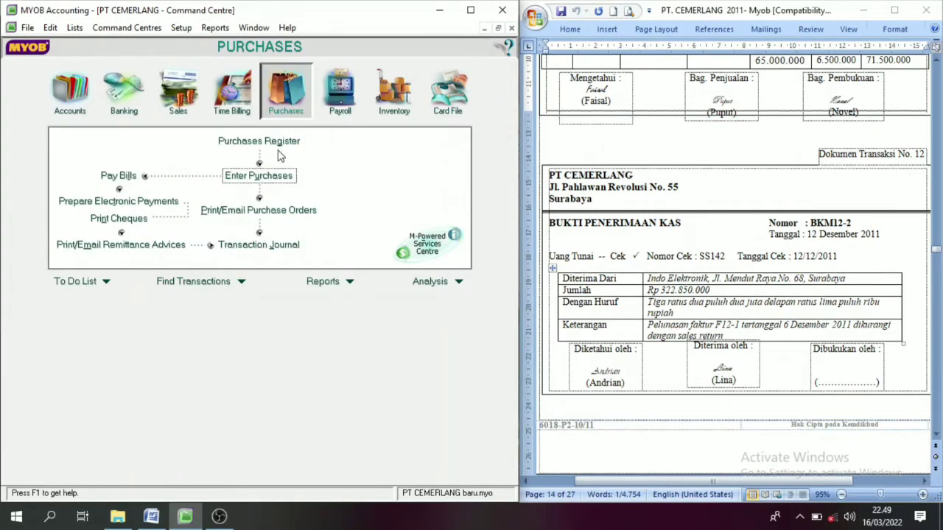
Step: Start a customer payment in Receive Payments with Indo Elektronik as the customer
{"action": "left_click", "coordinate": [178, 96]}
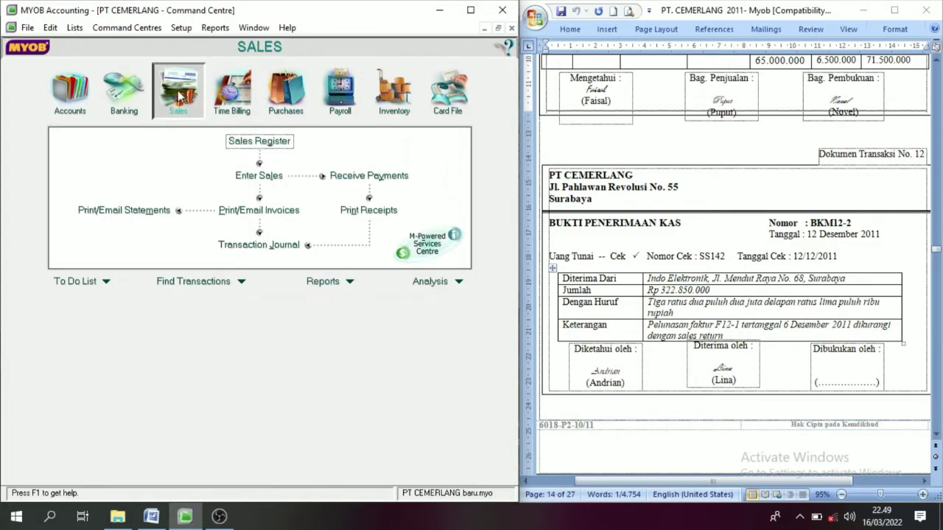
{"action": "left_click", "coordinate": [366, 178]}
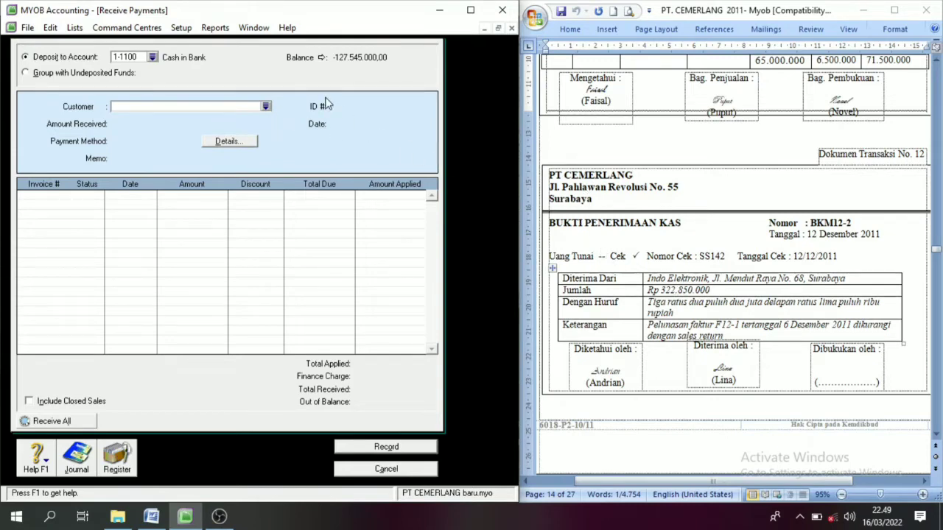
{"action": "left_click", "coordinate": [266, 107]}
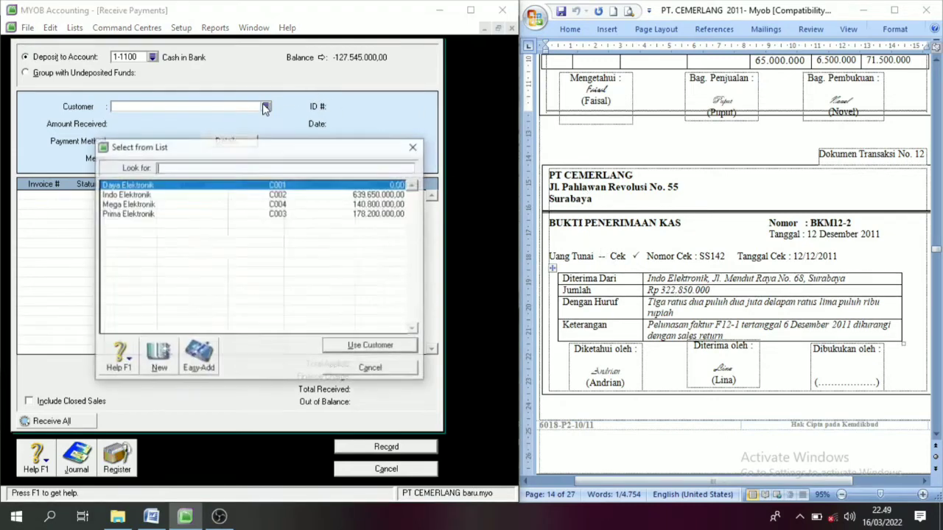
{"action": "left_click", "coordinate": [133, 195]}
{"action": "left_click", "coordinate": [339, 347]}
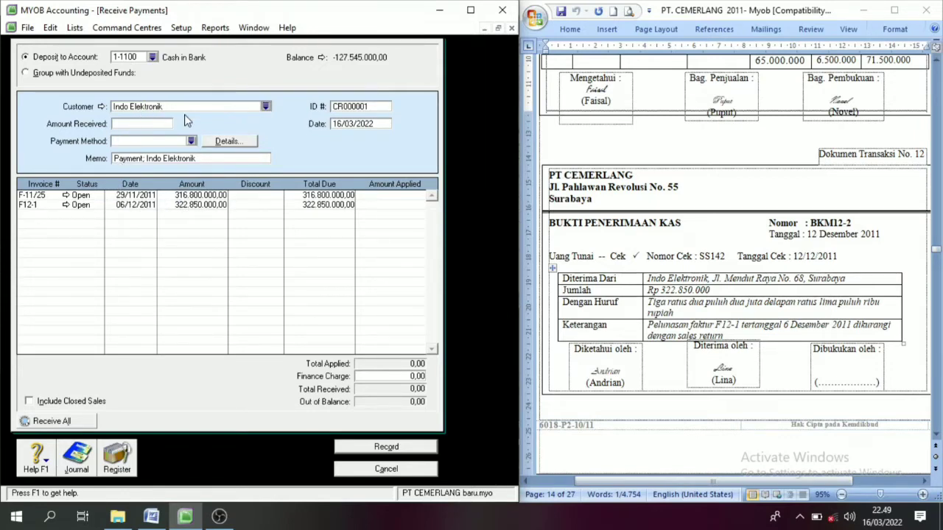
Step: Set the payment's ID to BKM12-2, copied from the cash receipt document, and its date to 12/12/2011
{"action": "left_click", "coordinate": [360, 107]}
{"action": "left_click", "coordinate": [854, 223]}
{"action": "left_click_drag", "start_coordinate": [854, 223], "coordinate": [830, 222]}
{"action": "key", "text": "ctrl+c"}
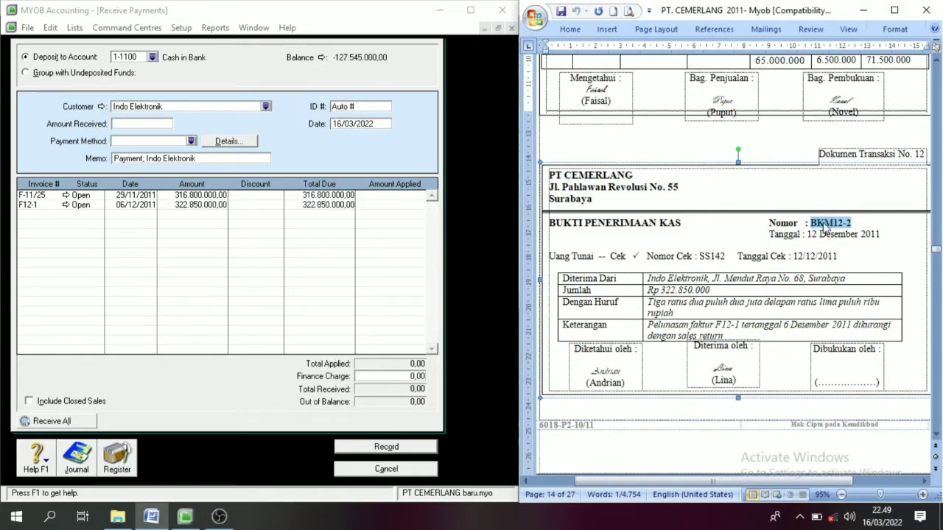
{"action": "left_click", "coordinate": [373, 109]}
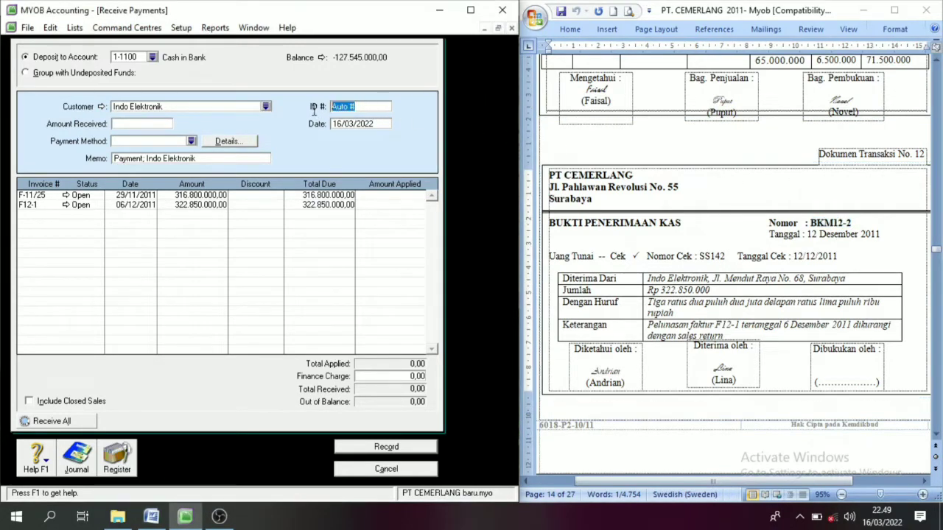
{"action": "key", "text": "ctrl+v"}
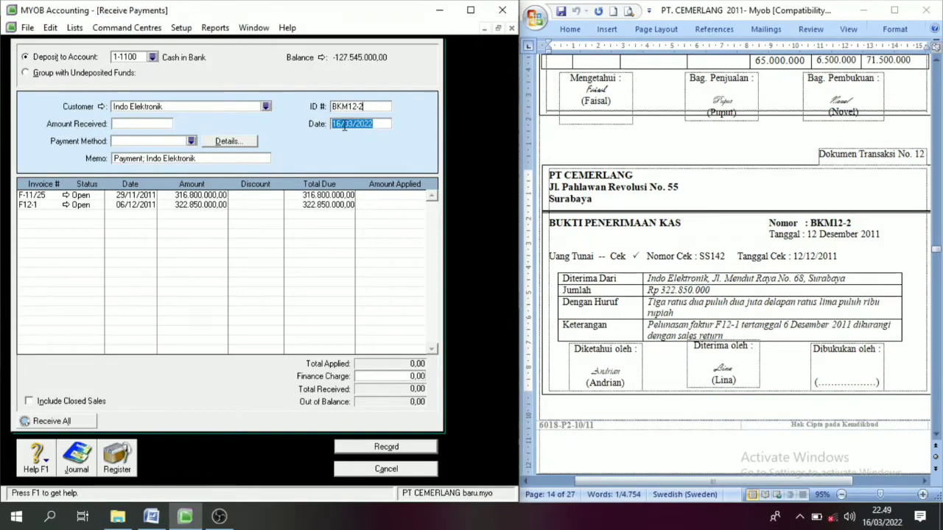
{"action": "type", "text": "12/12/2011"}
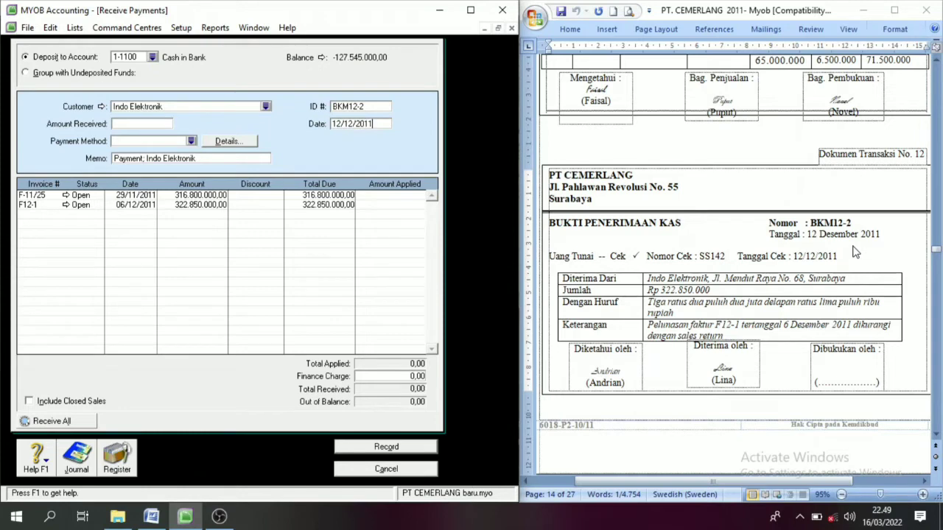
Step: Enter 322.850.000 as the amount received, apply it to invoice F12-1, record the payment and close the form
{"action": "left_click", "coordinate": [121, 123]}
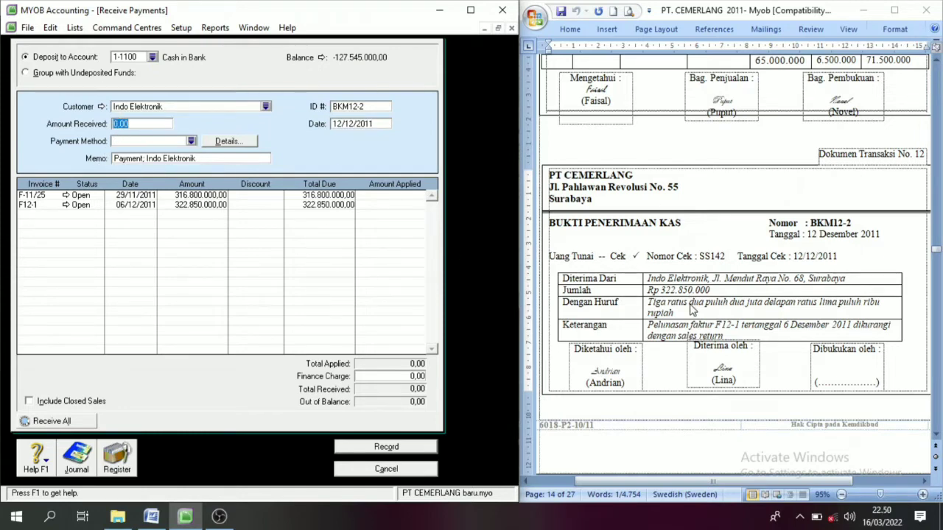
{"action": "type", "text": "322.850.000"}
{"action": "key", "text": "Tab"}
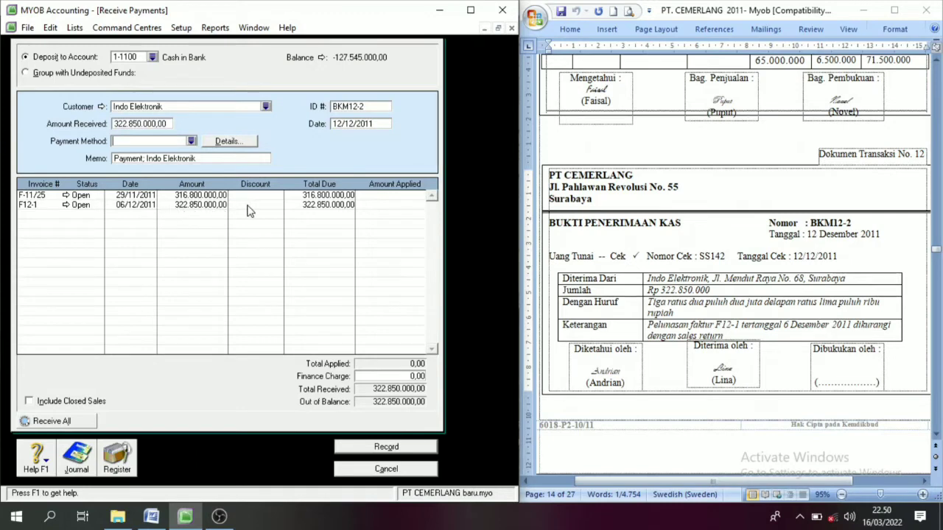
{"action": "left_click", "coordinate": [392, 207]}
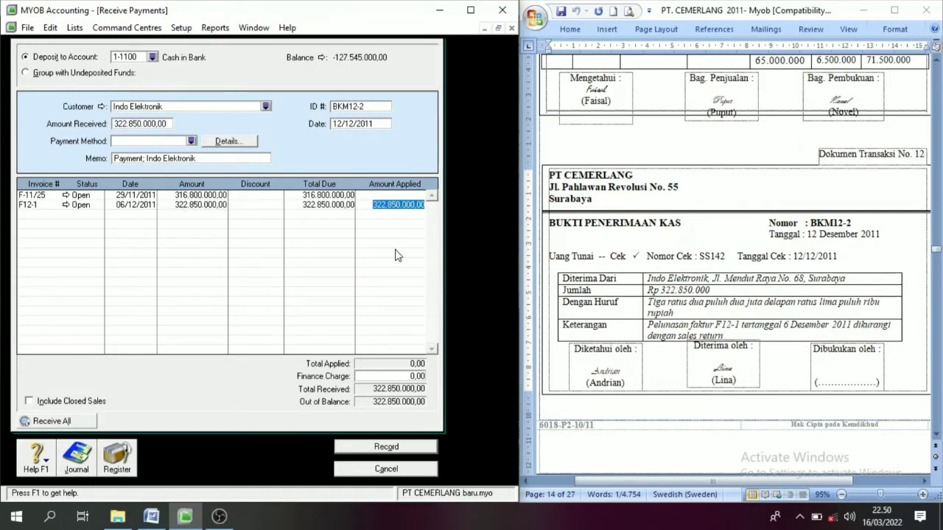
{"action": "key", "text": "Tab"}
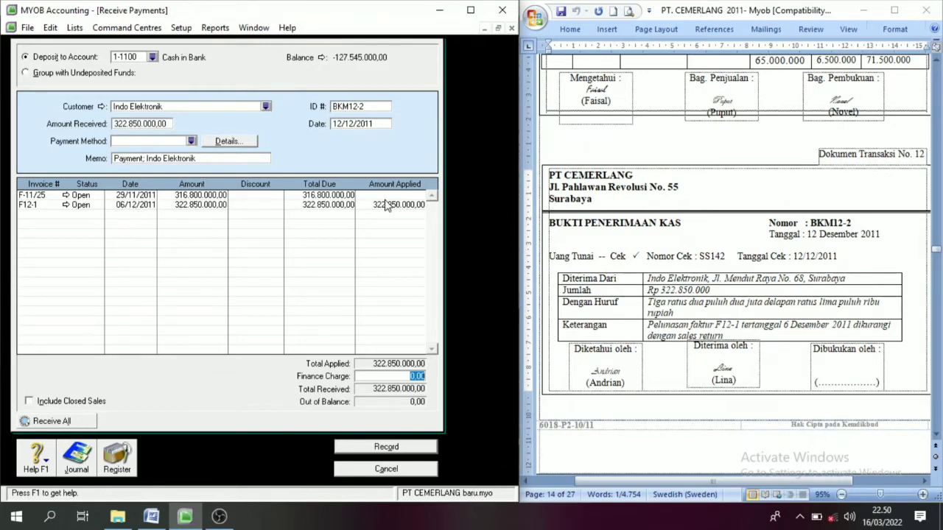
{"action": "left_click", "coordinate": [386, 447]}
{"action": "left_click", "coordinate": [400, 469]}
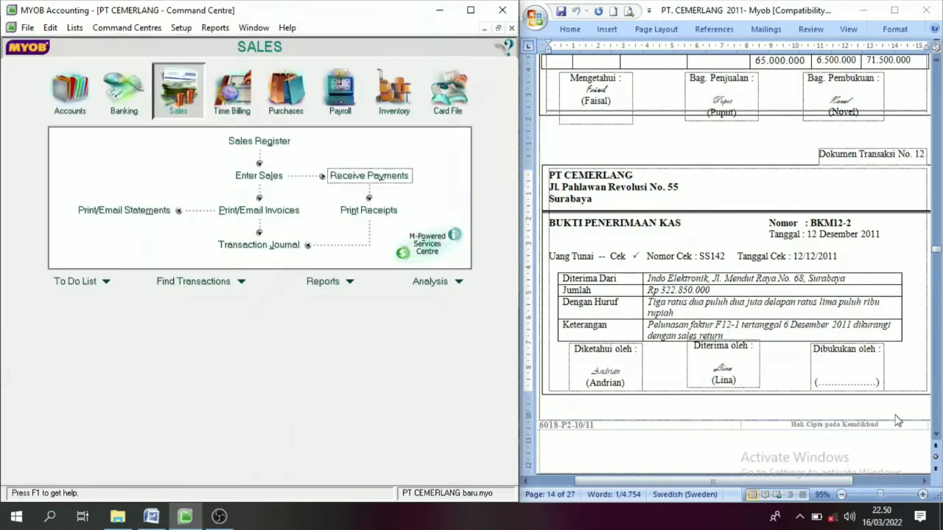
Step: Examine the heading and issuing company of the cash sale note in Dokumen Transaksi No. 13
{"action": "scroll", "coordinate": [936, 438], "scroll_direction": "down", "scroll_amount": 7}
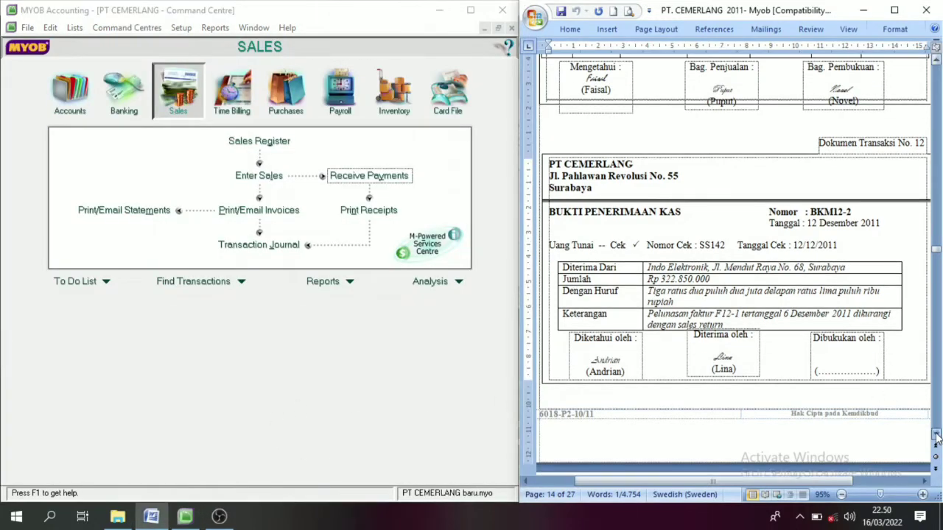
{"action": "scroll", "coordinate": [936, 438], "scroll_direction": "down", "scroll_amount": 5}
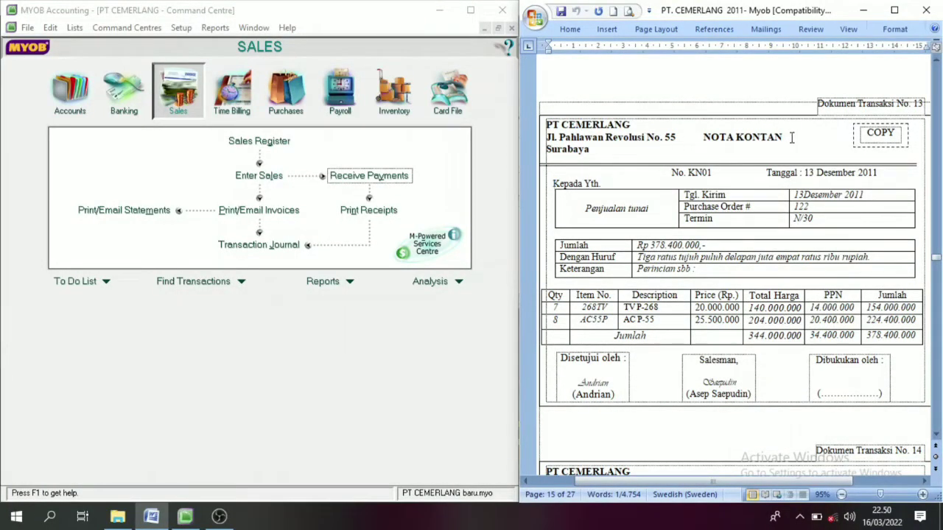
{"action": "left_click_drag", "start_coordinate": [785, 136], "coordinate": [724, 145]}
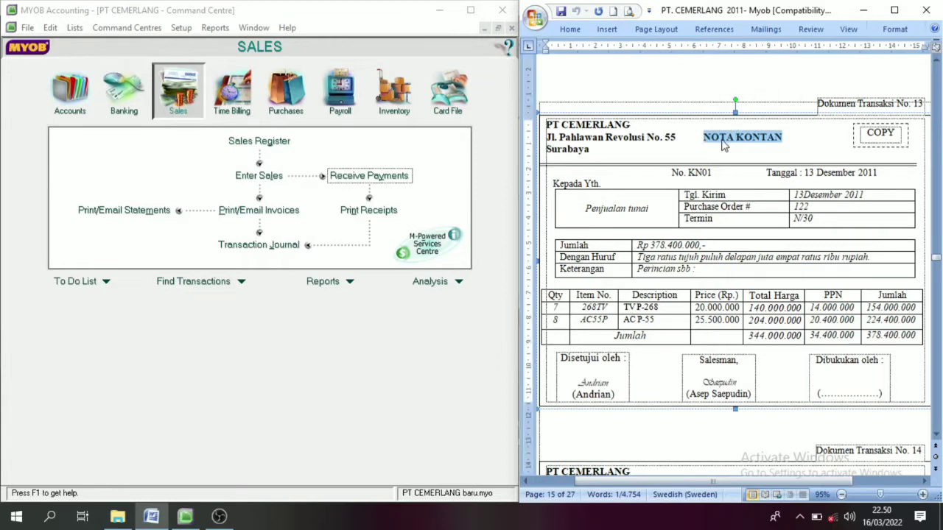
{"action": "left_click", "coordinate": [785, 147]}
{"action": "left_click_drag", "start_coordinate": [787, 136], "coordinate": [718, 144]}
{"action": "left_click_drag", "start_coordinate": [549, 125], "coordinate": [599, 146]}
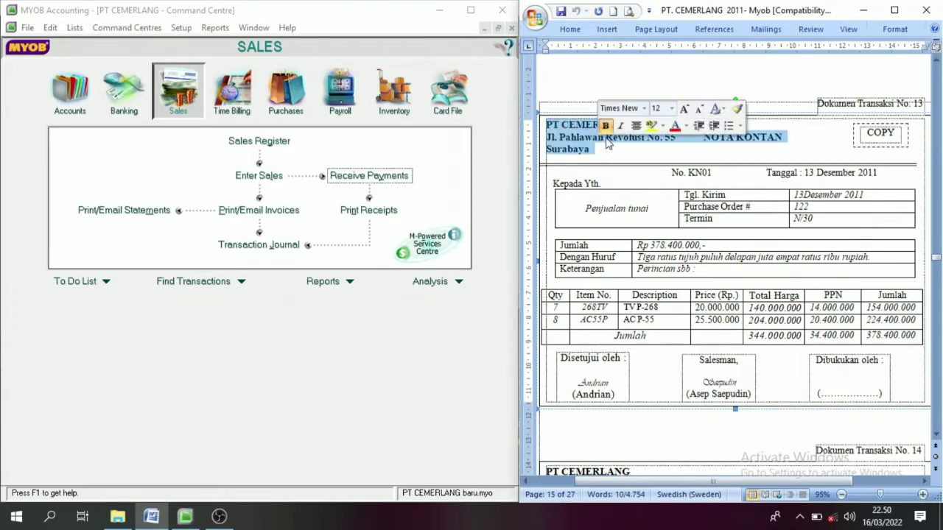
{"action": "left_click", "coordinate": [599, 146]}
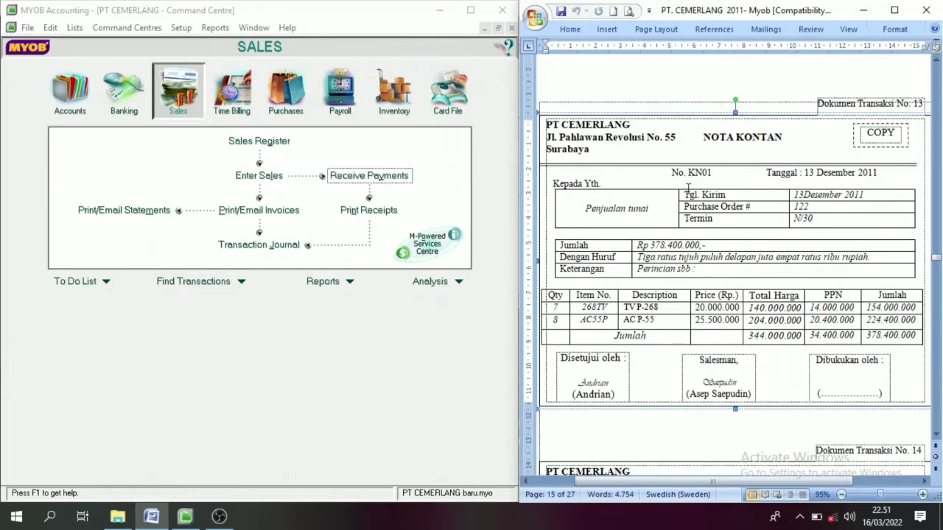
Step: Start a new sales invoice and create a customer card named Penjualan Tunai from its customer list
{"action": "left_click", "coordinate": [184, 103]}
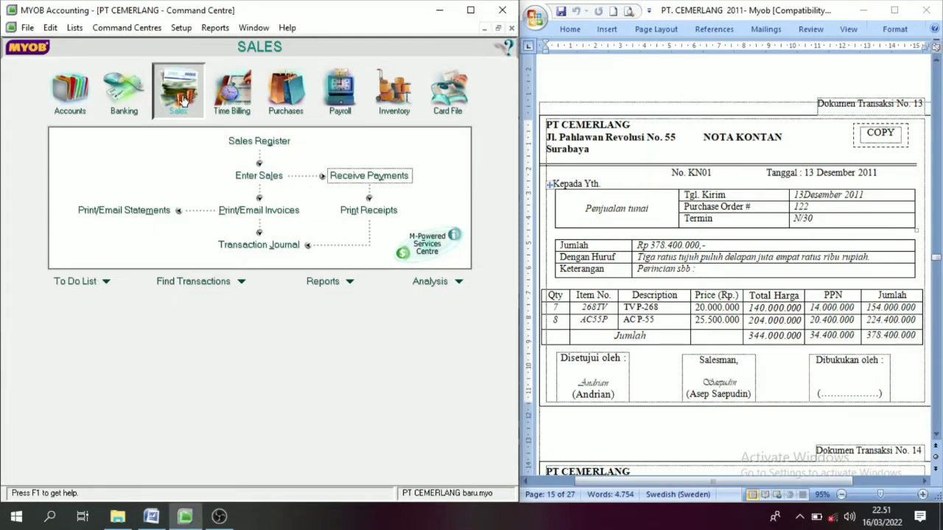
{"action": "left_click", "coordinate": [262, 179]}
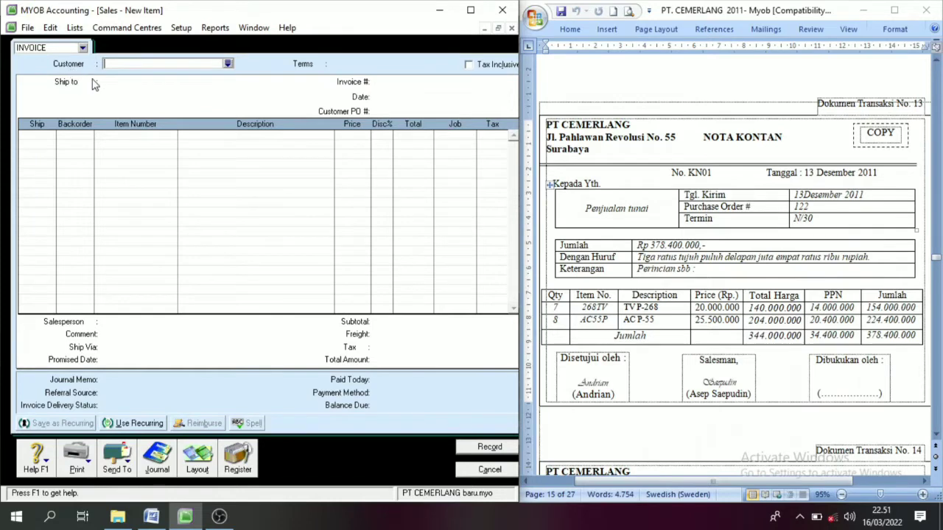
{"action": "left_click", "coordinate": [227, 64]}
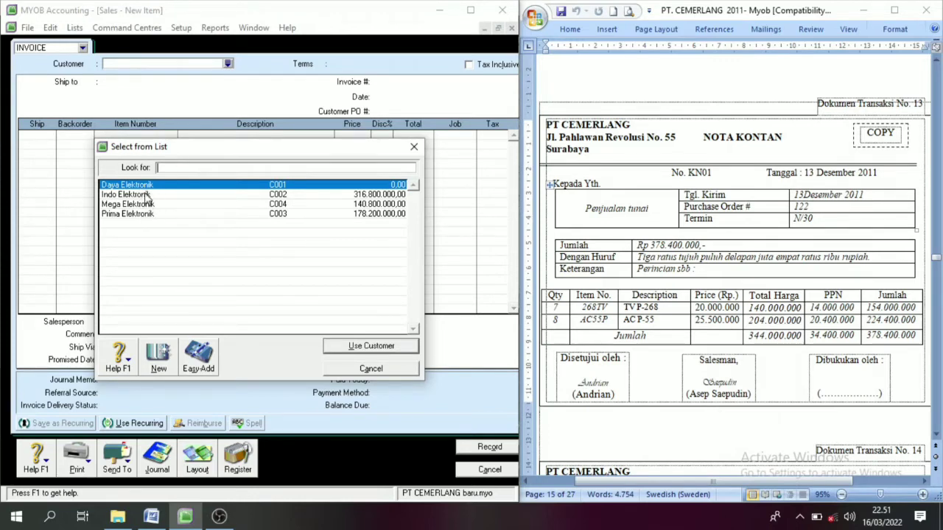
{"action": "left_click", "coordinate": [159, 367]}
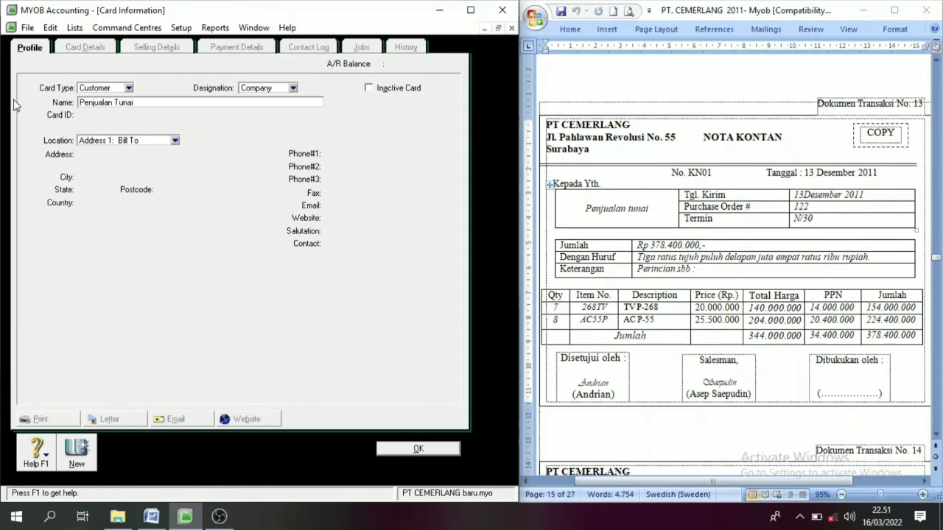
{"action": "left_click", "coordinate": [418, 449]}
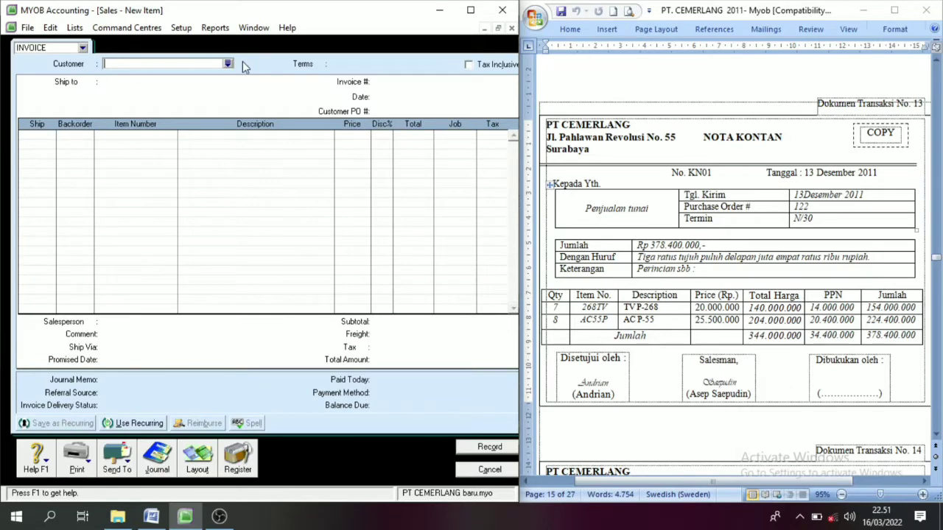
Step: Select Penjualan Tunai as the invoice's customer and set its payment terms to C.O.D
{"action": "left_click", "coordinate": [228, 65]}
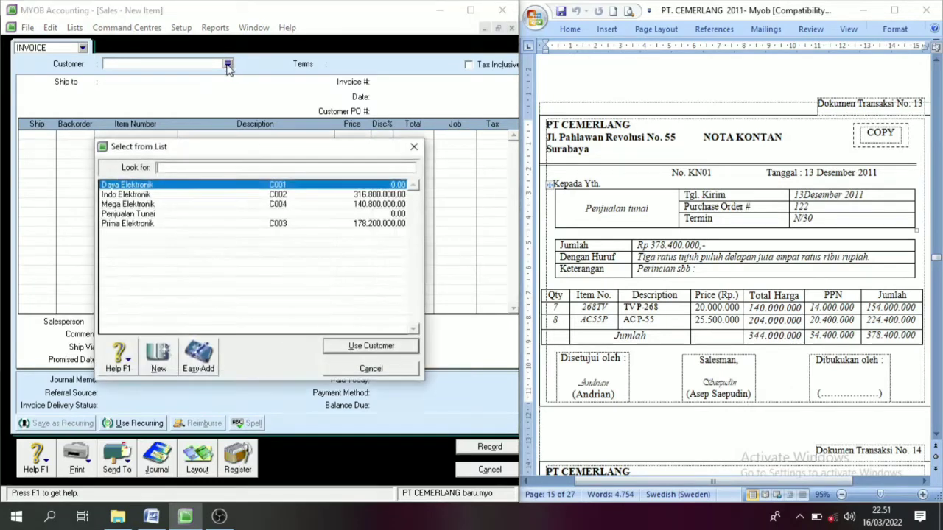
{"action": "left_click", "coordinate": [130, 215]}
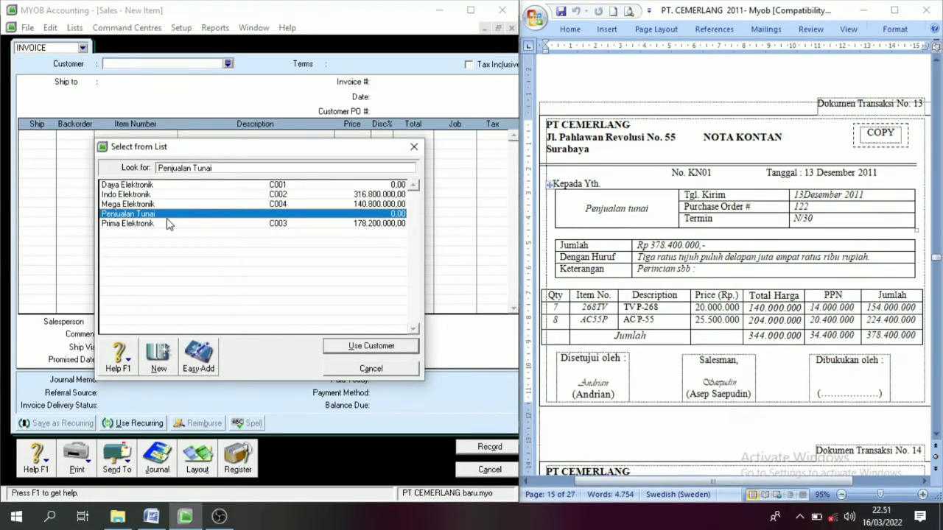
{"action": "left_click", "coordinate": [368, 347]}
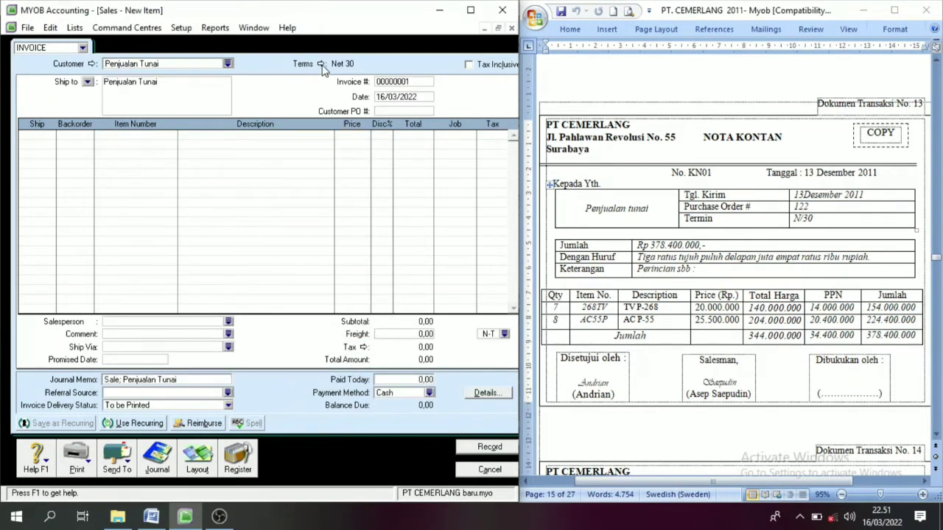
{"action": "left_click", "coordinate": [321, 64]}
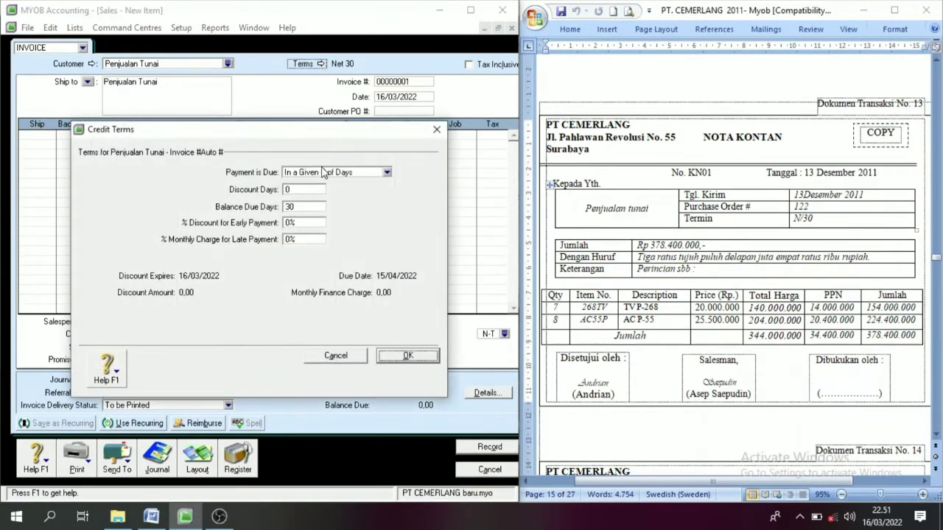
{"action": "left_click", "coordinate": [324, 172]}
{"action": "left_click", "coordinate": [322, 185]}
{"action": "left_click", "coordinate": [409, 355]}
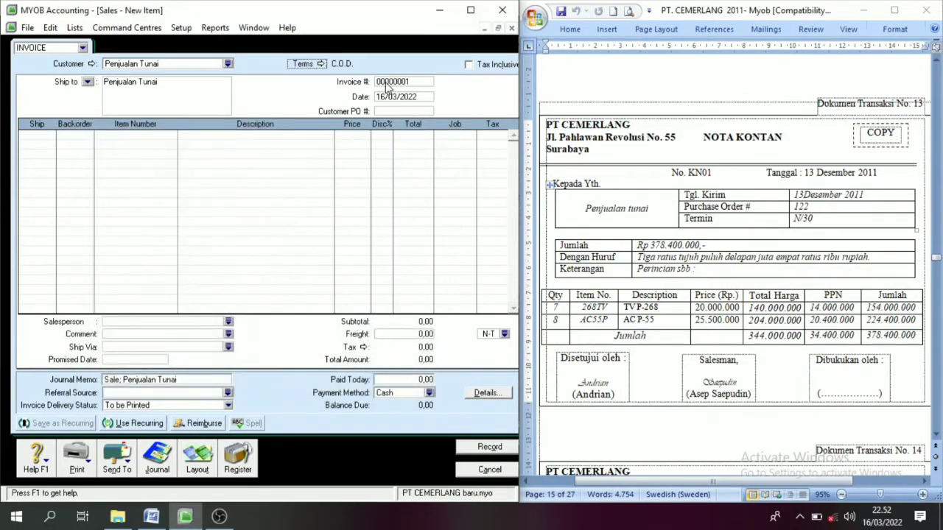
Step: Copy the cash note's number KN01 into the invoice number and set the invoice date to 13/12/2011
{"action": "left_click", "coordinate": [714, 177]}
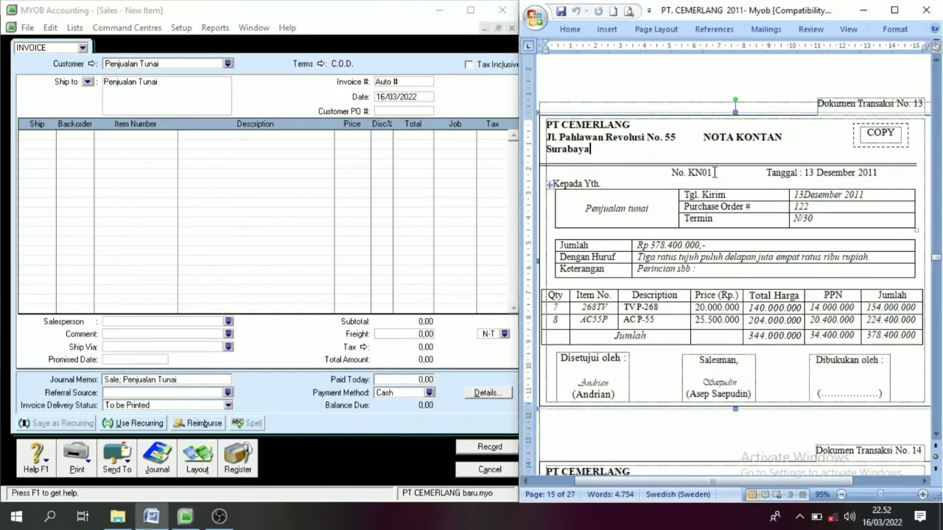
{"action": "double_click", "coordinate": [703, 173]}
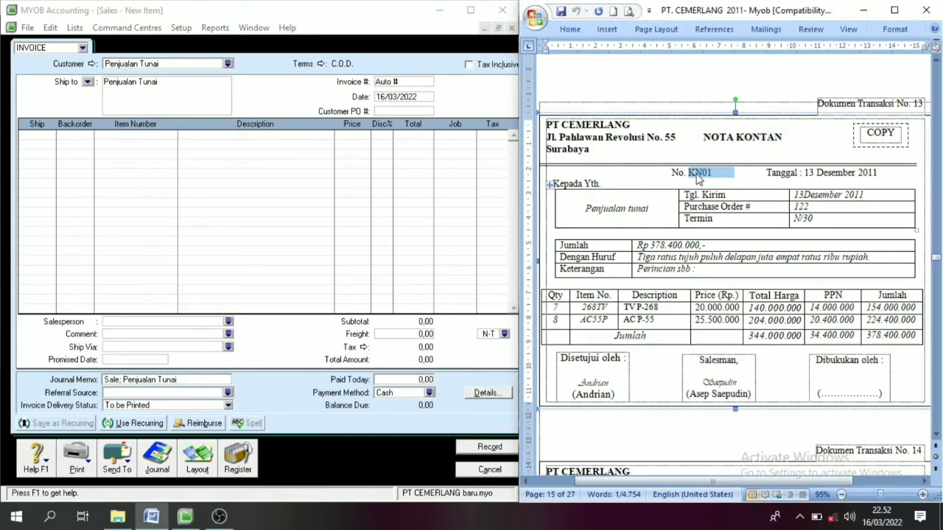
{"action": "left_click", "coordinate": [454, 90]}
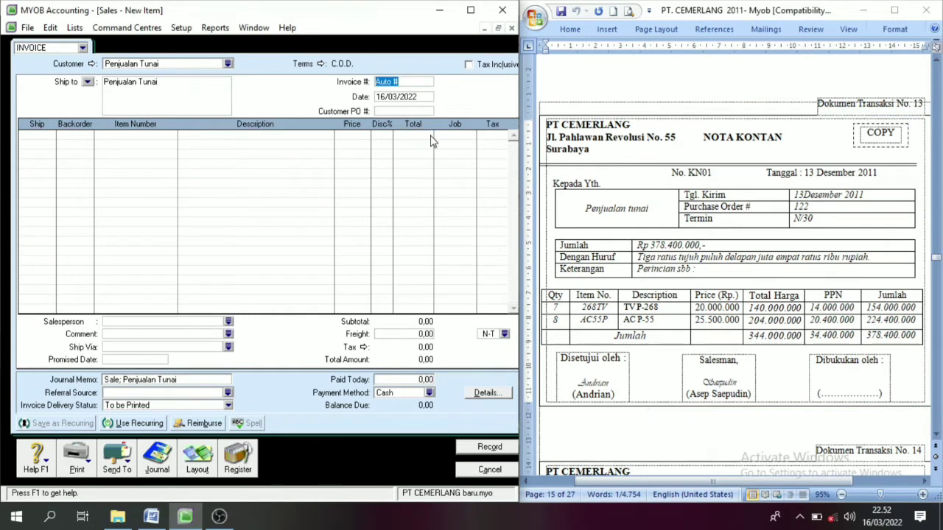
{"action": "left_click", "coordinate": [696, 172]}
{"action": "left_click", "coordinate": [710, 172]}
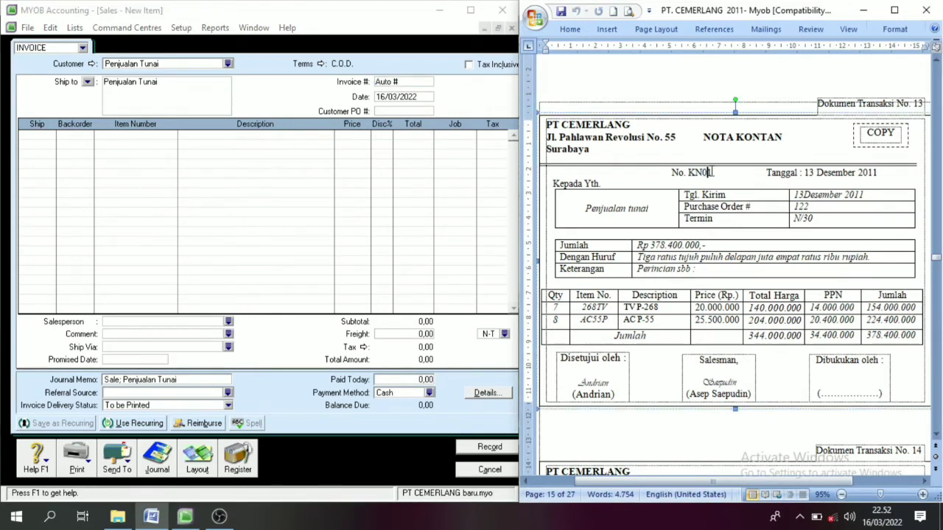
{"action": "left_click_drag", "start_coordinate": [711, 172], "coordinate": [692, 174]}
{"action": "key", "text": "ctrl+c"}
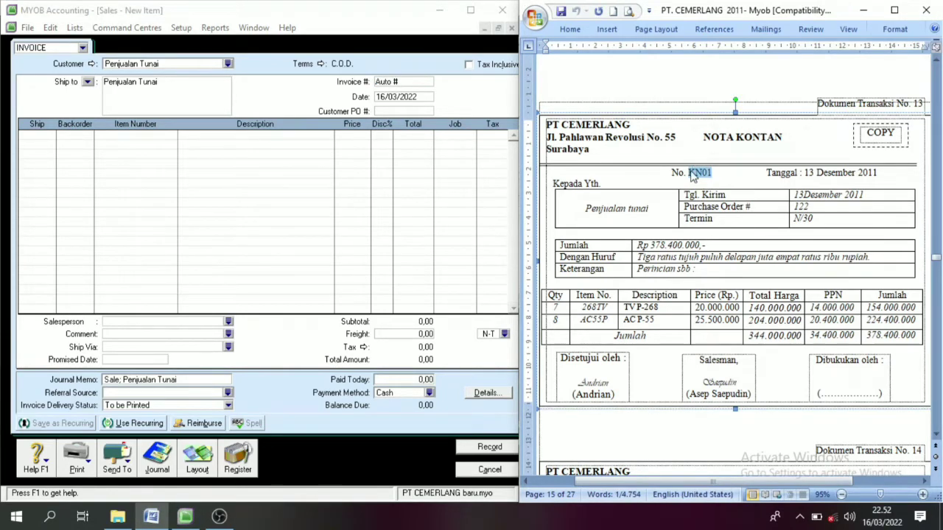
{"action": "left_click", "coordinate": [364, 84]}
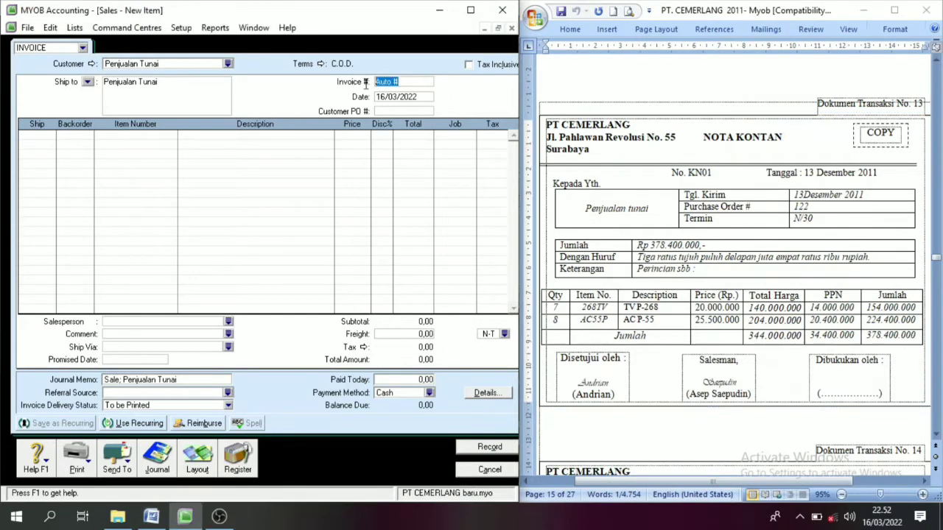
{"action": "key", "text": "ctrl+v"}
{"action": "key", "text": "Tab"}
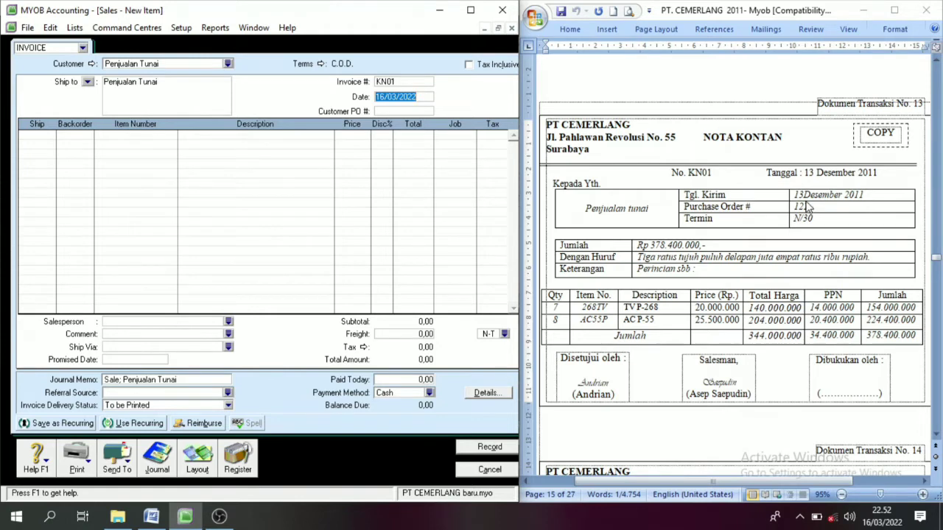
{"action": "type", "text": "13"}
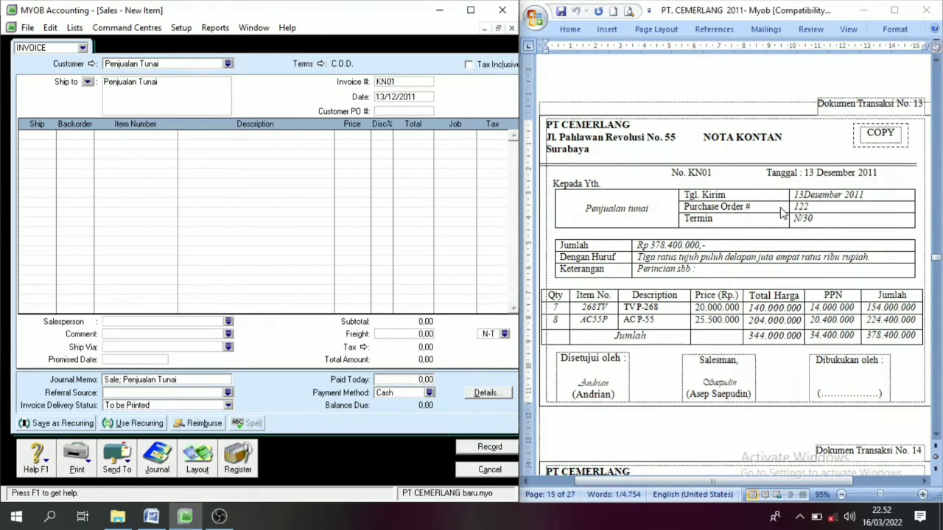
Step: Add an invoice line for 7 units of item 268TV at a price of 20.000.000
{"action": "left_click", "coordinate": [43, 137]}
{"action": "type", "text": "7"}
{"action": "key", "text": "Tab"}
{"action": "key", "text": "Tab"}
{"action": "key", "text": "Tab"}
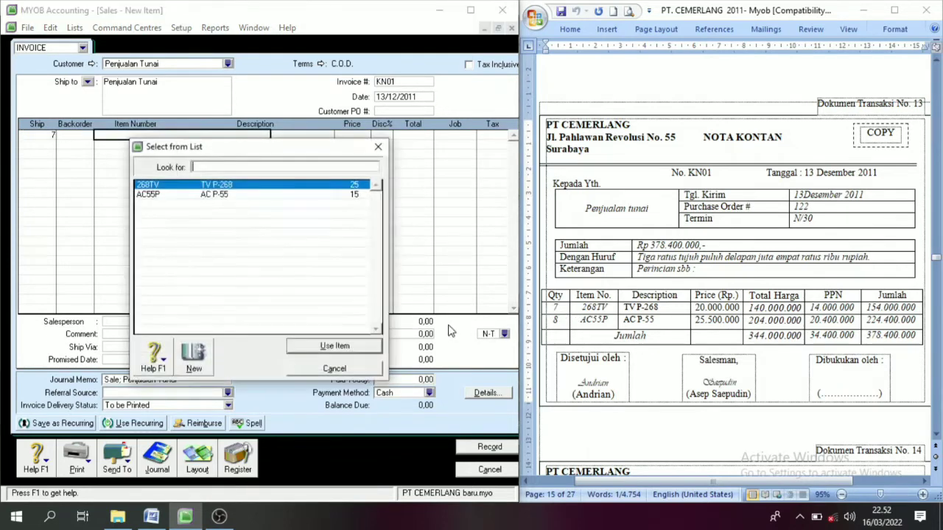
{"action": "left_click", "coordinate": [337, 347]}
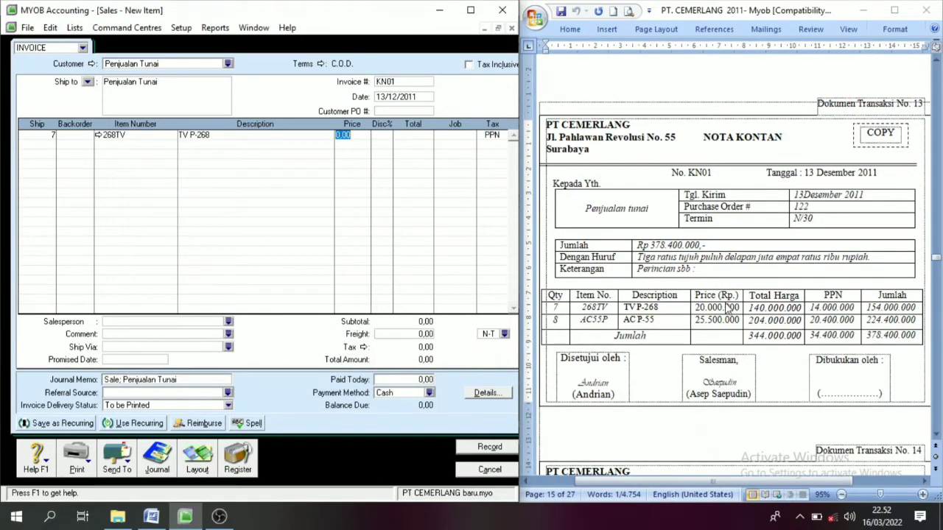
{"action": "type", "text": "20000000"}
{"action": "key", "text": "Tab"}
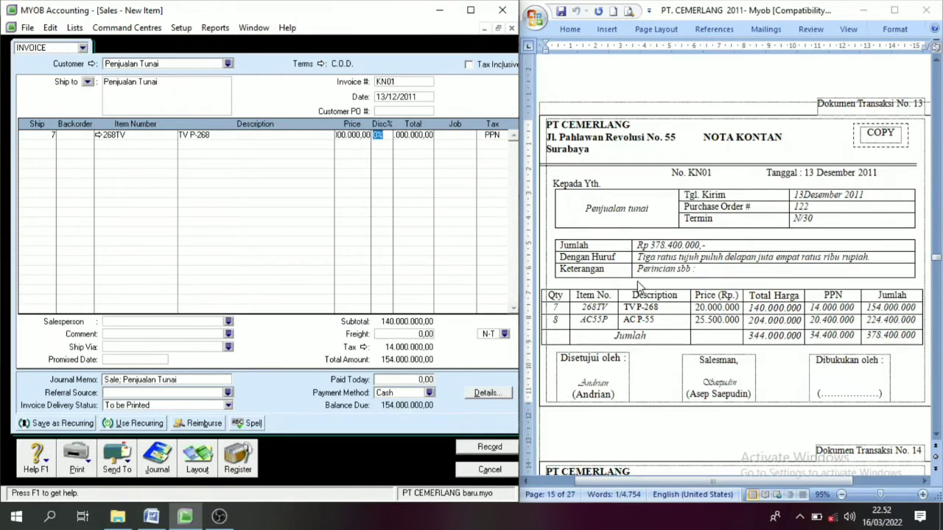
Step: Add a second invoice line for 8 units of item AC55P at a price of 25.500.000
{"action": "left_click", "coordinate": [53, 143]}
{"action": "type", "text": "8"}
{"action": "key", "text": "Tab"}
{"action": "type", "text": "AC55P"}
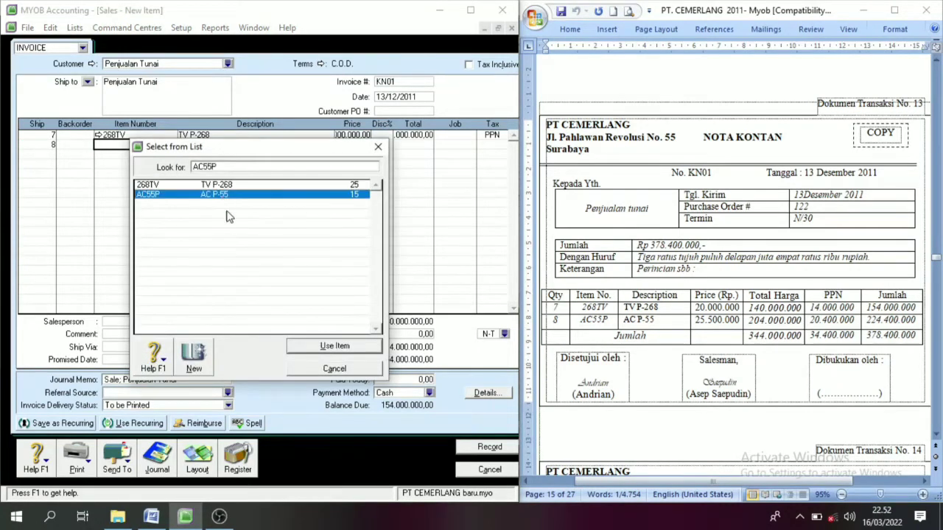
{"action": "left_click", "coordinate": [339, 350]}
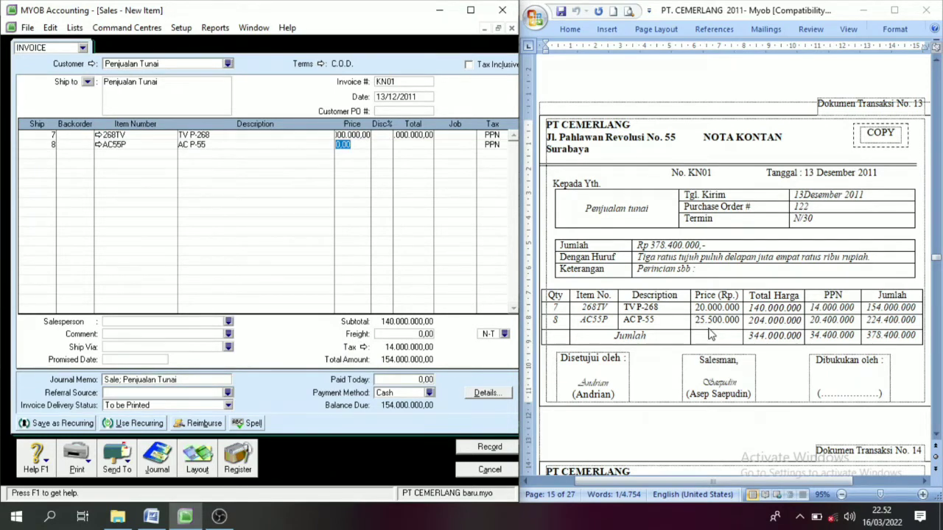
{"action": "type", "text": "25500000"}
{"action": "key", "text": "Tab"}
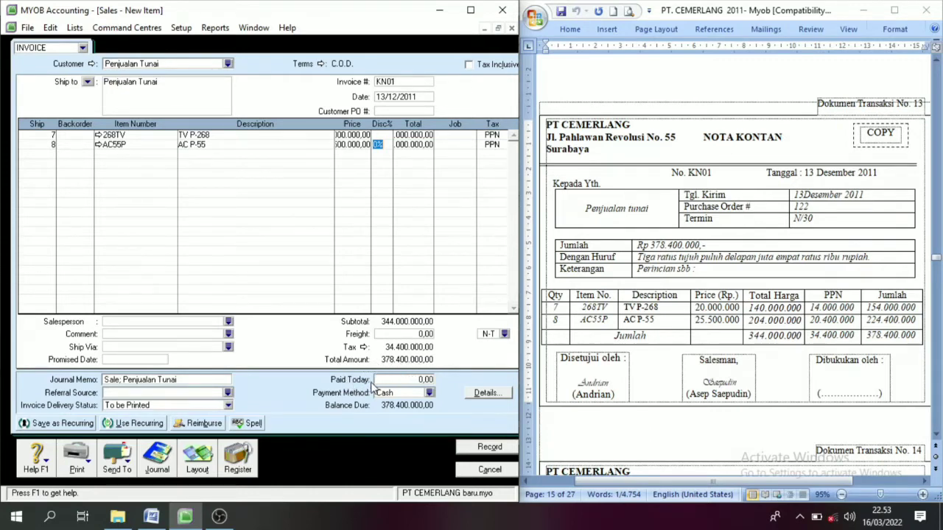
Step: Enter 378.400.000 as the amount paid today, record the cash sale and close the invoice form
{"action": "left_click", "coordinate": [404, 381]}
{"action": "type", "text": "400.0"}
{"action": "type", "text": "00"}
{"action": "key", "text": "Tab"}
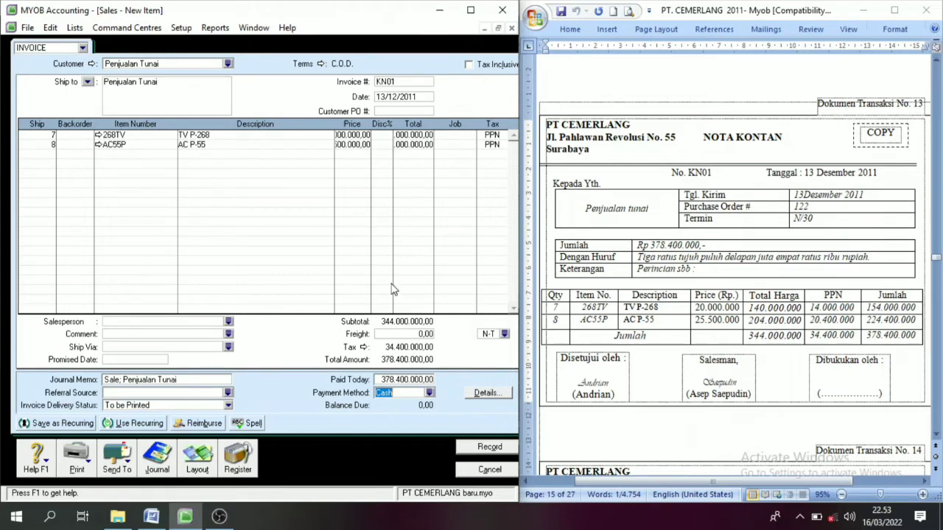
{"action": "left_click", "coordinate": [490, 448]}
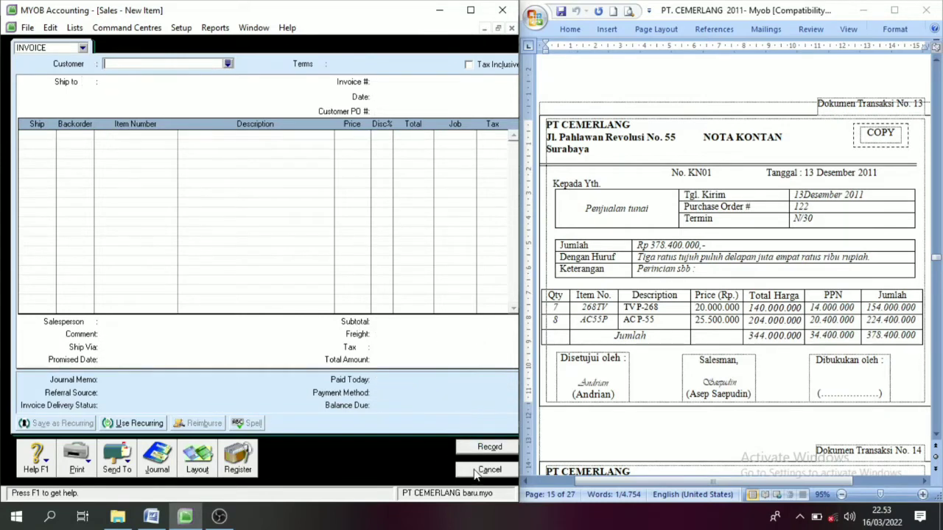
{"action": "left_click", "coordinate": [480, 473]}
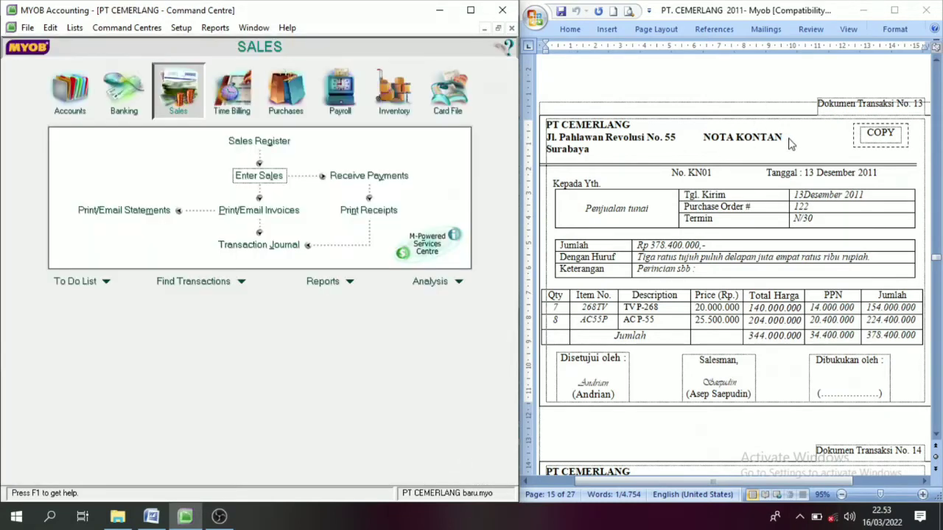
Step: Bring up Dokumen Transaksi No. 14 and start a received payment with Indo Elektronik as the customer
{"action": "left_click", "coordinate": [935, 435]}
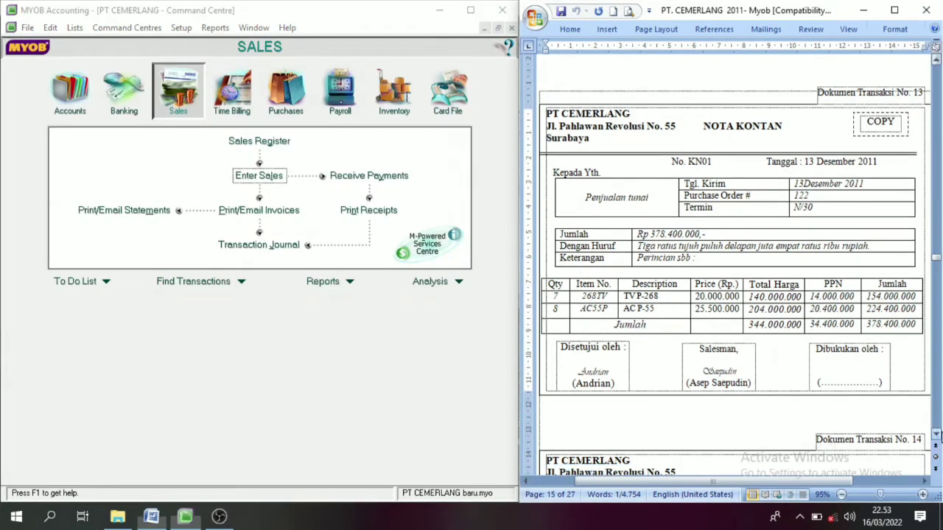
{"action": "scroll", "coordinate": [939, 436], "scroll_direction": "down", "scroll_amount": 4}
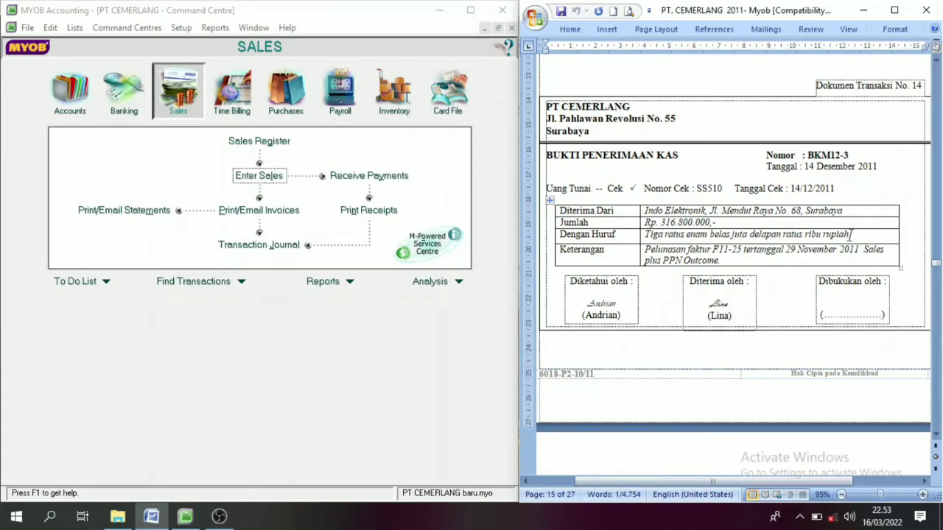
{"action": "left_click", "coordinate": [171, 94]}
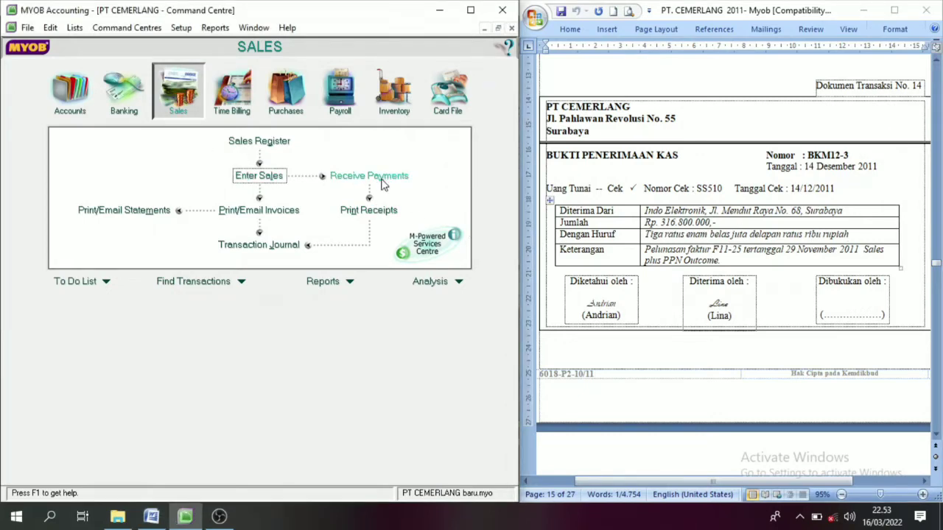
{"action": "left_click", "coordinate": [374, 179]}
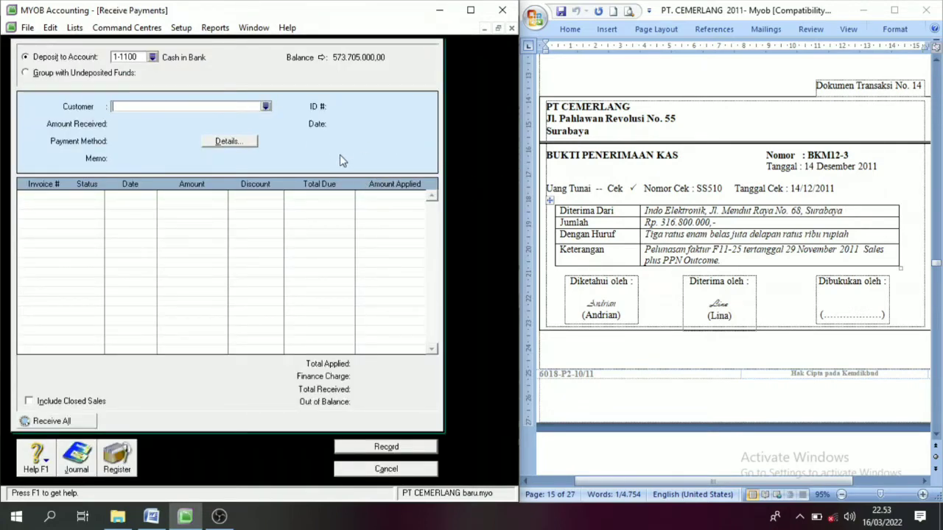
{"action": "left_click", "coordinate": [265, 106]}
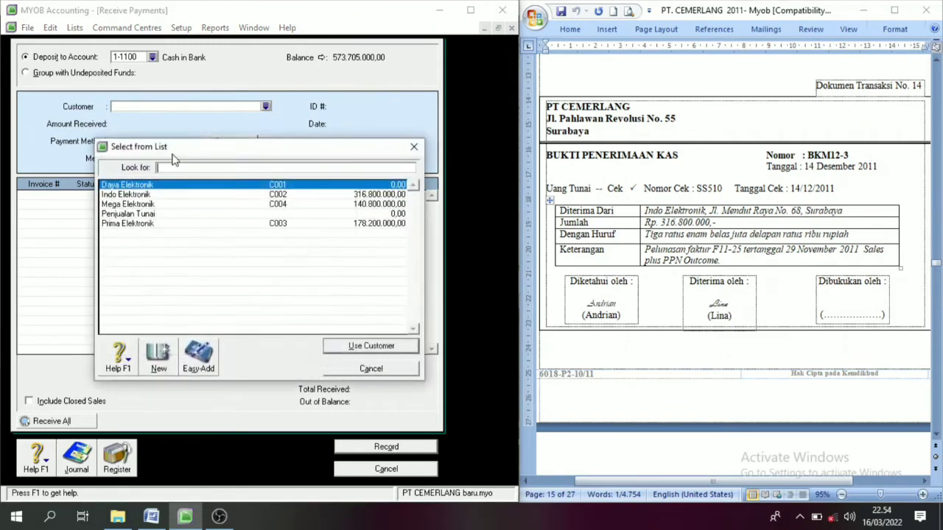
{"action": "left_click", "coordinate": [132, 195]}
{"action": "left_click", "coordinate": [372, 346]}
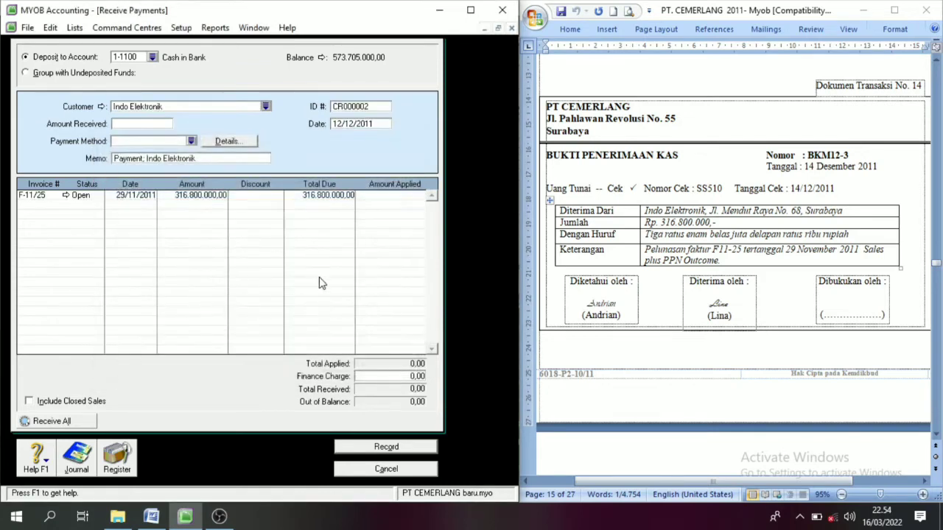
Step: Copy the receipt number BKM12-3 into the payment's ID and set its date to 14/12/2011
{"action": "left_click", "coordinate": [371, 111]}
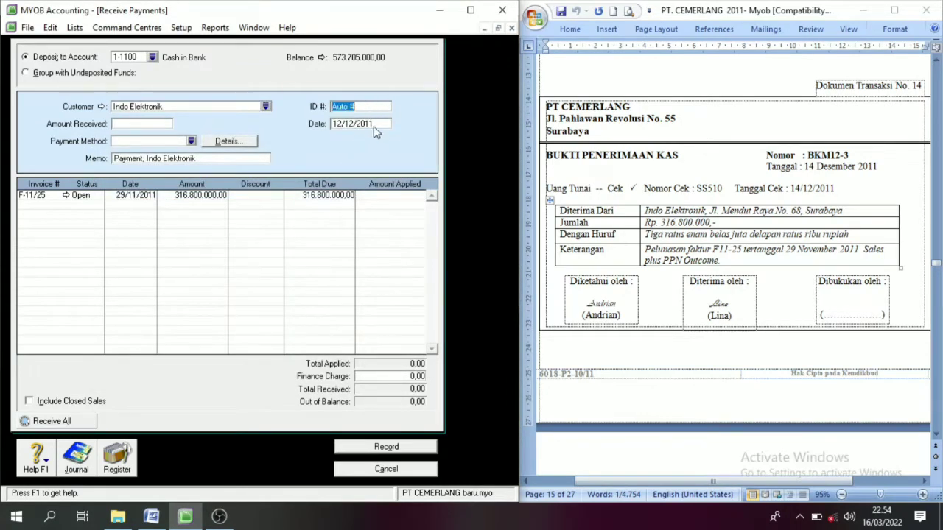
{"action": "left_click", "coordinate": [828, 160]}
{"action": "left_click_drag", "start_coordinate": [849, 156], "coordinate": [813, 156]}
{"action": "key", "text": "ctrl+c"}
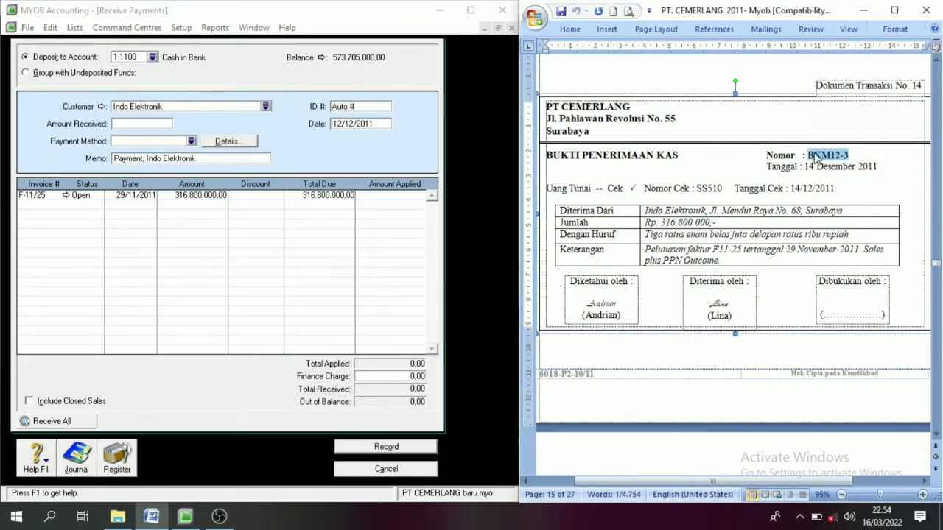
{"action": "left_click", "coordinate": [373, 109]}
{"action": "double_click", "coordinate": [373, 109]}
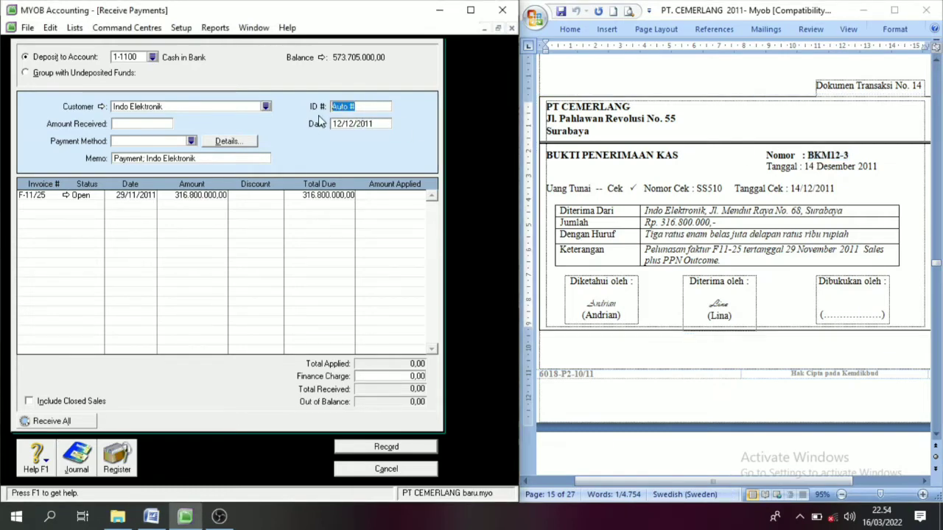
{"action": "key", "text": "ctrl+v"}
{"action": "key", "text": "Tab"}
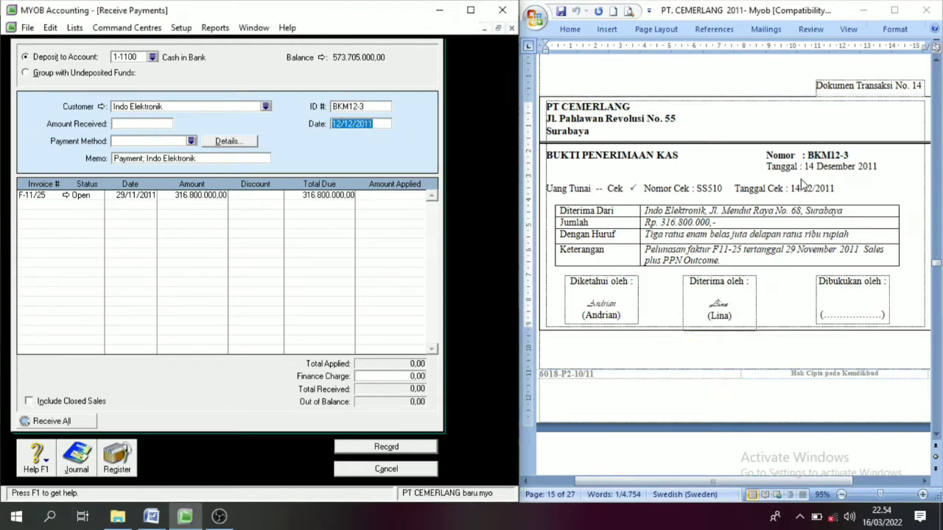
{"action": "type", "text": "1"}
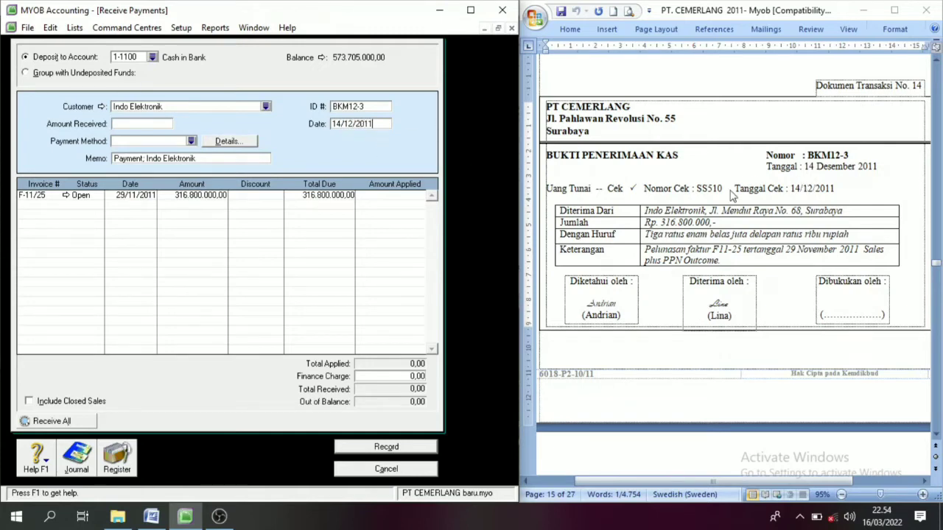
Step: Enter 316.800.000 as the amount received, apply it to invoice F-11/25, record the payment and close the form
{"action": "left_click", "coordinate": [123, 126]}
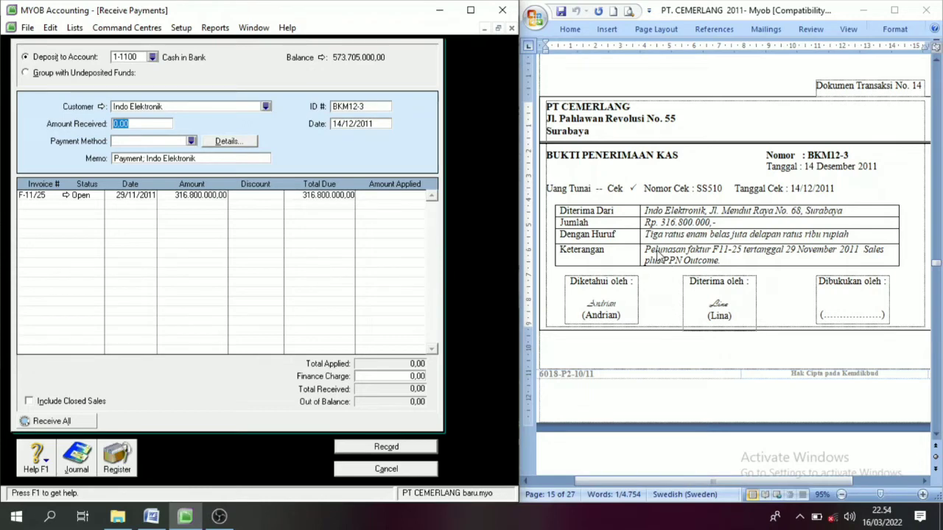
{"action": "type", "text": "316.800.00"}
{"action": "key", "text": "Tab"}
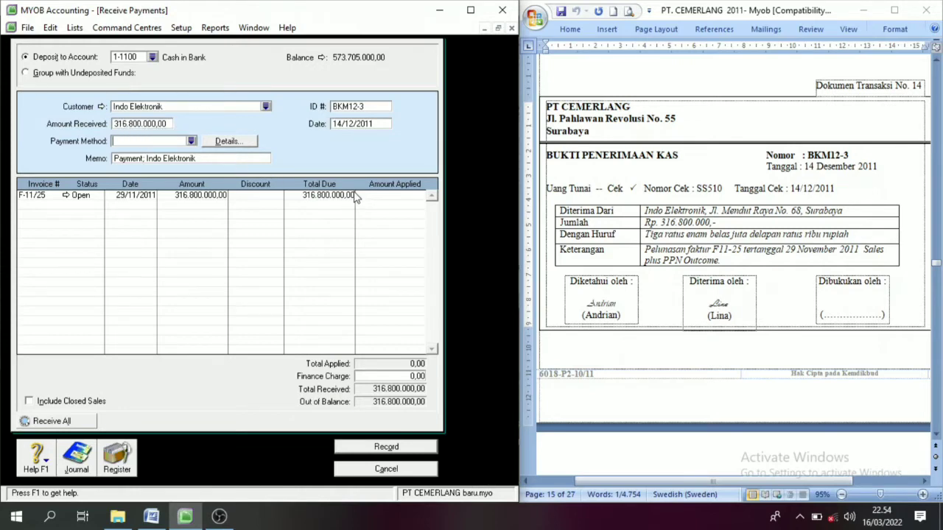
{"action": "left_click", "coordinate": [403, 197]}
{"action": "key", "text": "Tab"}
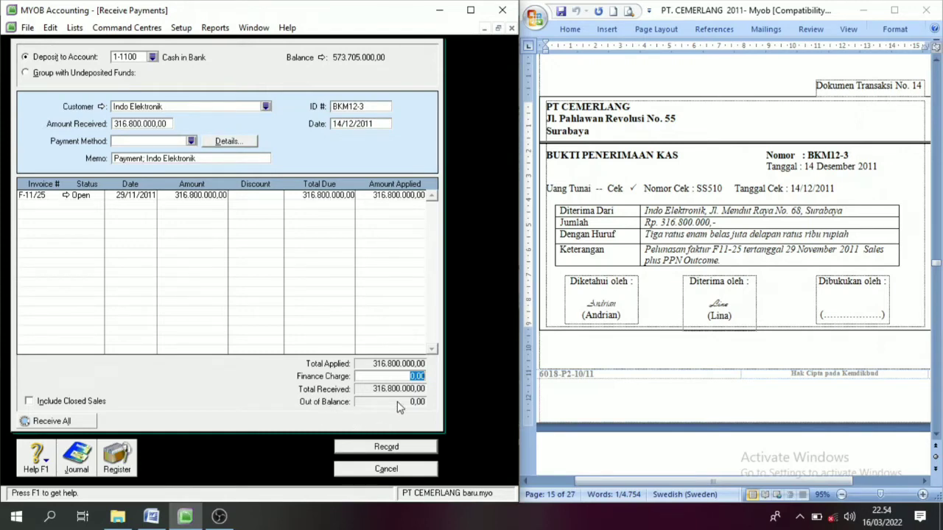
{"action": "left_click", "coordinate": [394, 451]}
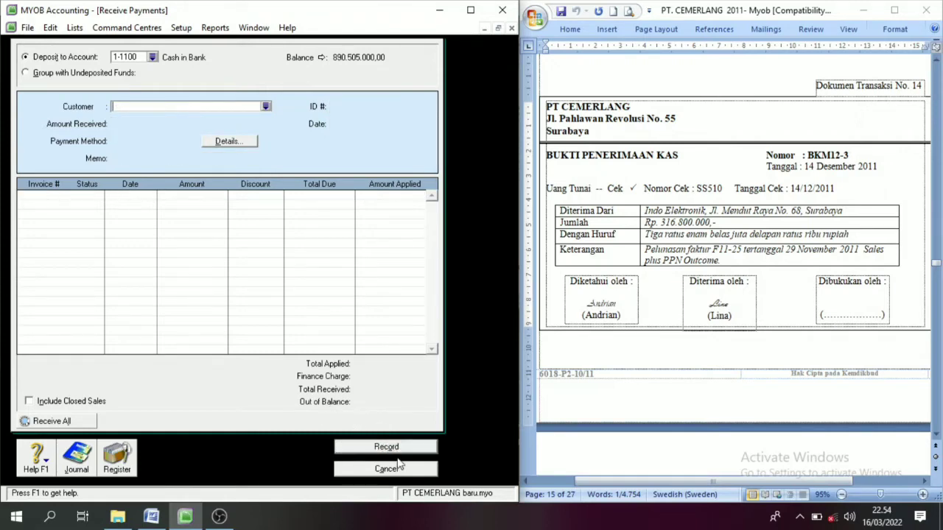
{"action": "left_click", "coordinate": [400, 470]}
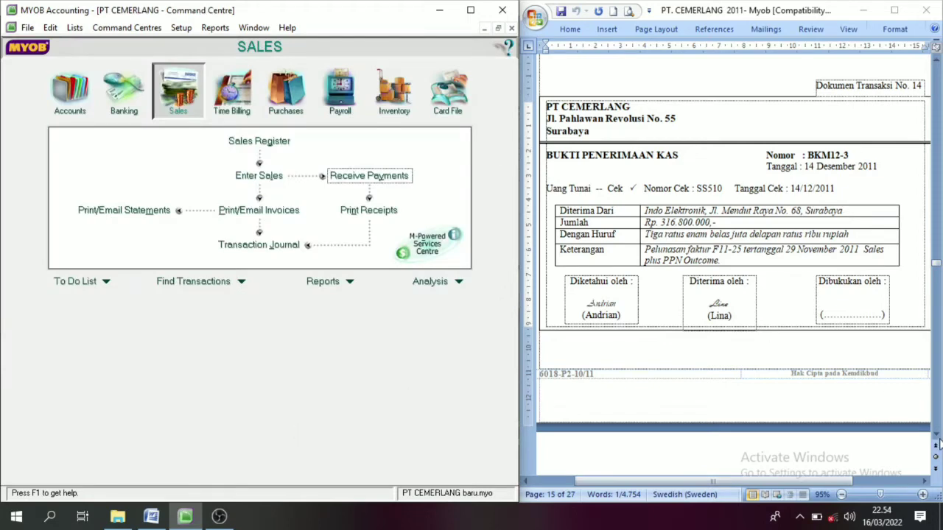
Step: Bring up Dokumen Transaksi No. 15 and start a Spend Money entry for the cash disbursement
{"action": "scroll", "coordinate": [938, 444], "scroll_direction": "down", "scroll_amount": 10}
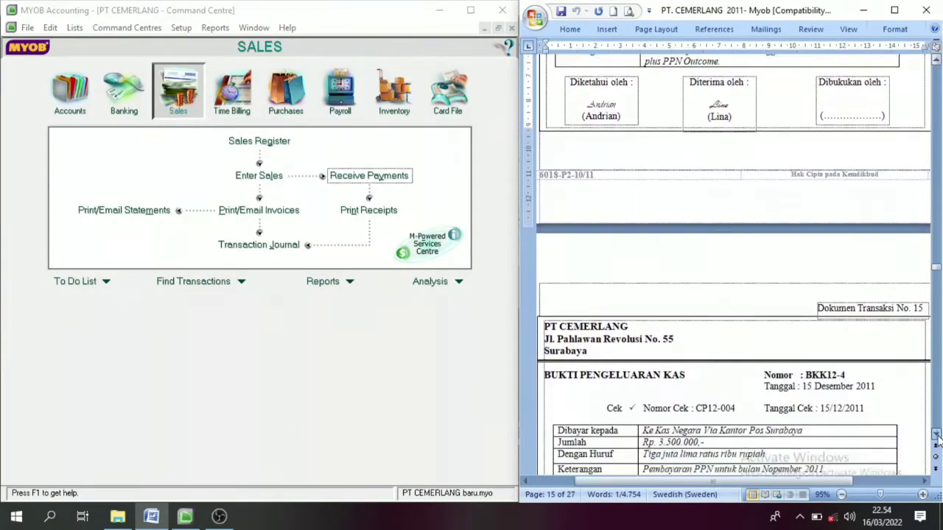
{"action": "scroll", "coordinate": [937, 435], "scroll_direction": "down", "scroll_amount": 5}
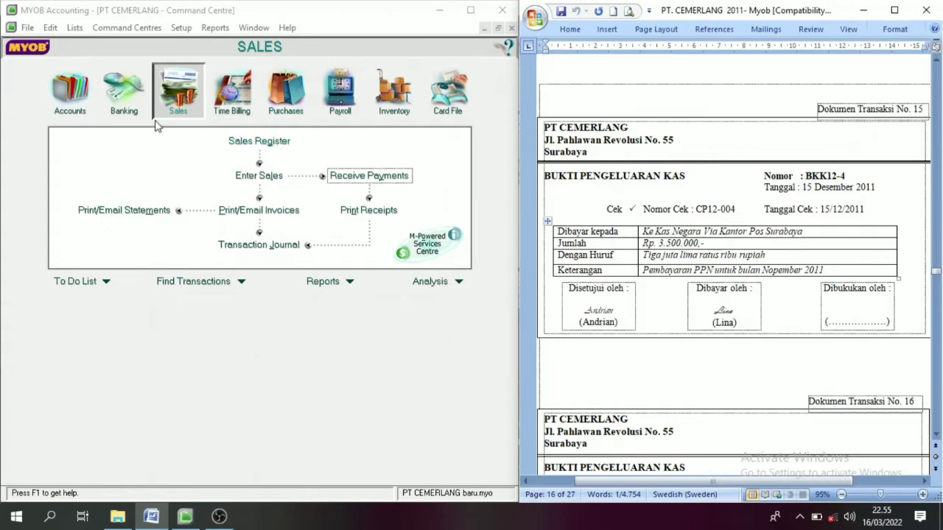
{"action": "left_click", "coordinate": [124, 106]}
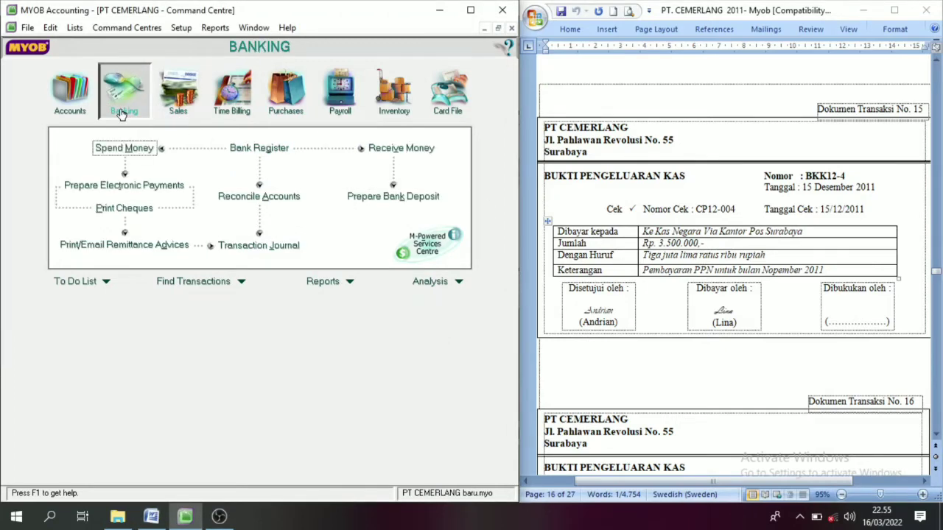
{"action": "left_click", "coordinate": [126, 147]}
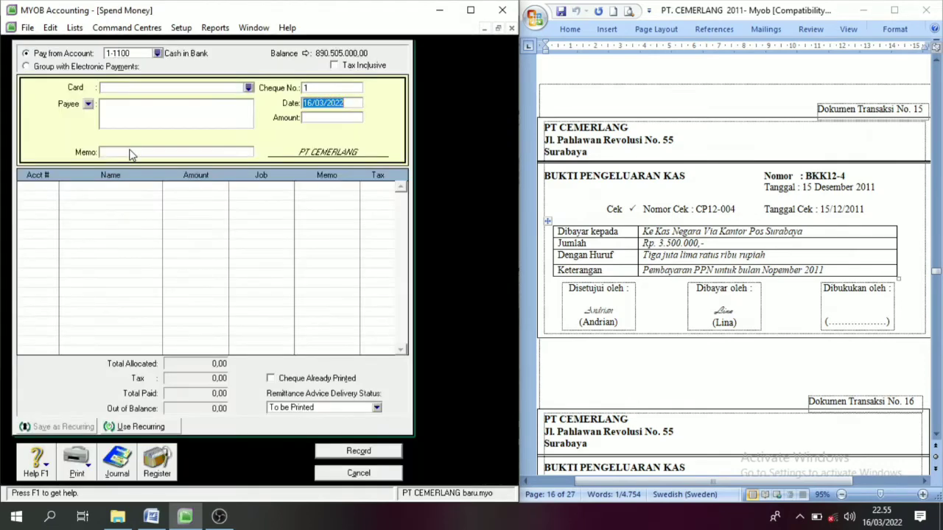
Step: Copy the voucher number BKK12-4 into the payment's cheque number and set its date to 15/12/2011
{"action": "left_click", "coordinate": [325, 89]}
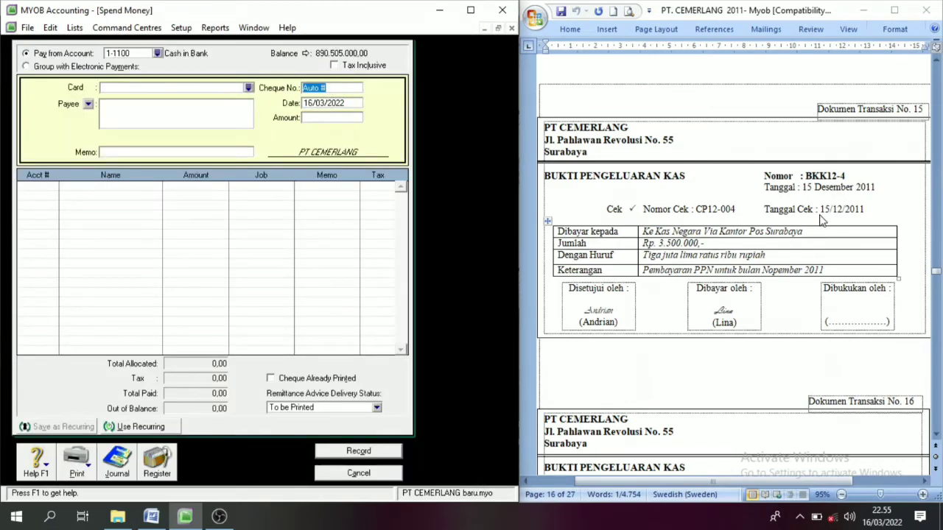
{"action": "left_click_drag", "start_coordinate": [845, 176], "coordinate": [819, 175]}
{"action": "key", "text": "ctrl+c"}
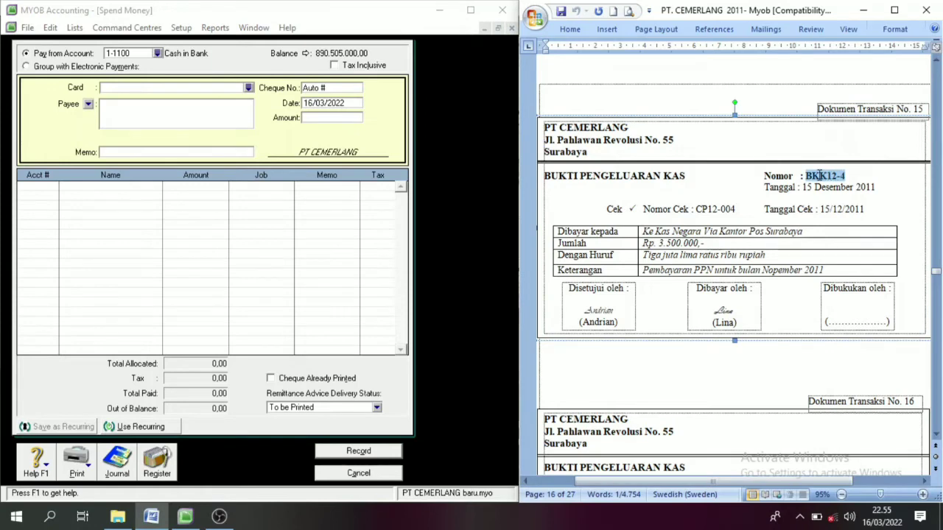
{"action": "left_click", "coordinate": [290, 90]}
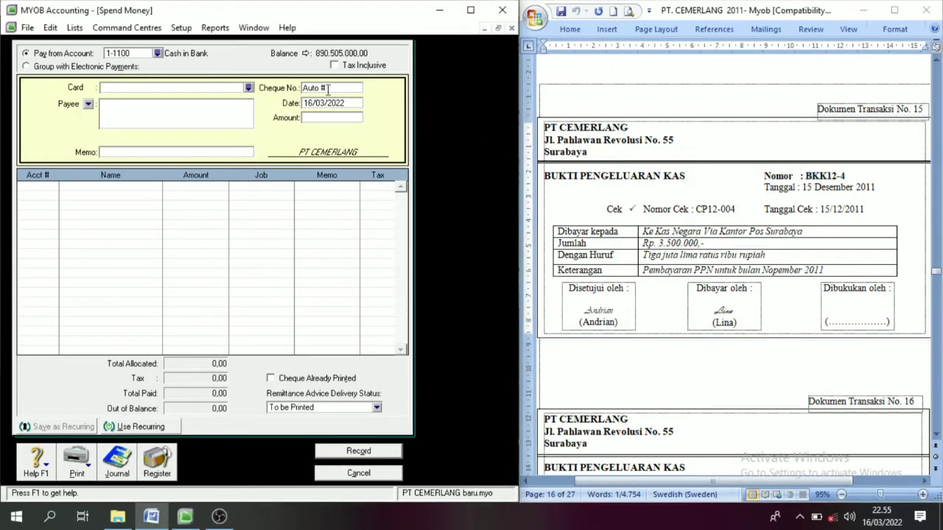
{"action": "key", "text": "ctrl+v"}
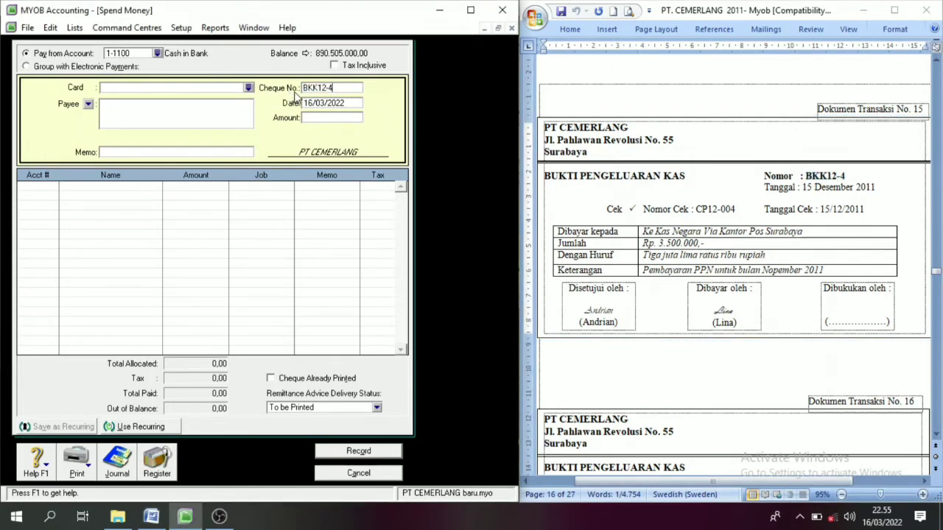
{"action": "key", "text": "Tab"}
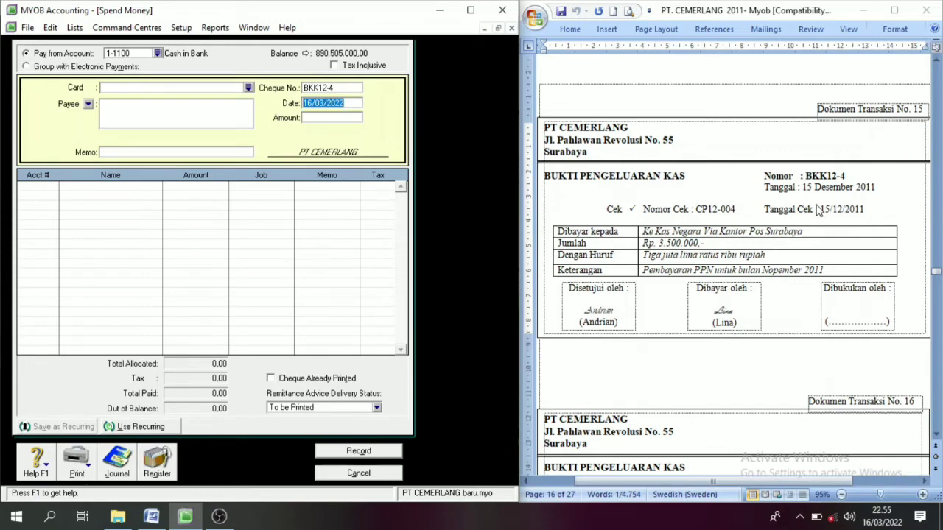
{"action": "type", "text": "15/12/2011"}
{"action": "key", "text": "Tab"}
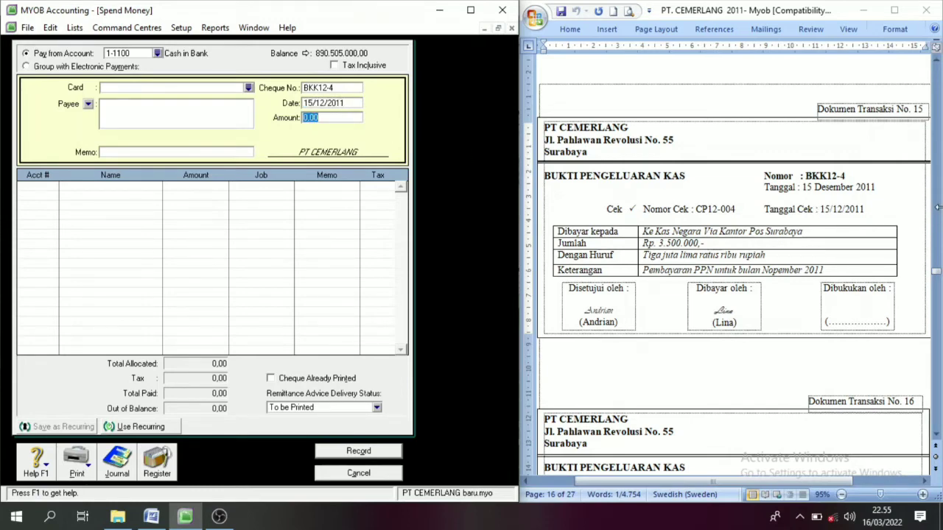
Step: Enter 3.500.000 as the payment amount and copy "Pembayaran PPN untuk bulan Nopember" from the voucher into the memo
{"action": "type", "text": "3.5"}
{"action": "type", "text": "00.000"}
{"action": "key", "text": "Tab"}
{"action": "left_click", "coordinate": [711, 272]}
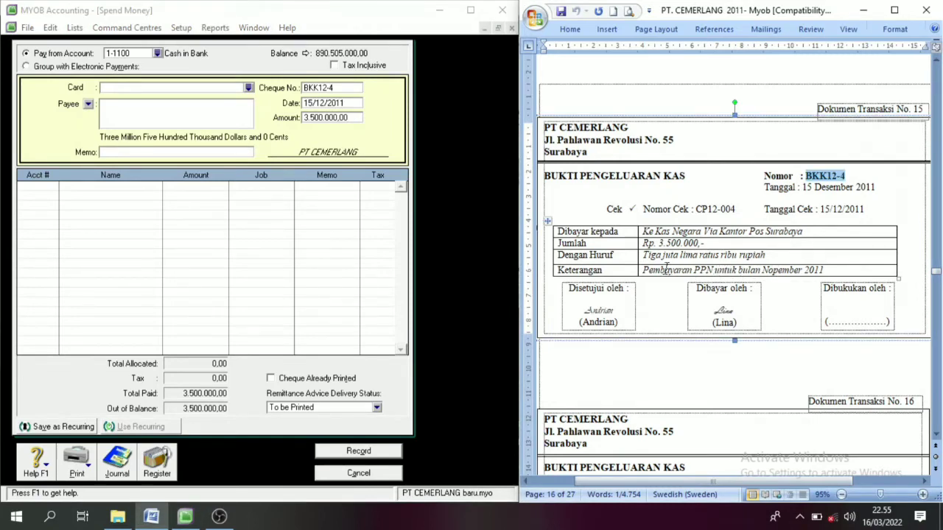
{"action": "left_click_drag", "start_coordinate": [641, 269], "coordinate": [801, 272]}
{"action": "key", "text": "ctrl+c"}
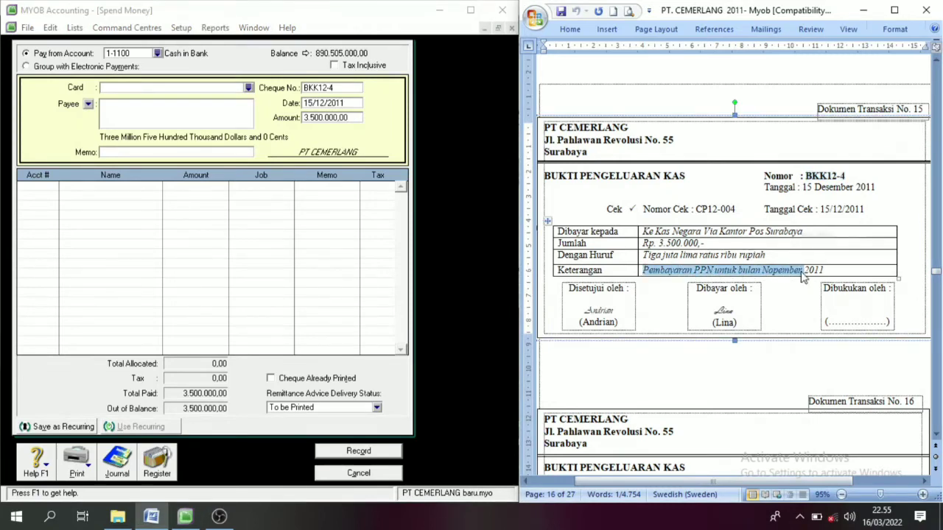
{"action": "left_click", "coordinate": [105, 151]}
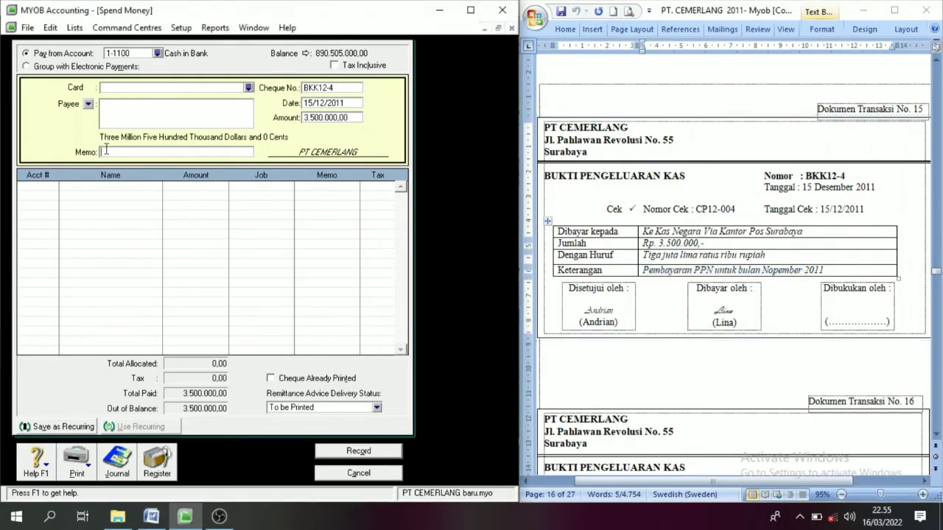
{"action": "key", "text": "ctrl+v"}
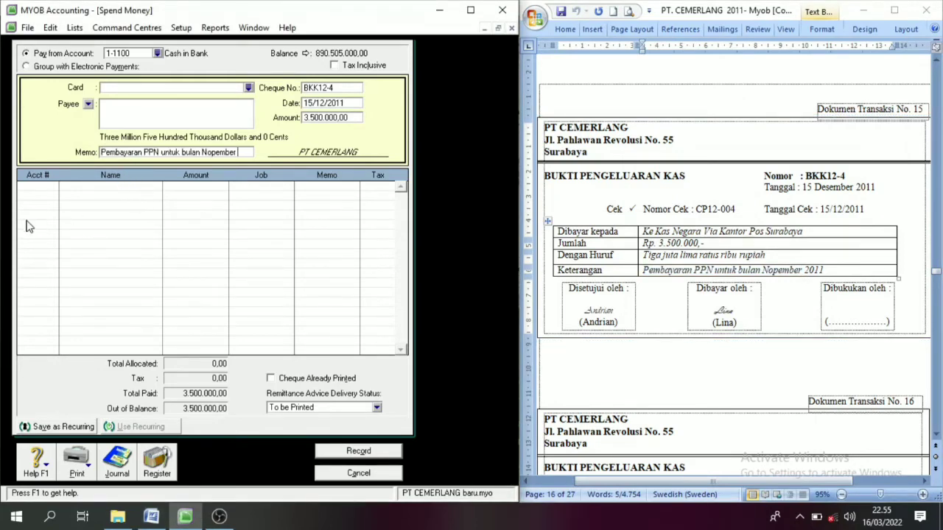
Step: Allocate the payment to account 2-1400 PPN Payable, record it and close the Spend Money form
{"action": "left_click", "coordinate": [43, 186]}
{"action": "type", "text": "6"}
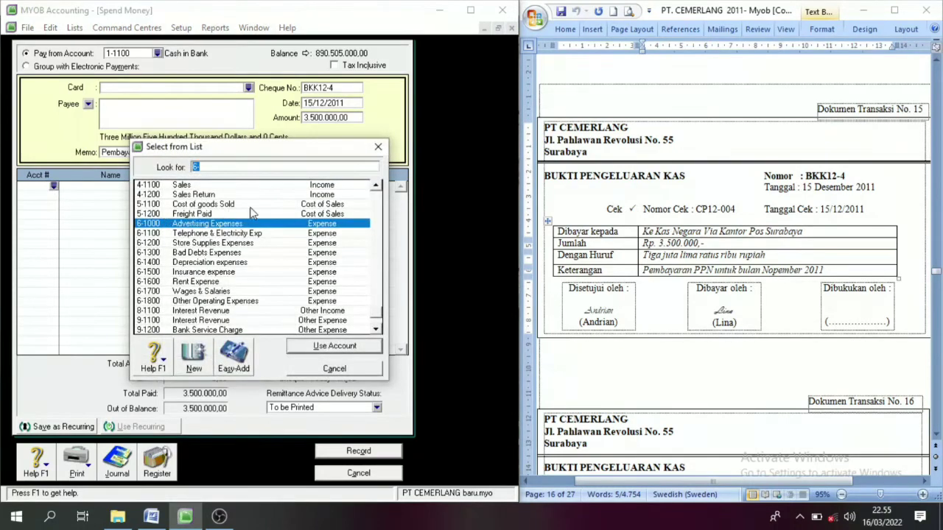
{"action": "left_click", "coordinate": [376, 187]}
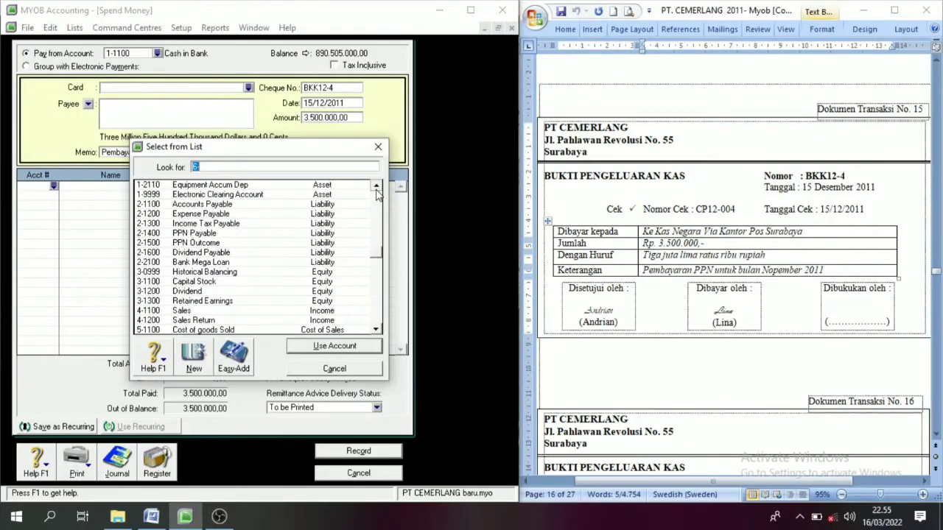
{"action": "left_click", "coordinate": [376, 186]}
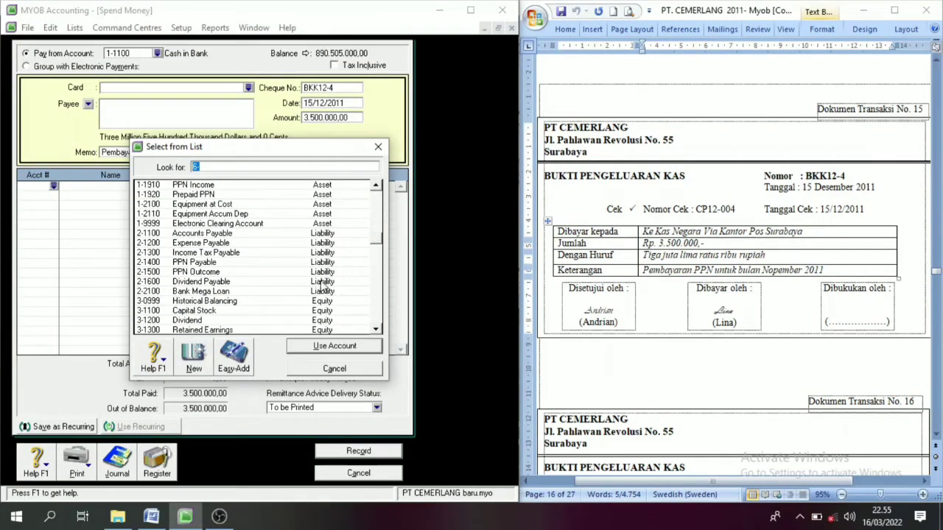
{"action": "left_click", "coordinate": [202, 263]}
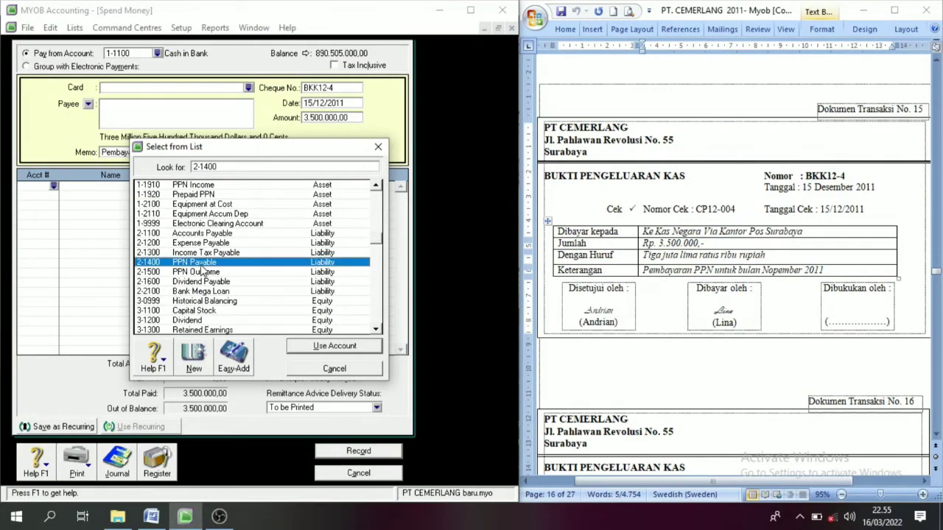
{"action": "left_click", "coordinate": [317, 345]}
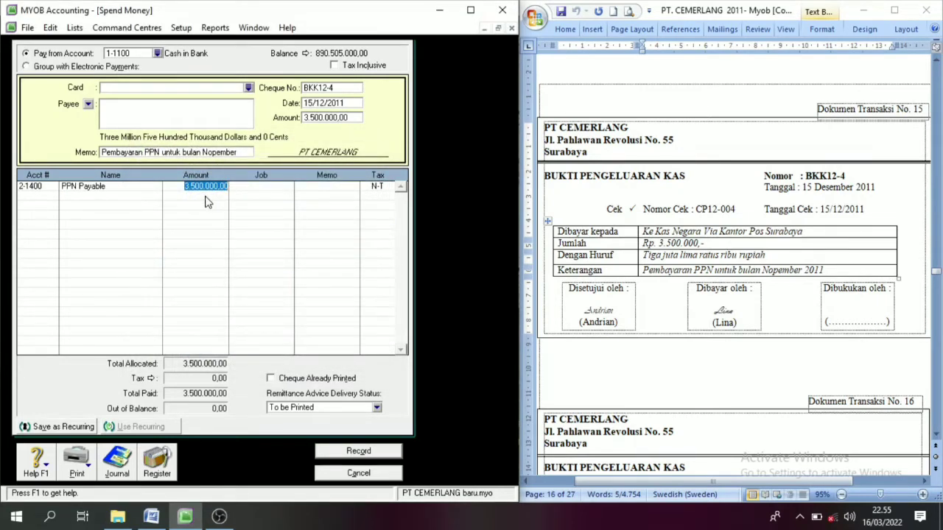
{"action": "left_click", "coordinate": [361, 451]}
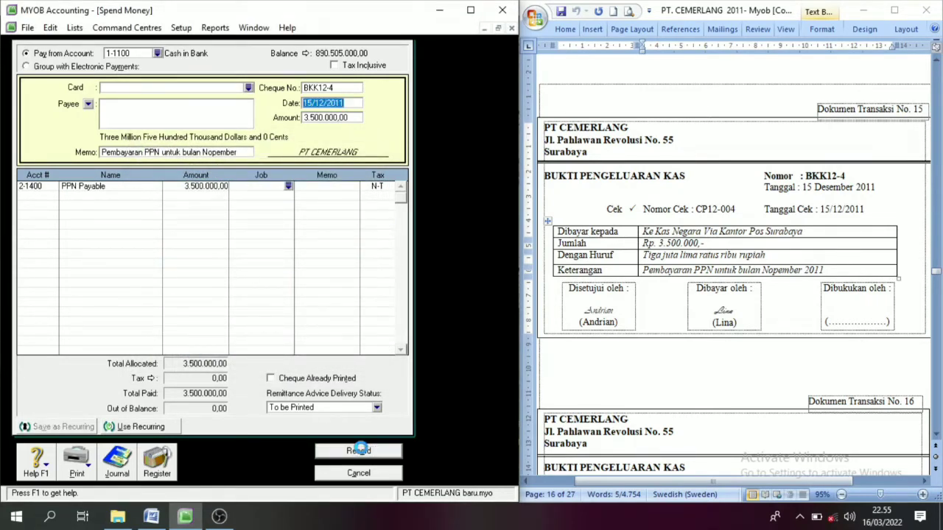
{"action": "left_click", "coordinate": [372, 475]}
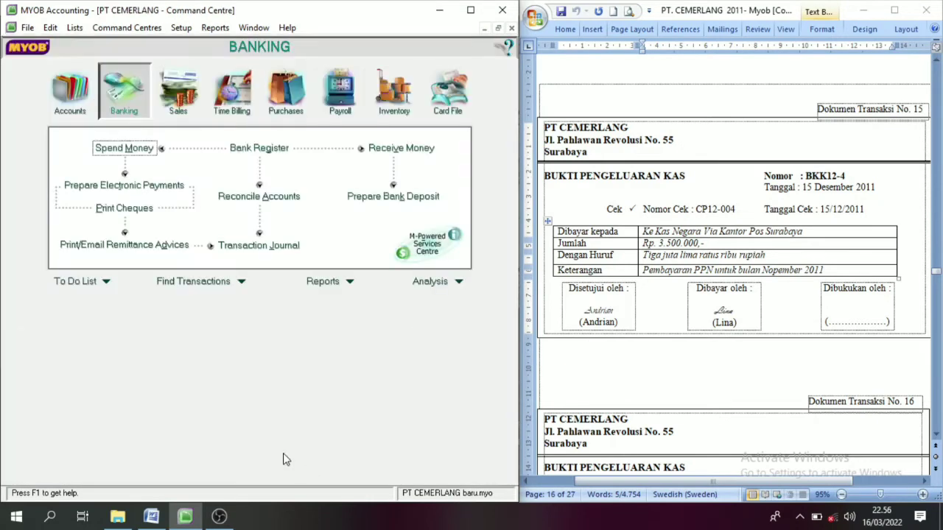
Step: Bring up Dokumen Transaksi No. 16 and start another Spend Money entry for its disbursement
{"action": "left_click", "coordinate": [936, 435]}
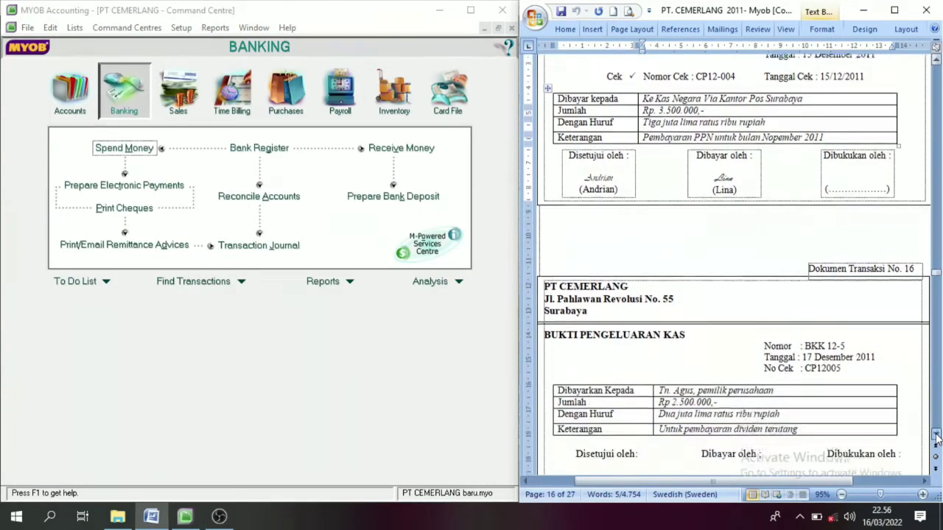
{"action": "left_click", "coordinate": [936, 436]}
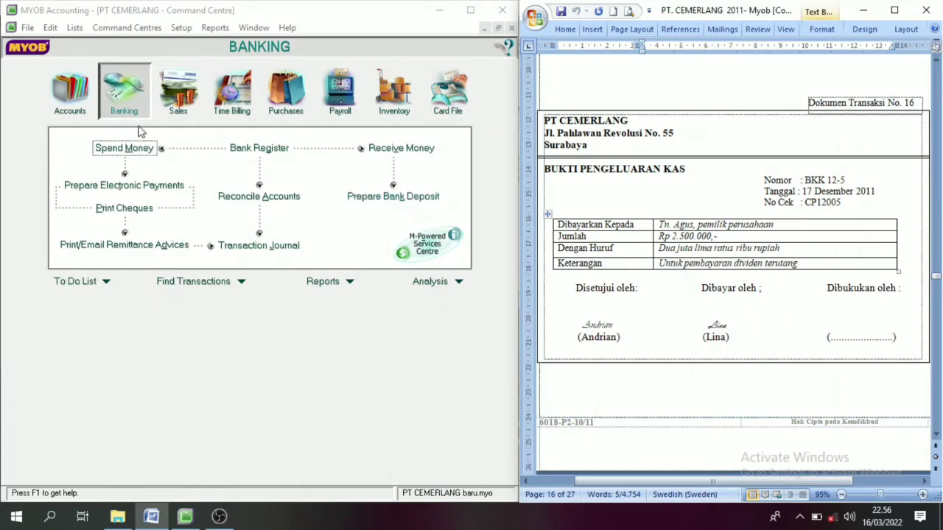
{"action": "left_click", "coordinate": [124, 103]}
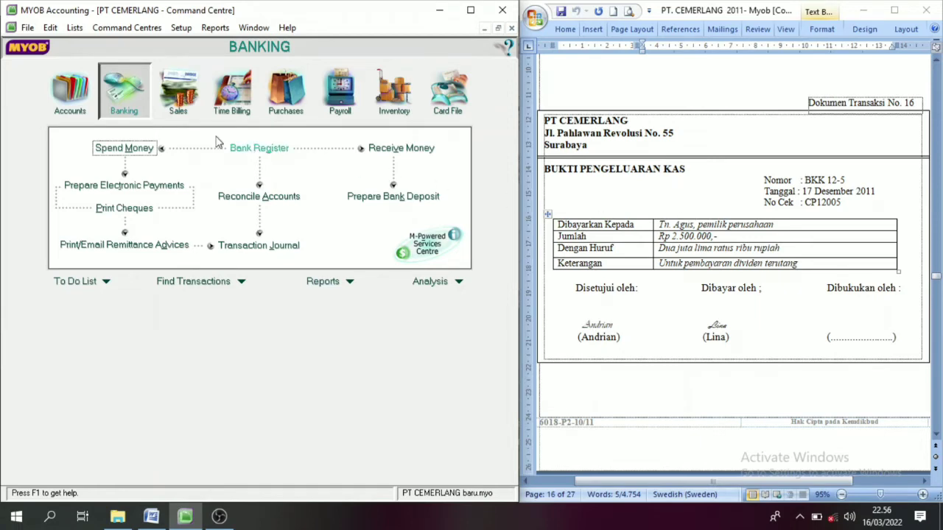
{"action": "left_click", "coordinate": [125, 150]}
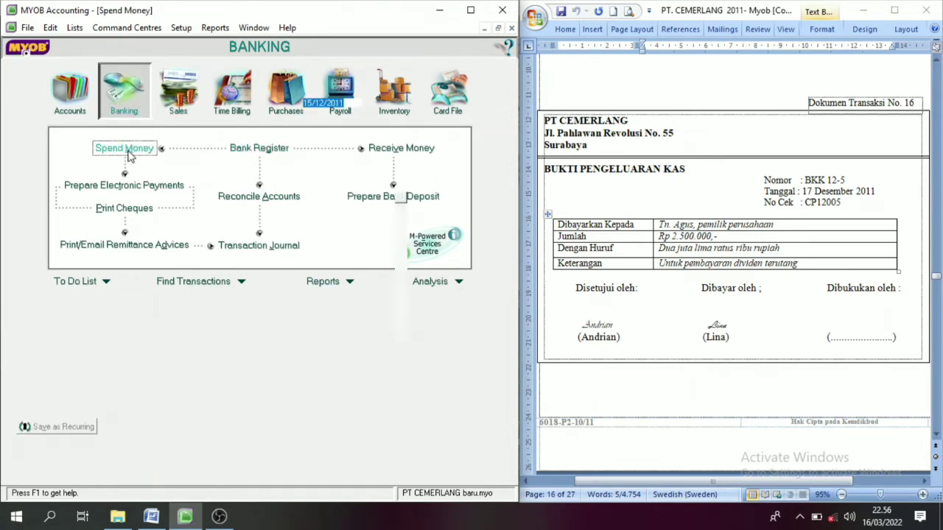
Step: Copy the voucher number BKK 12-5 into the payment's cheque number and set its date to 17/12/2011
{"action": "left_click", "coordinate": [319, 89]}
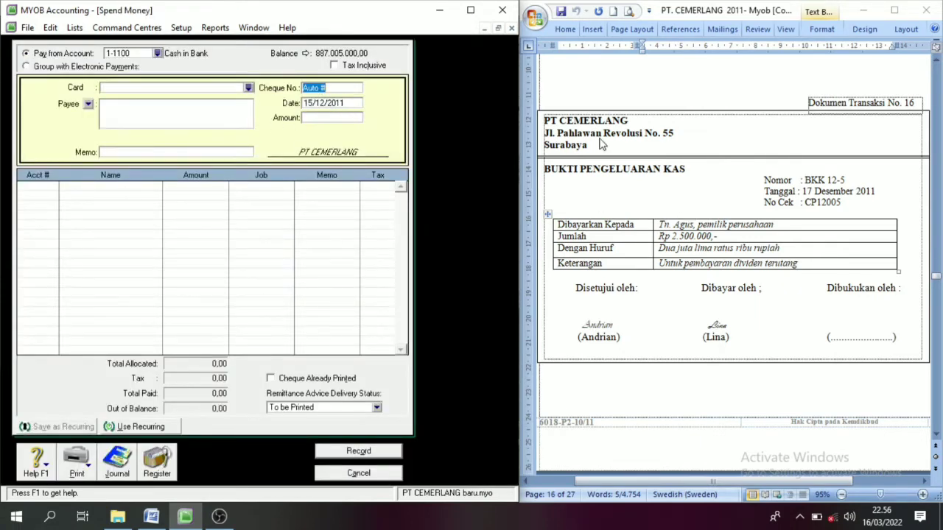
{"action": "left_click", "coordinate": [855, 180]}
{"action": "left_click_drag", "start_coordinate": [856, 180], "coordinate": [805, 180]}
{"action": "key", "text": "ctrl+c"}
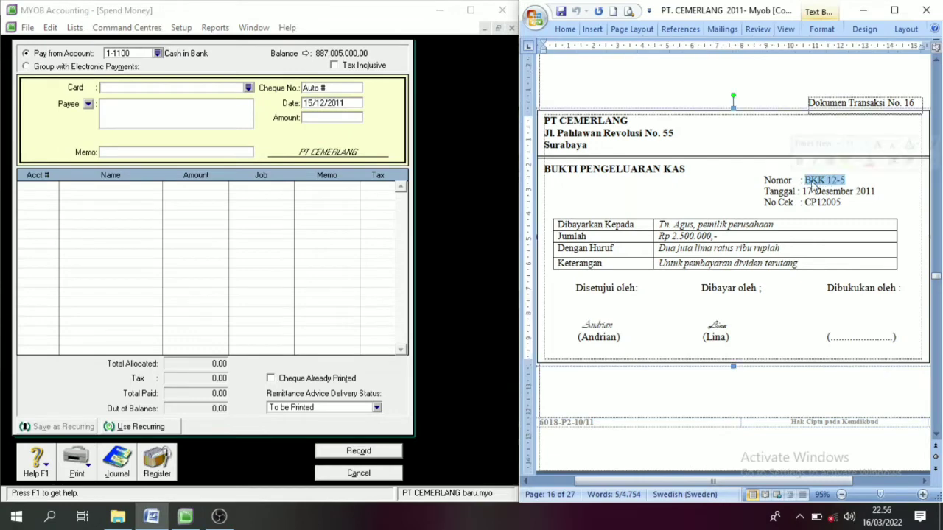
{"action": "left_click", "coordinate": [342, 89]}
{"action": "key", "text": "ctrl+v"}
{"action": "left_click", "coordinate": [309, 107]}
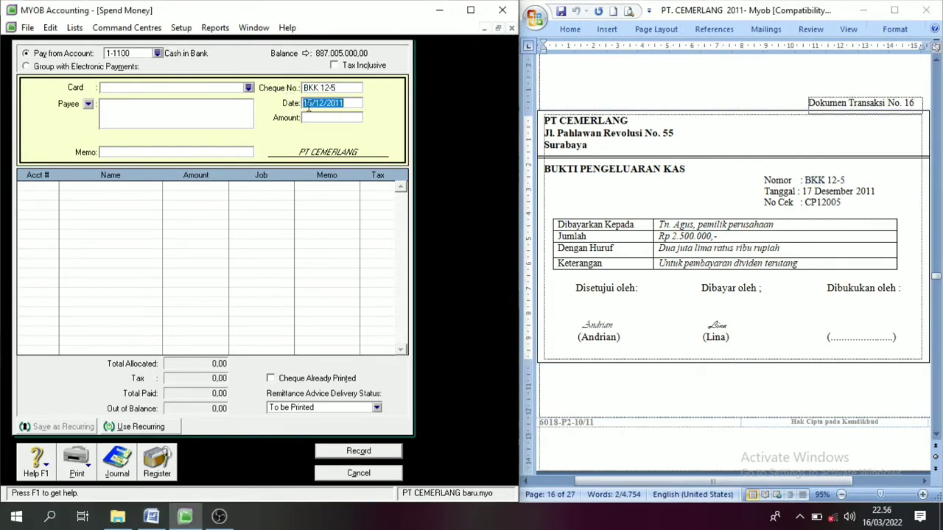
{"action": "left_click", "coordinate": [312, 105]}
{"action": "key", "text": "BackSpace"}
{"action": "type", "text": "7"}
{"action": "key", "text": "Tab"}
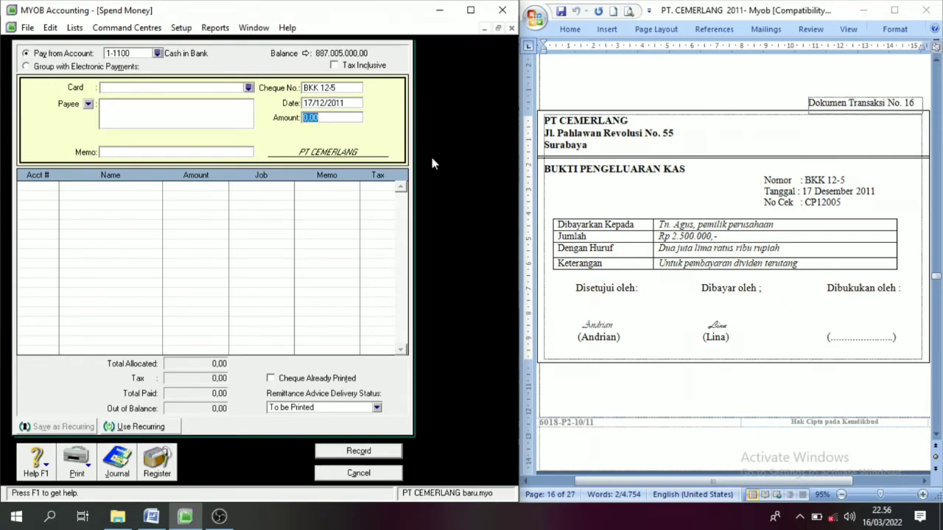
Step: Enter 2.500.000 as the payment amount and copy "Untuk pembayaran dividen terutang" from the voucher into the memo
{"action": "type", "text": "2."}
{"action": "type", "text": "500.000"}
{"action": "key", "text": "Tab"}
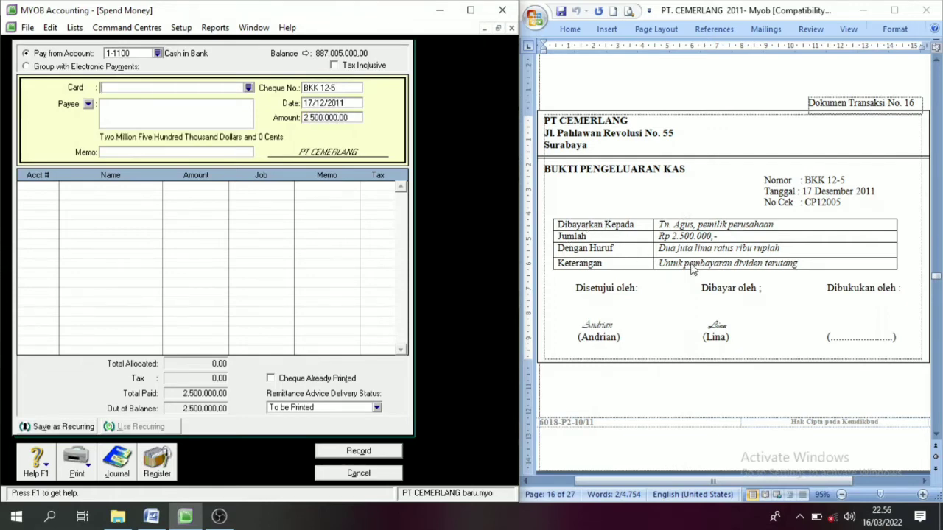
{"action": "left_click", "coordinate": [720, 265]}
{"action": "left_click_drag", "start_coordinate": [798, 264], "coordinate": [679, 263]}
{"action": "key", "text": "ctrl+c"}
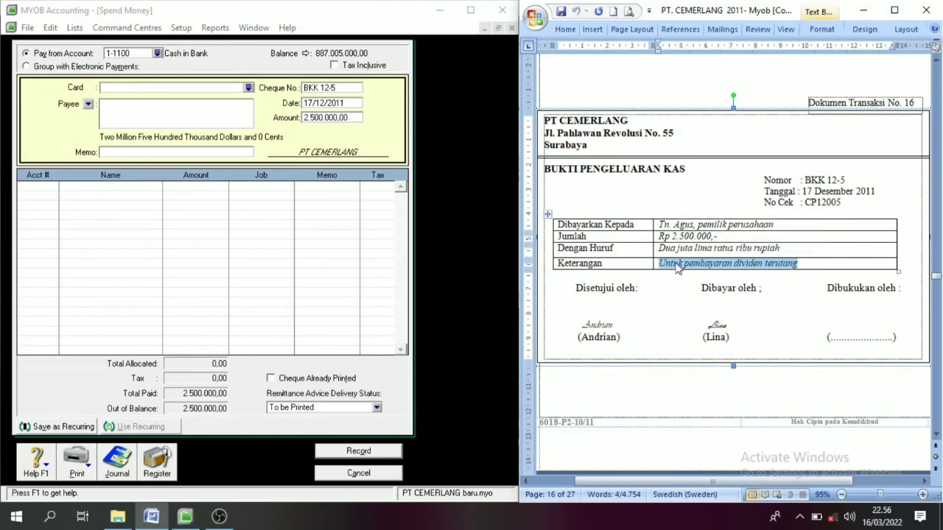
{"action": "left_click", "coordinate": [155, 152]}
{"action": "key", "text": "ctrl+v"}
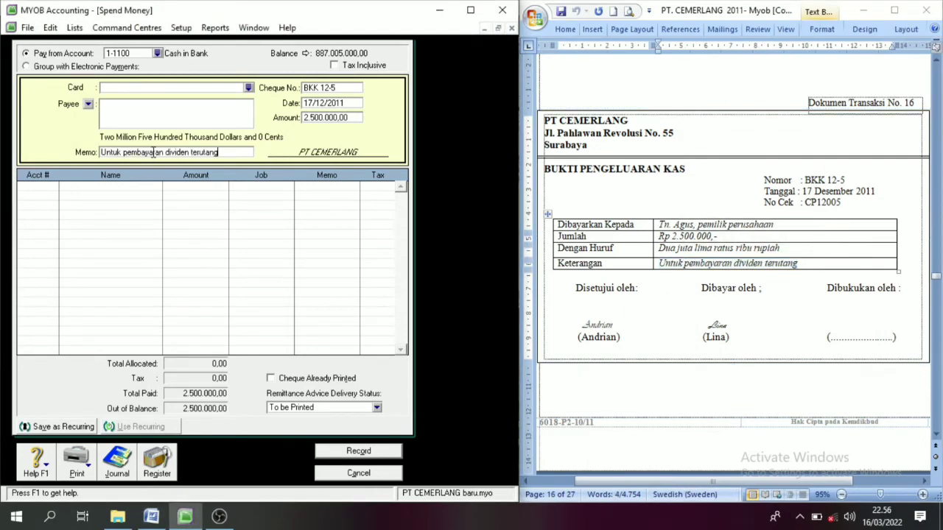
Step: Allocate the payment to account 2-1600 Dividend Payable, record it and close the Spend Money form
{"action": "left_click", "coordinate": [39, 185]}
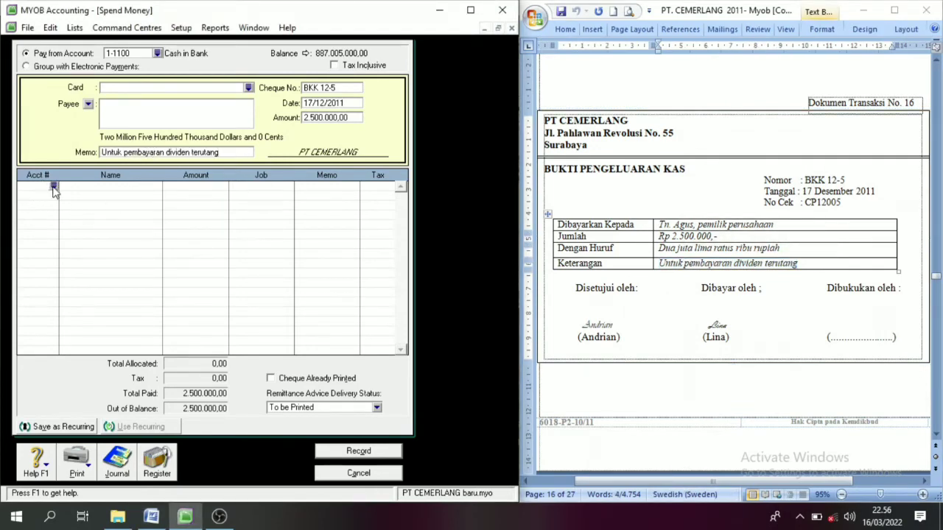
{"action": "type", "text": "6"}
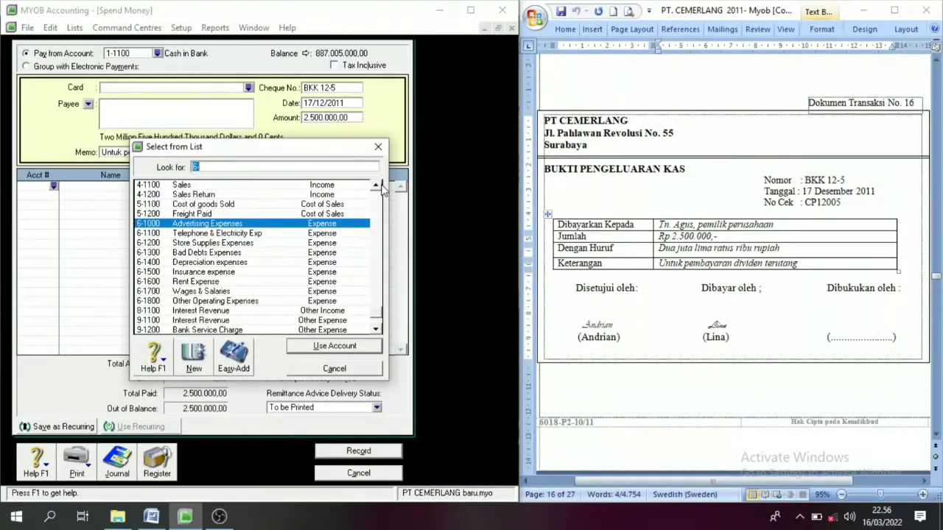
{"action": "scroll", "coordinate": [380, 187], "scroll_direction": "up", "scroll_amount": 3}
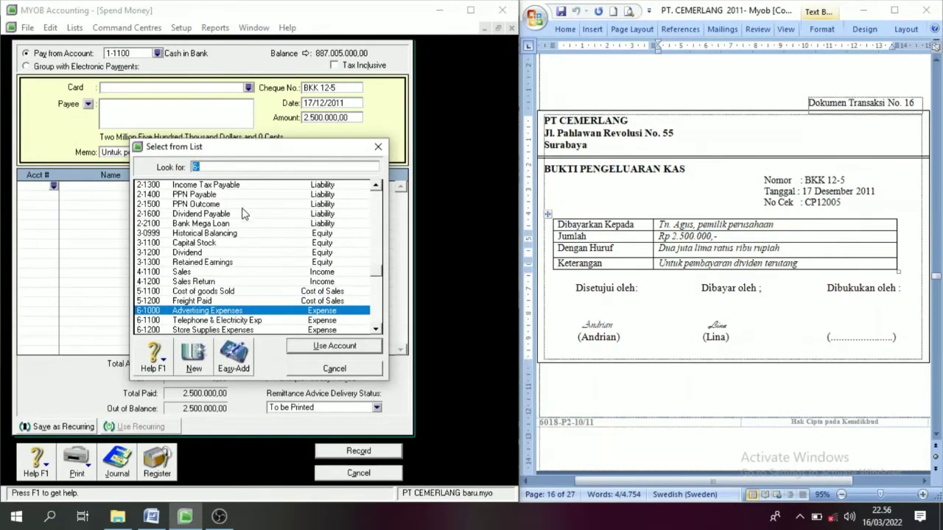
{"action": "left_click", "coordinate": [197, 215]}
{"action": "left_click", "coordinate": [341, 347]}
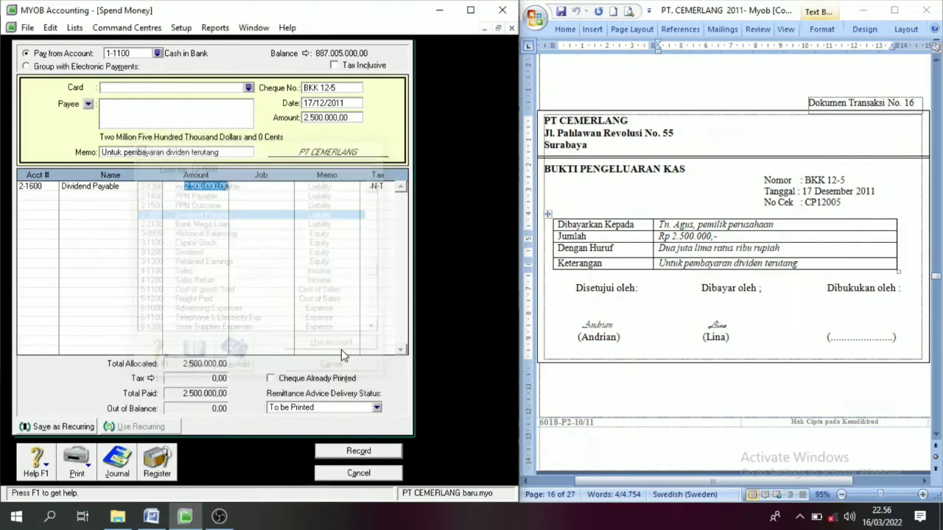
{"action": "key", "text": "Tab"}
{"action": "left_click", "coordinate": [374, 453]}
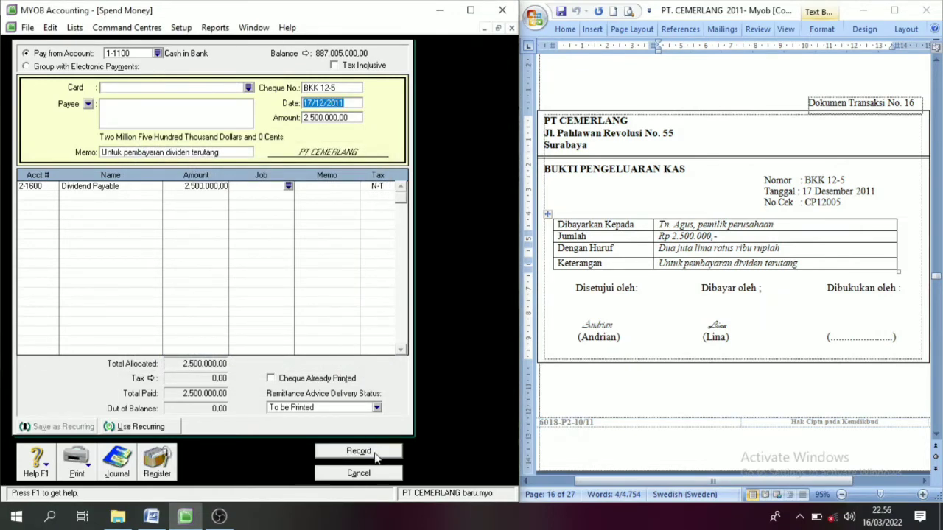
{"action": "left_click", "coordinate": [379, 474]}
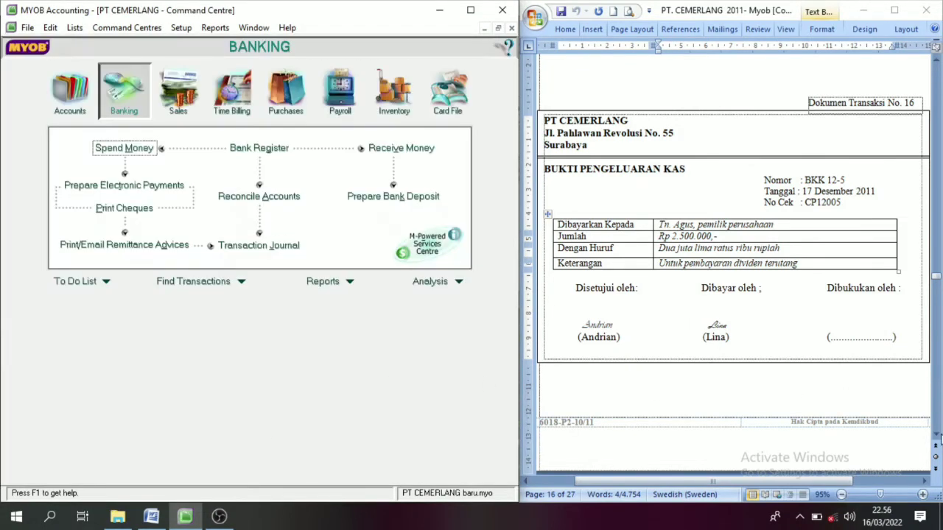
Step: Bring up Dokumen Transaksi No. 17 and start a new sales invoice for the customer Daya Elektronik
{"action": "left_click", "coordinate": [938, 437]}
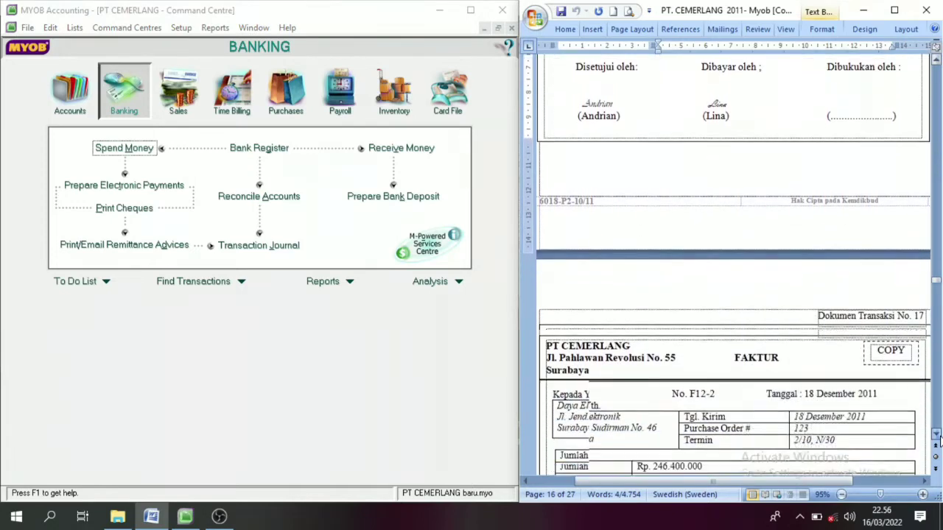
{"action": "left_click", "coordinate": [937, 437]}
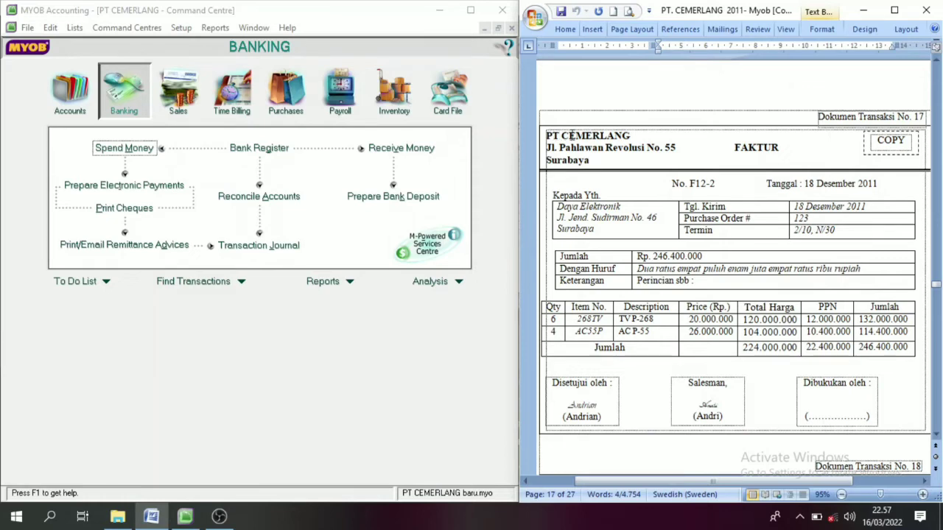
{"action": "left_click_drag", "start_coordinate": [546, 135], "coordinate": [645, 148]}
{"action": "left_click", "coordinate": [779, 147]}
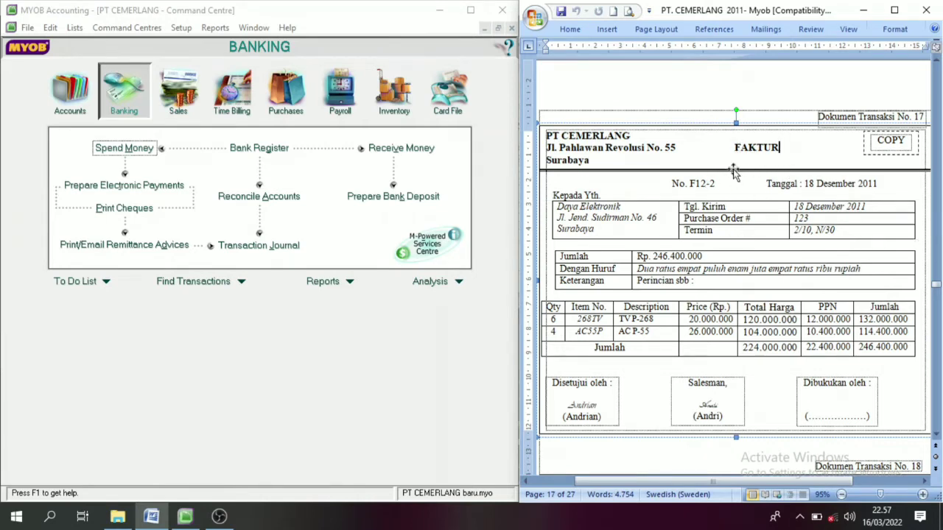
{"action": "left_click", "coordinate": [178, 99]}
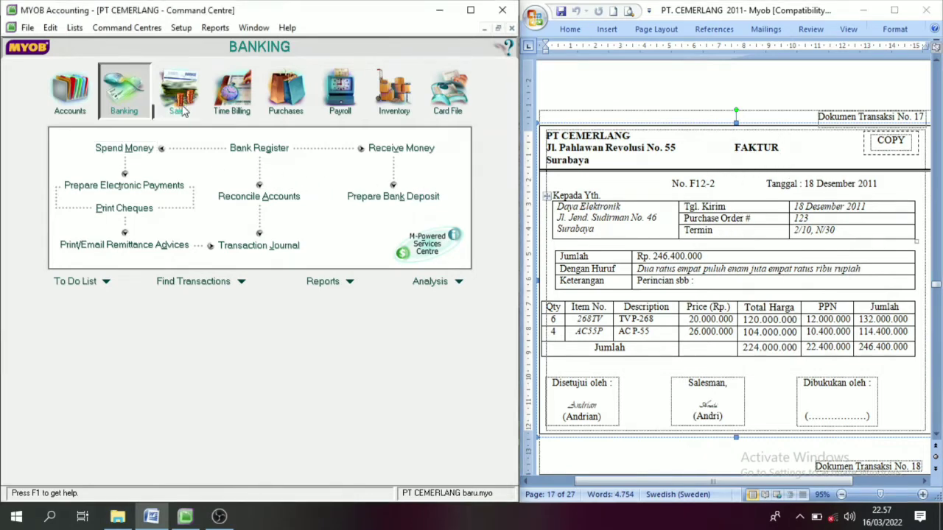
{"action": "left_click", "coordinate": [278, 187]}
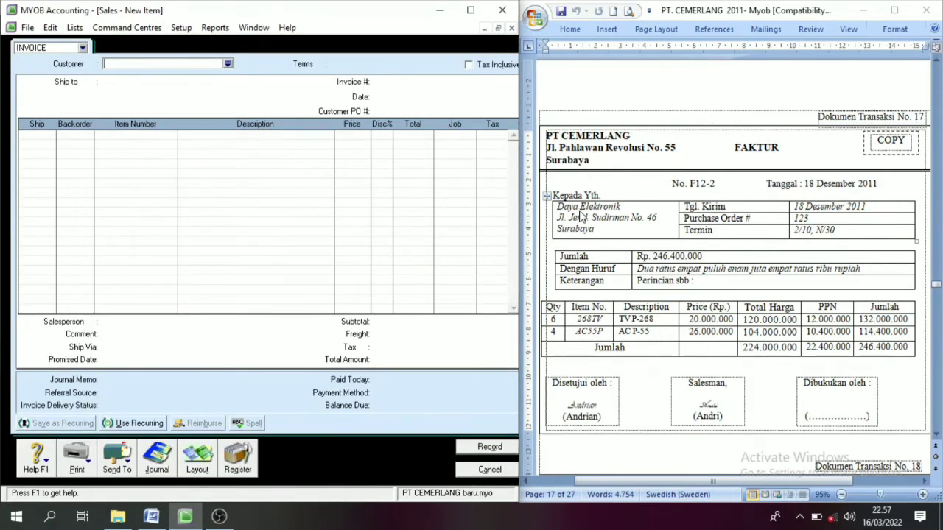
{"action": "left_click", "coordinate": [228, 63]}
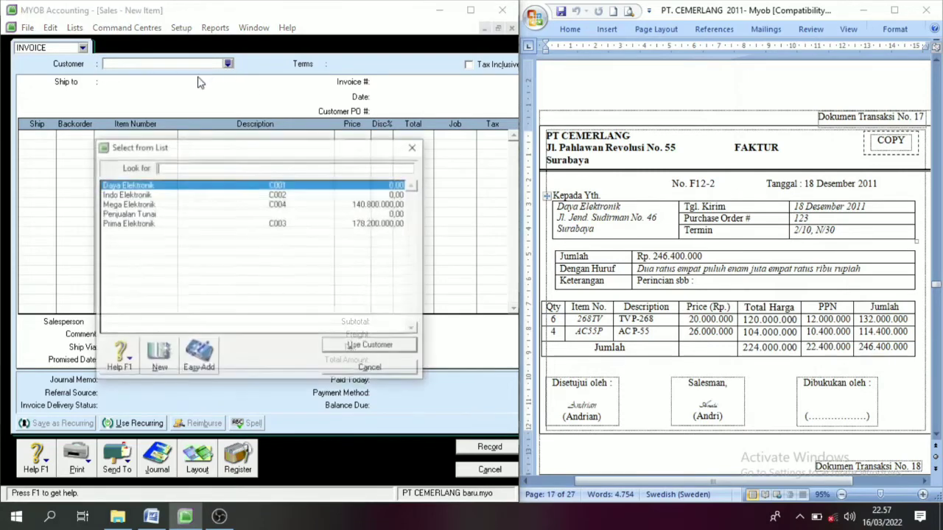
{"action": "left_click", "coordinate": [140, 185]}
{"action": "left_click", "coordinate": [390, 347]}
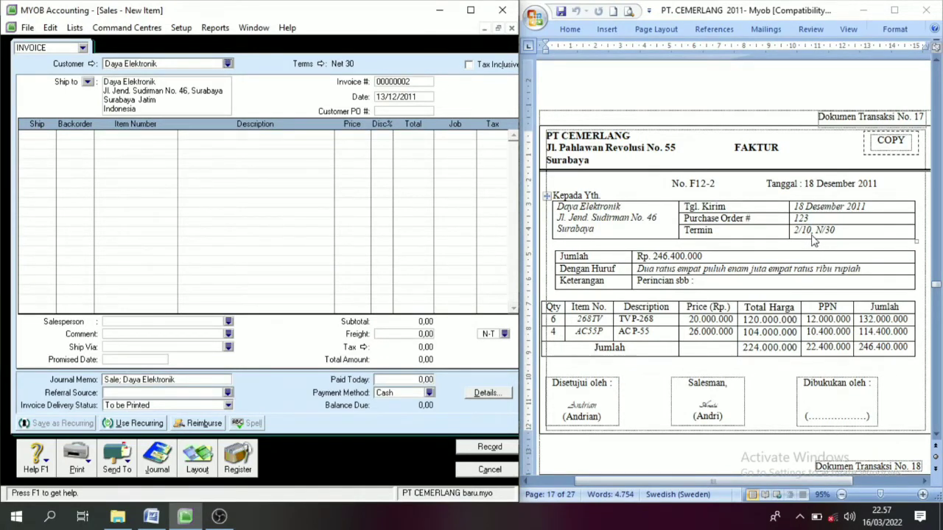
Step: Set the invoice's credit terms to 10 discount days with a 2% discount for early payment
{"action": "left_click", "coordinate": [321, 63]}
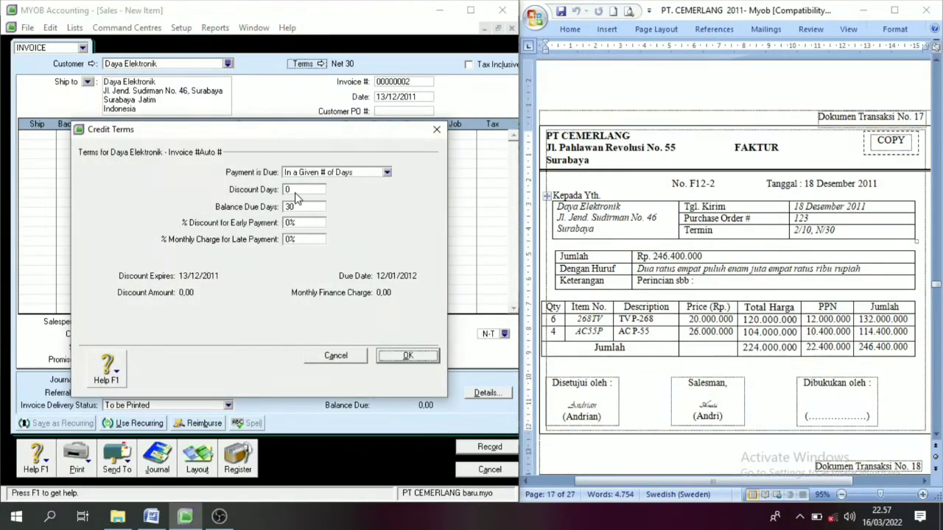
{"action": "left_click", "coordinate": [299, 191]}
{"action": "left_click", "coordinate": [297, 224]}
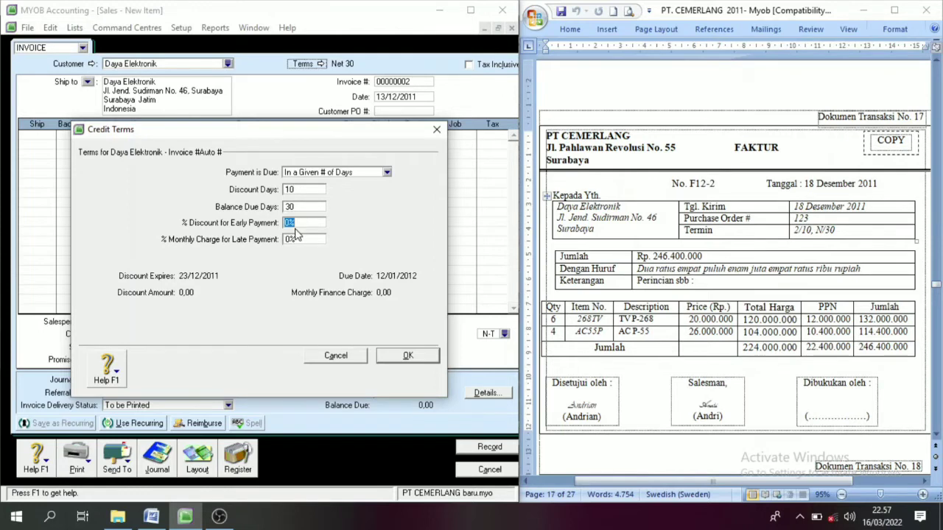
{"action": "left_click", "coordinate": [409, 356]}
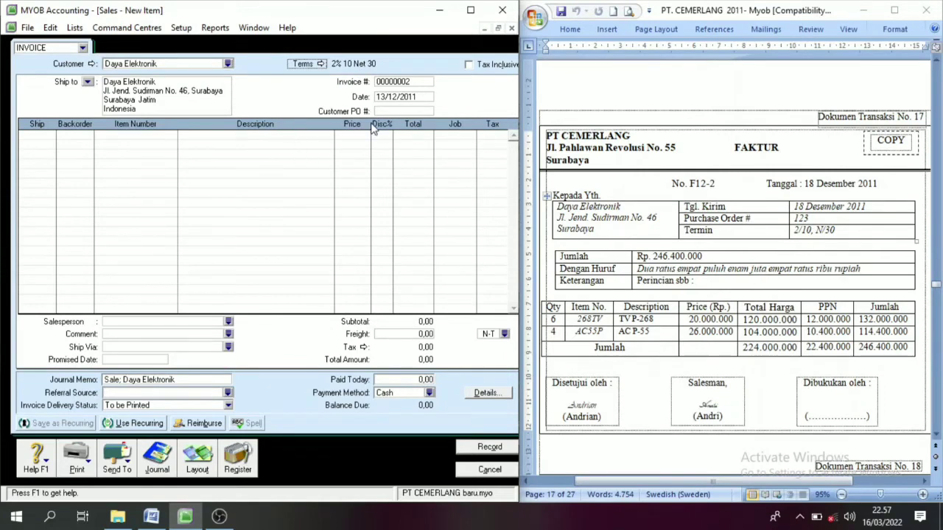
Step: Copy the number F12-2 from the source document into the sale's invoice number
{"action": "left_click", "coordinate": [723, 183]}
{"action": "left_click_drag", "start_coordinate": [724, 183], "coordinate": [689, 184]}
{"action": "key", "text": "ctrl+c"}
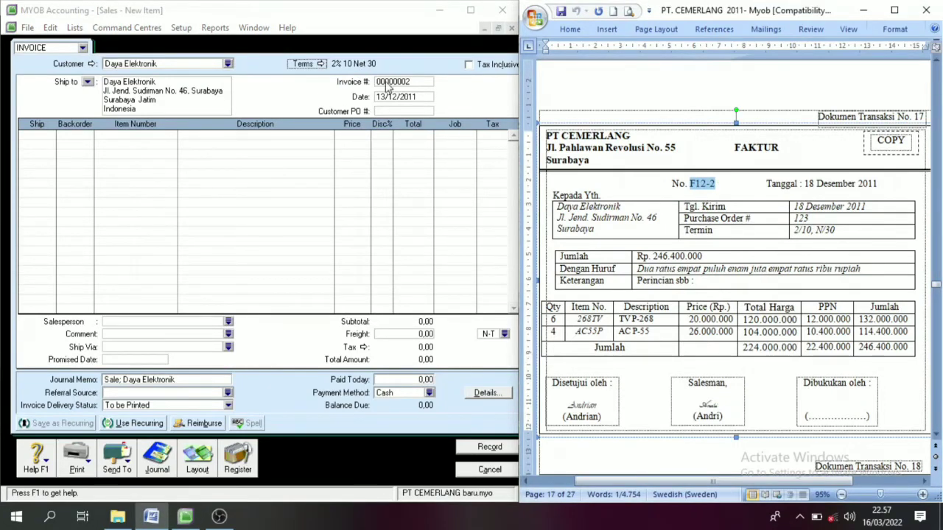
{"action": "left_click", "coordinate": [416, 82]}
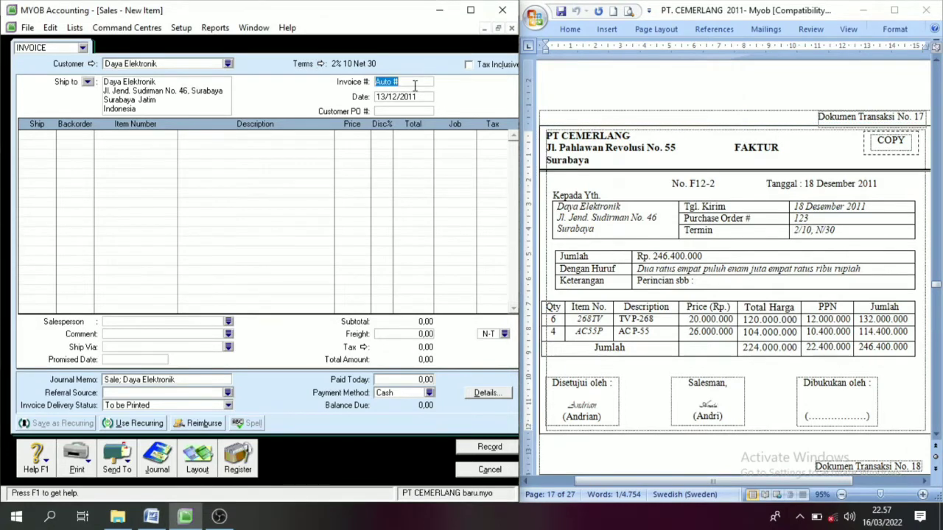
{"action": "key", "text": "ctrl+v"}
Step: Set the date of the sales invoice to 18/12/2011
{"action": "left_click", "coordinate": [386, 93]}
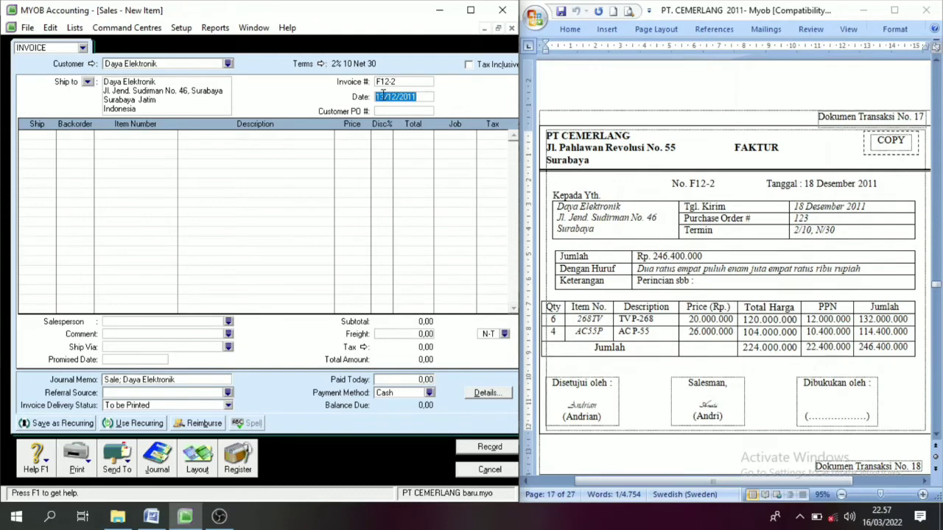
{"action": "left_click", "coordinate": [396, 96]}
{"action": "key", "text": "Left"}
{"action": "key", "text": "Left"}
{"action": "key", "text": "Left"}
{"action": "key", "text": "Left"}
{"action": "key", "text": "BackSpace"}
{"action": "type", "text": "8"}
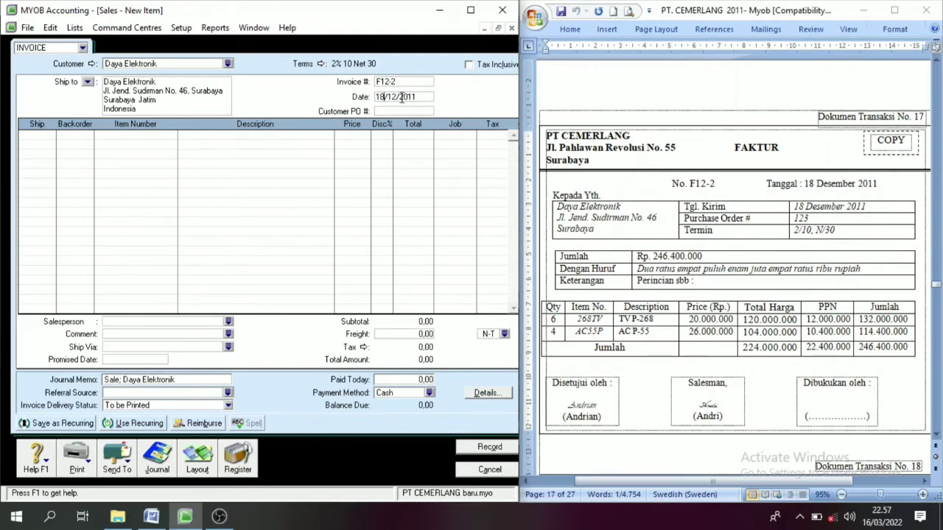
Step: Add an invoice line for 6 units of item 268TV at a price of 20.000.000 each
{"action": "left_click", "coordinate": [43, 135]}
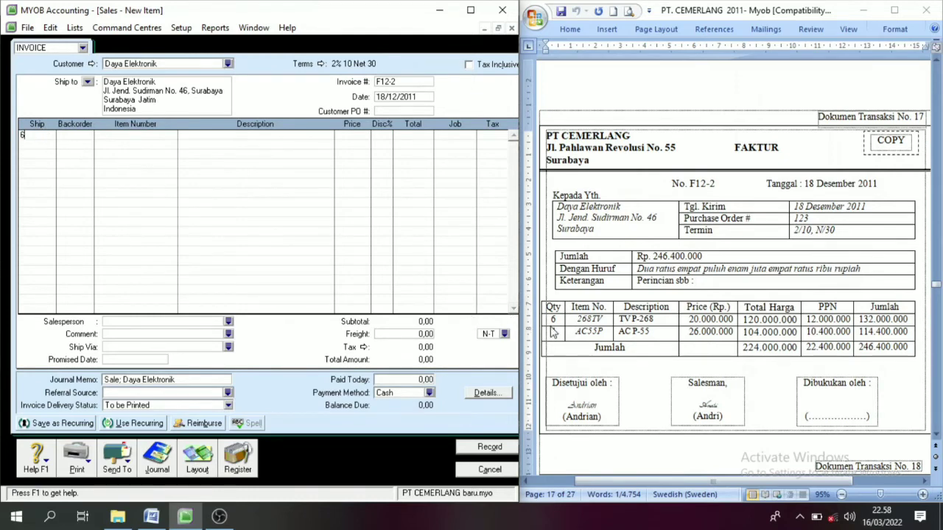
{"action": "key", "text": "Tab"}
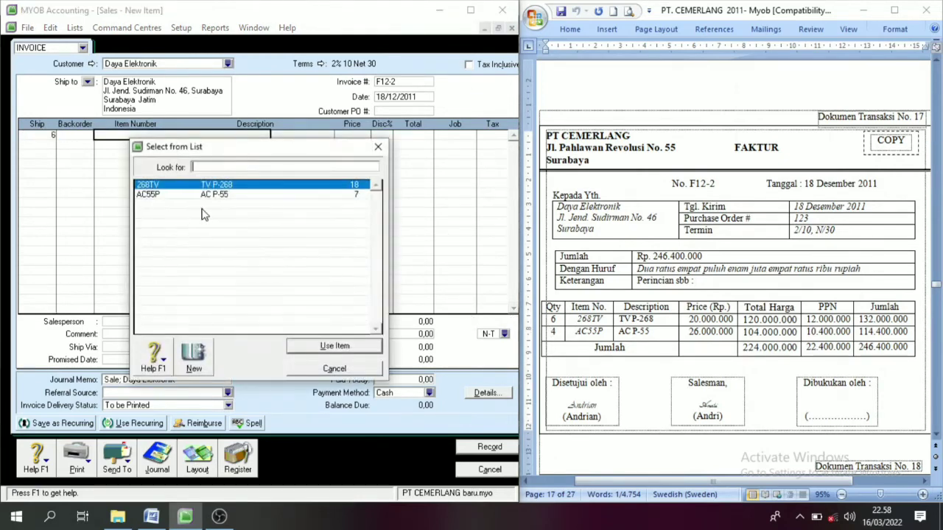
{"action": "left_click", "coordinate": [224, 188]}
{"action": "left_click", "coordinate": [346, 345]}
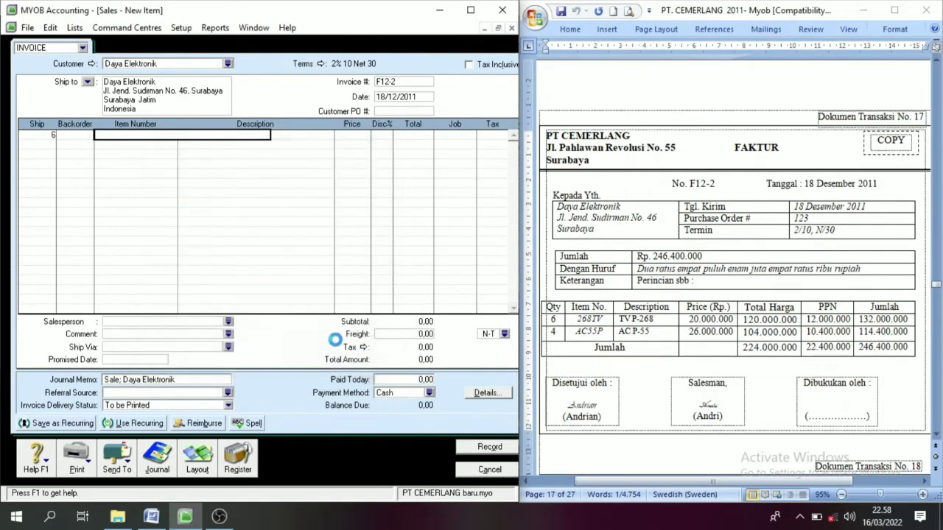
{"action": "key", "text": "Tab"}
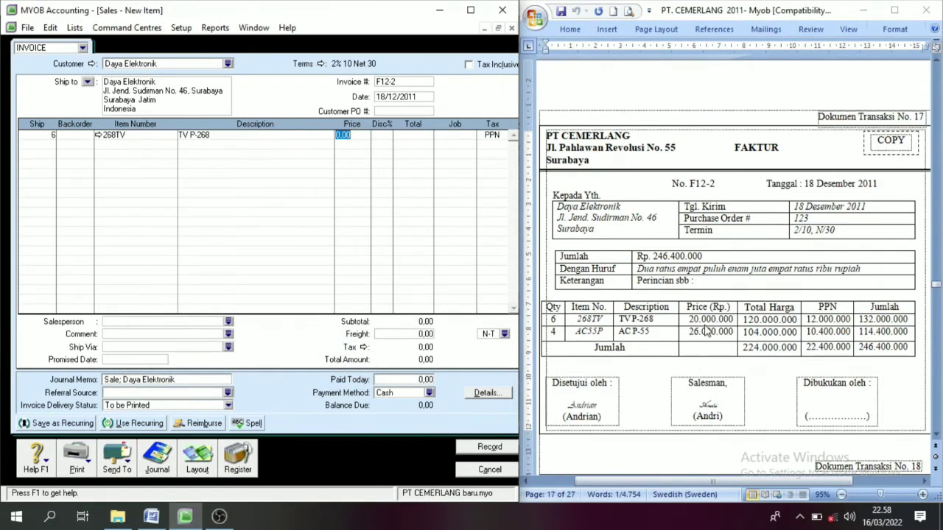
{"action": "type", "text": "20000000"}
{"action": "key", "text": "Tab"}
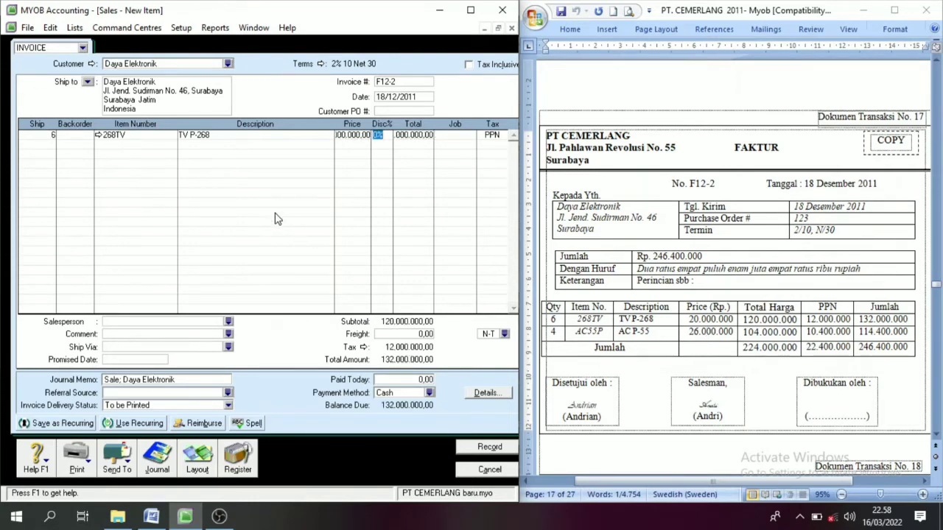
Step: Add a second line for 4 units of item AC55P at 26.000.000 each, and record the invoice, closing the sales form
{"action": "left_click", "coordinate": [48, 144]}
{"action": "key", "text": "Tab"}
{"action": "key", "text": "Tab"}
{"action": "key", "text": "Tab"}
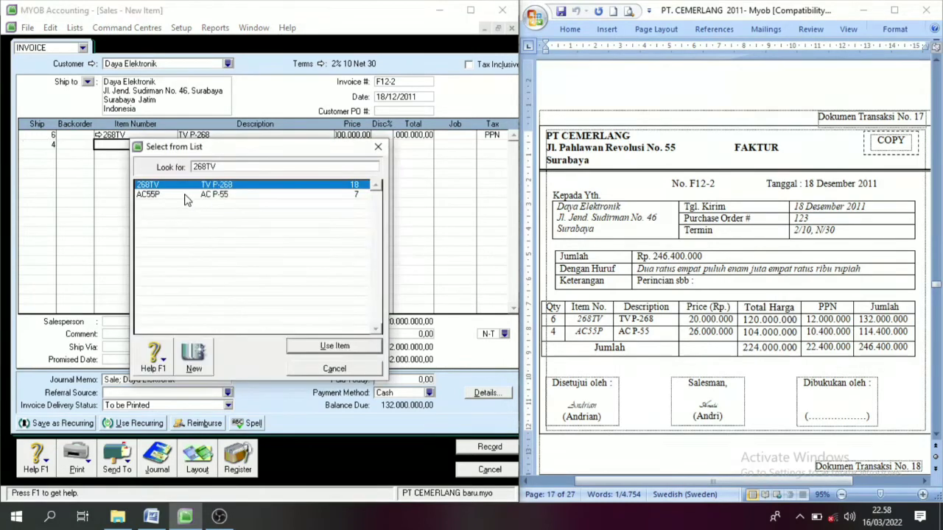
{"action": "double_click", "coordinate": [213, 194]}
{"action": "key", "text": "Tab"}
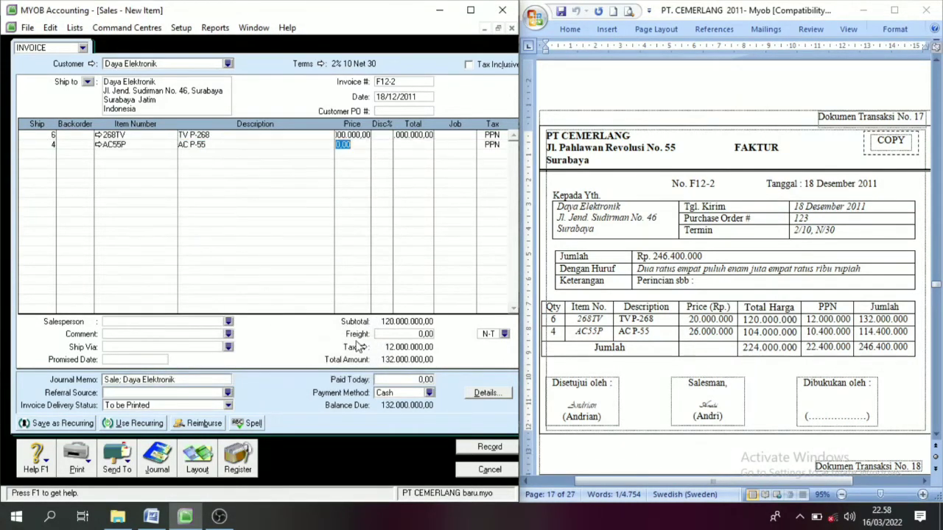
{"action": "type", "text": "26000000"}
{"action": "key", "text": "Tab"}
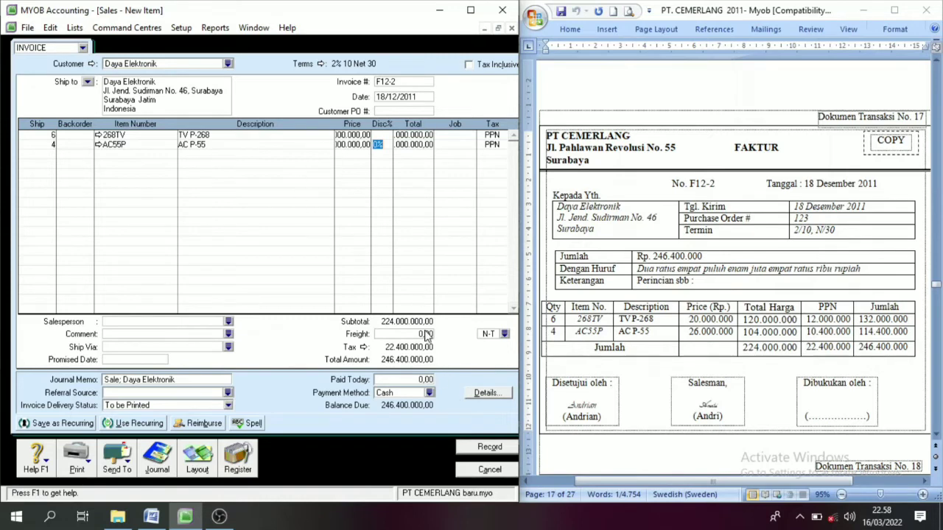
{"action": "left_click", "coordinate": [489, 447]}
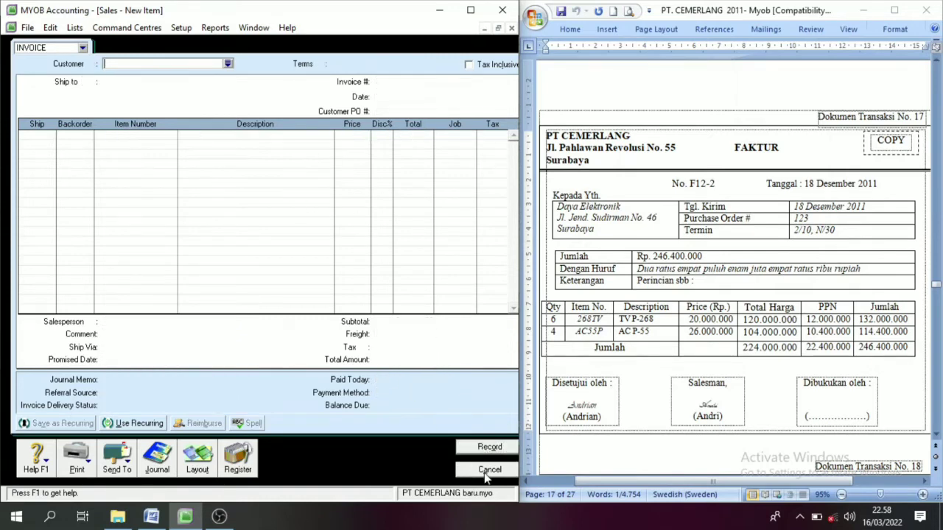
{"action": "left_click", "coordinate": [489, 469]}
Step: Bring up Dokumen Transaksi No. 18 and start a Pay Bills entry for the supplier PT PLUGORD
{"action": "scroll", "coordinate": [936, 438], "scroll_direction": "down", "scroll_amount": 10}
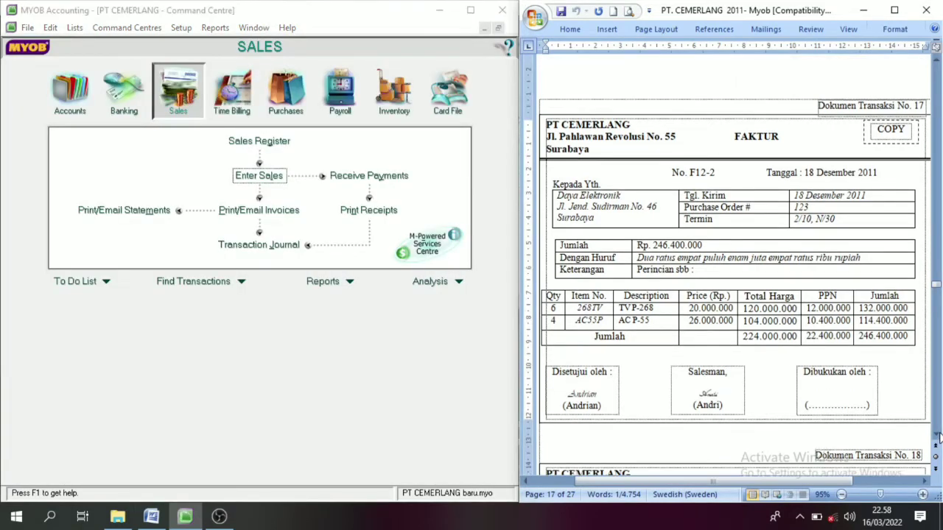
{"action": "scroll", "coordinate": [936, 436], "scroll_direction": "down", "scroll_amount": 8}
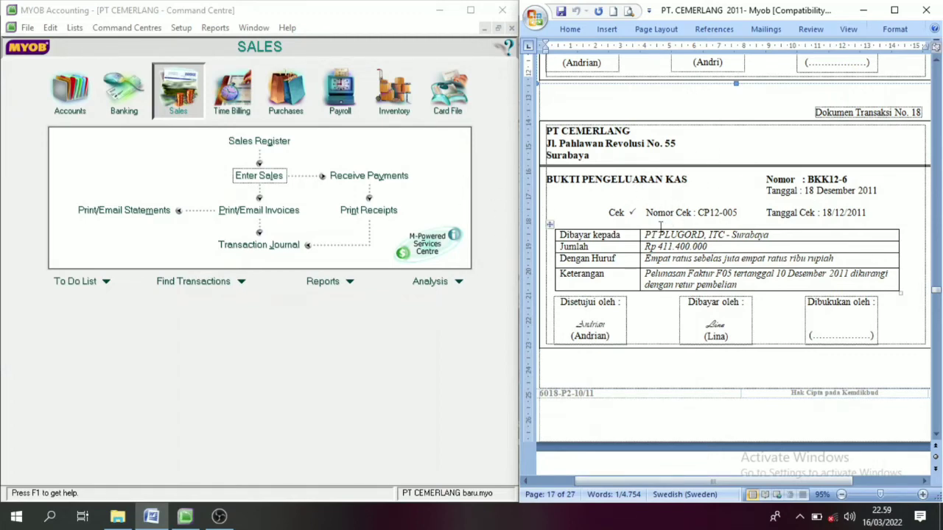
{"action": "left_click", "coordinate": [287, 106]}
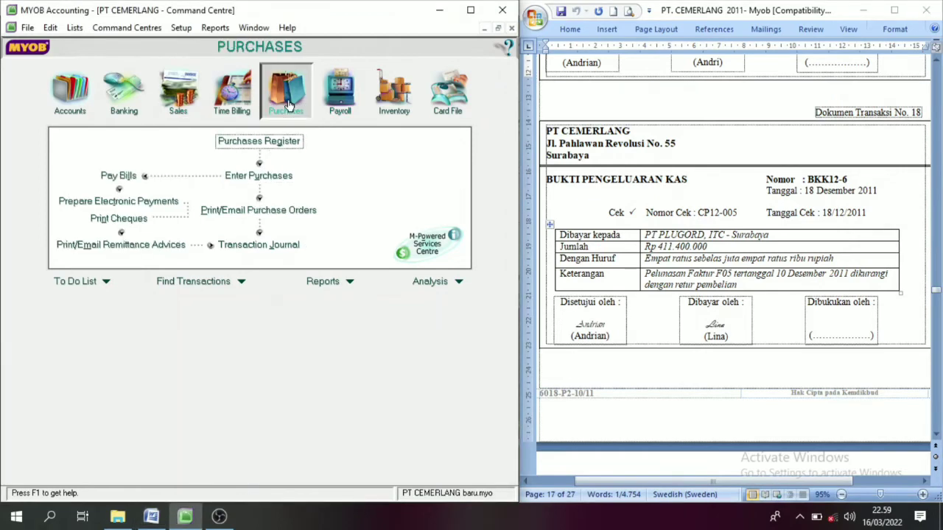
{"action": "left_click", "coordinate": [120, 175]}
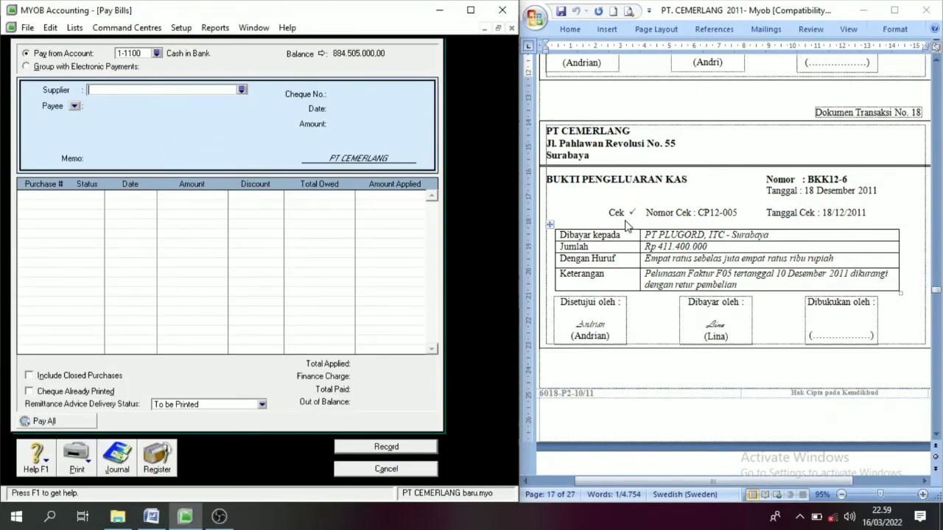
{"action": "left_click", "coordinate": [241, 91]}
{"action": "left_click", "coordinate": [143, 204]}
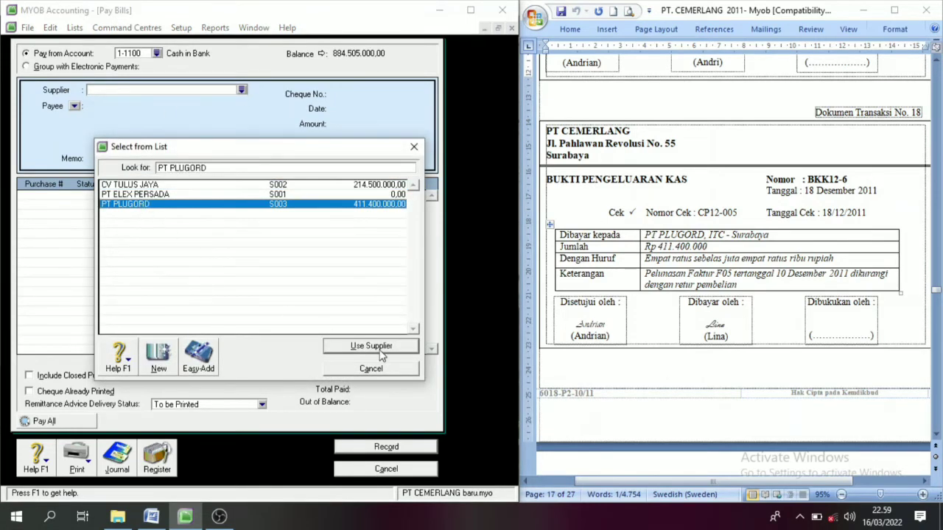
{"action": "left_click", "coordinate": [372, 347]}
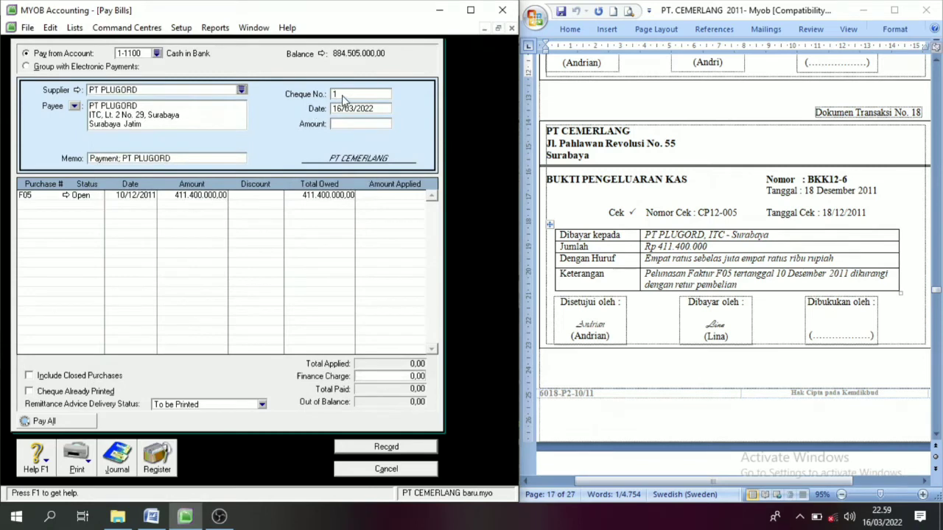
Step: Copy voucher number BKK12-6 from the source document into the payment's cheque number and set its date to 18/12/2011
{"action": "left_click", "coordinate": [848, 184]}
{"action": "left_click_drag", "start_coordinate": [847, 183], "coordinate": [816, 186]}
{"action": "key", "text": "ctrl+c"}
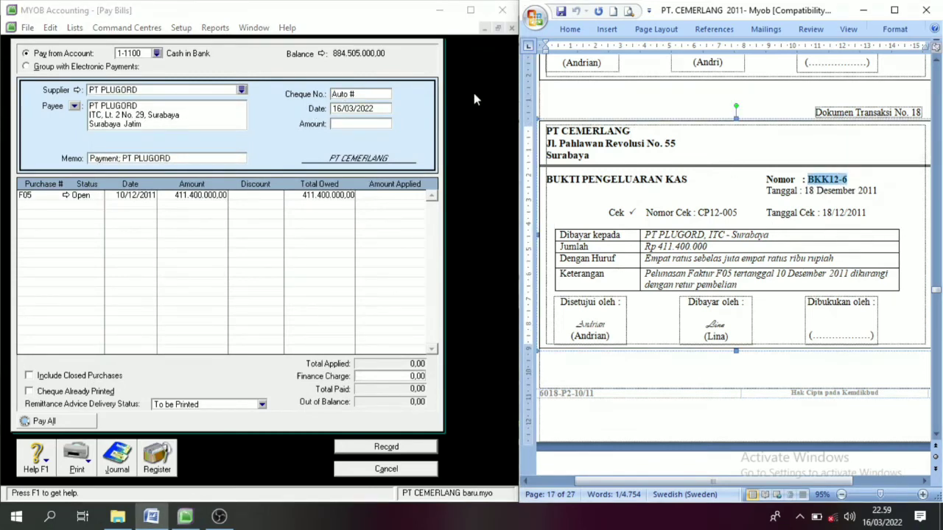
{"action": "left_click", "coordinate": [365, 94]}
{"action": "key", "text": "ctrl+v"}
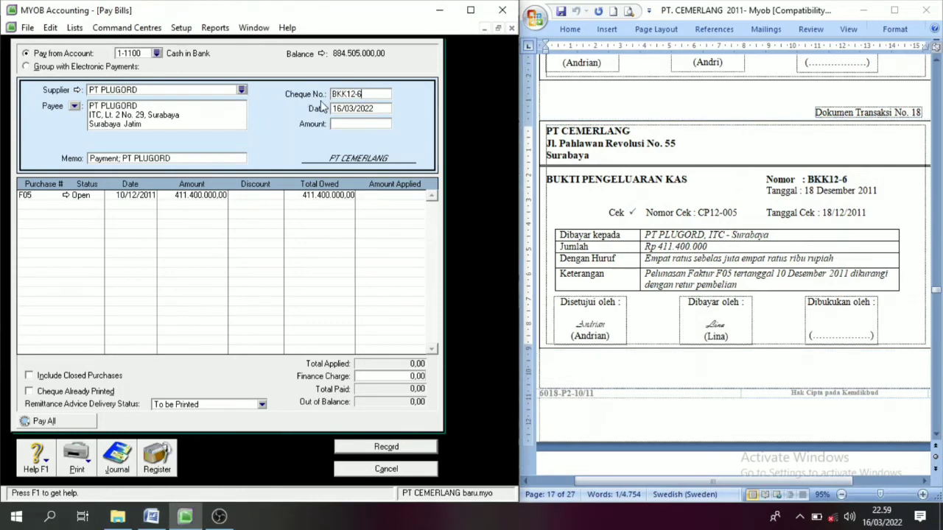
{"action": "key", "text": "Tab"}
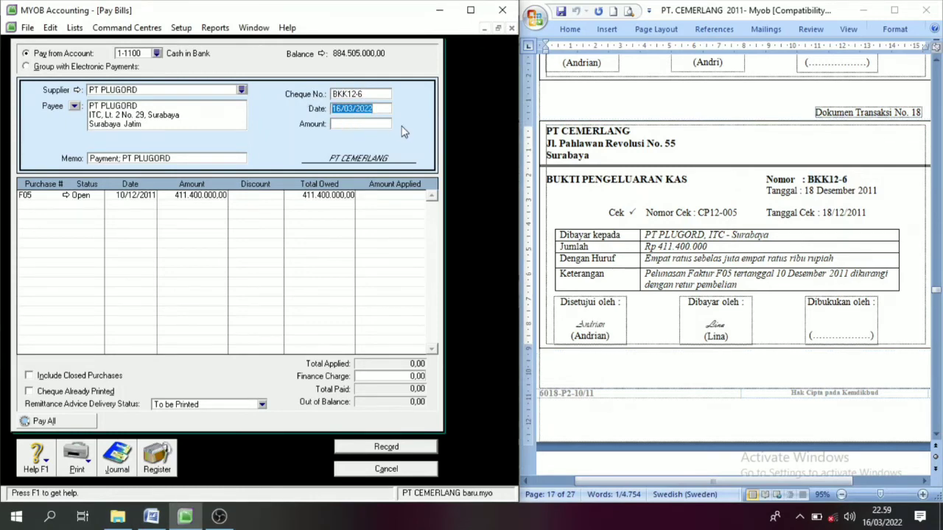
{"action": "type", "text": "18/12/2011"}
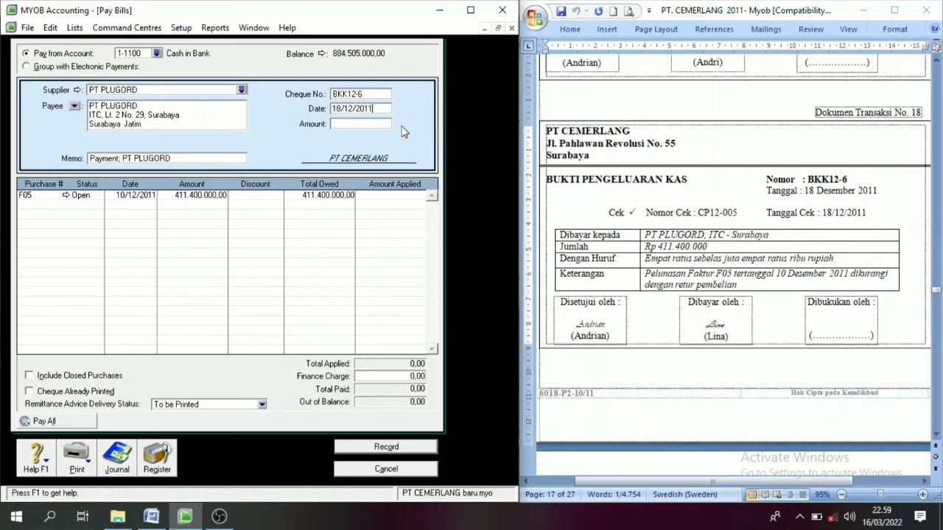
{"action": "key", "text": "Tab"}
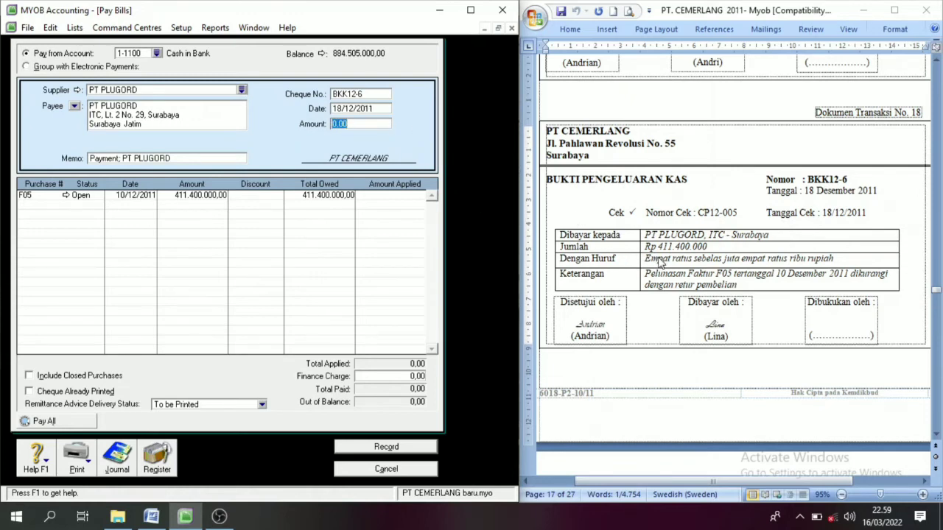
Step: Enter a payment amount of 411.400.000, apply it in full to purchase F05, and record the payment, closing the form
{"action": "type", "text": "4115"}
{"action": "key", "text": "BackSpace"}
{"action": "type", "text": "400.00"}
{"action": "key", "text": "Tab"}
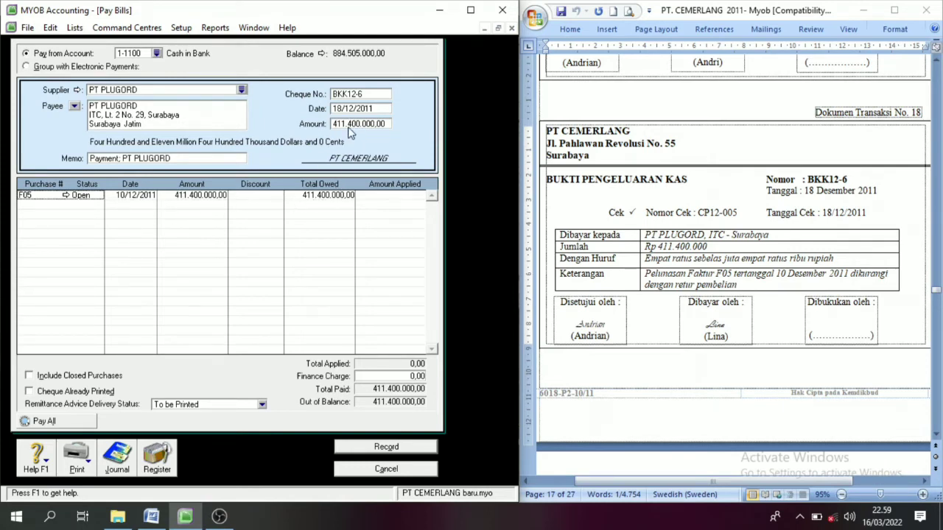
{"action": "left_click", "coordinate": [396, 198]}
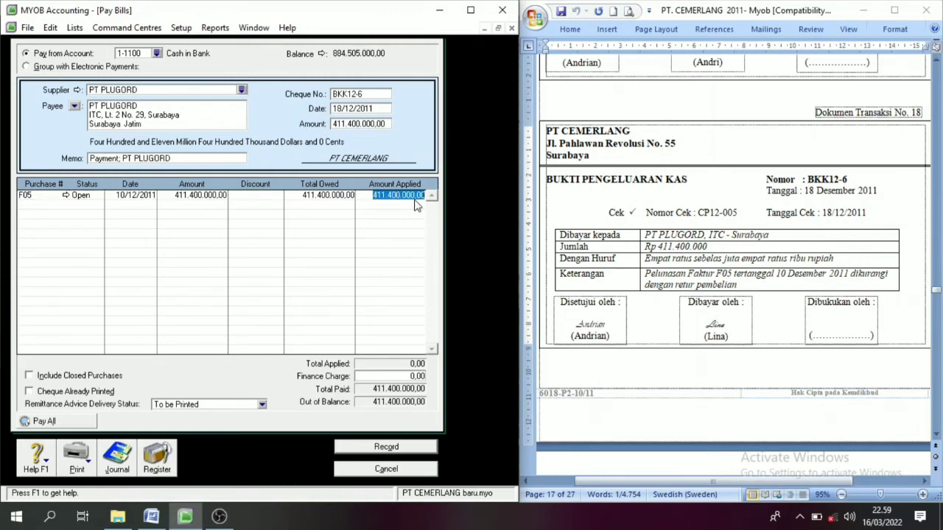
{"action": "key", "text": "Tab"}
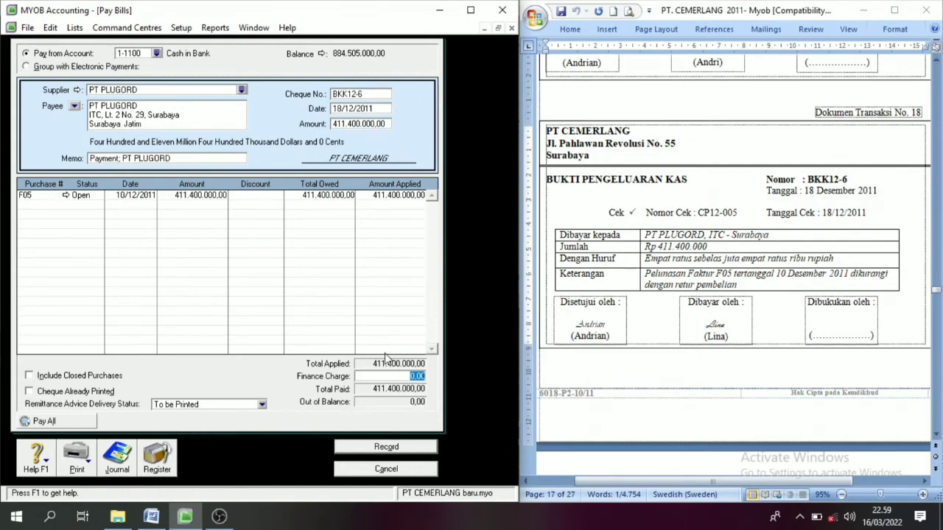
{"action": "left_click", "coordinate": [410, 450]}
{"action": "left_click", "coordinate": [405, 469]}
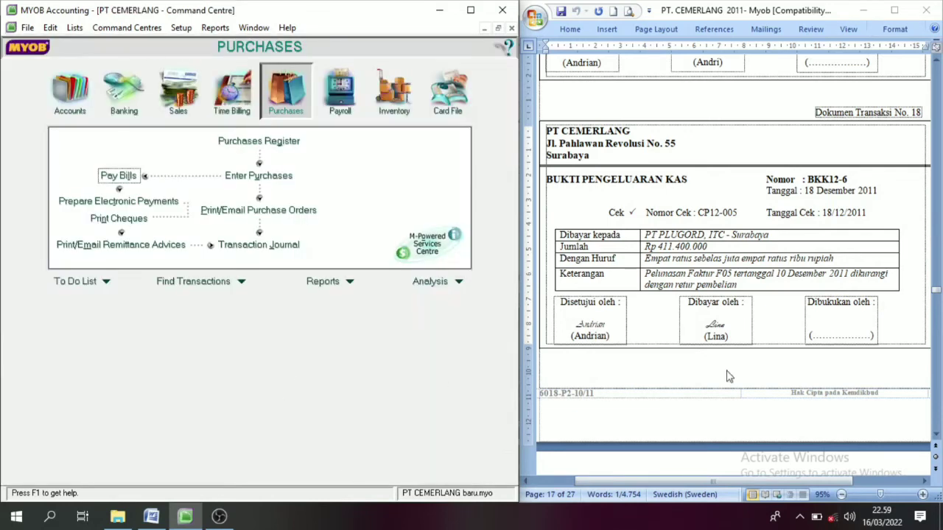
Step: Bring up Dokumen Transaksi No. 19 and start a Receive Money entry
{"action": "left_click_drag", "start_coordinate": [936, 439], "coordinate": [936, 437]}
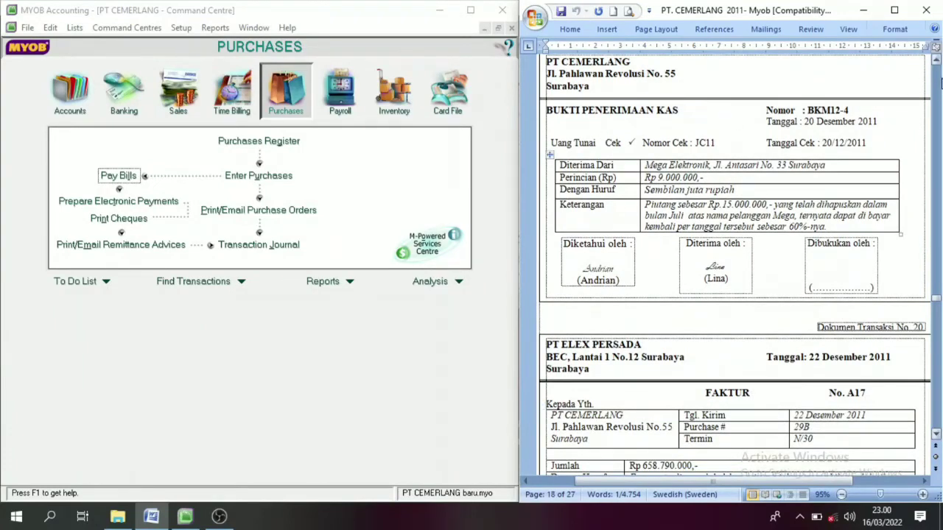
{"action": "left_click", "coordinate": [936, 61]}
{"action": "left_click", "coordinate": [937, 62]}
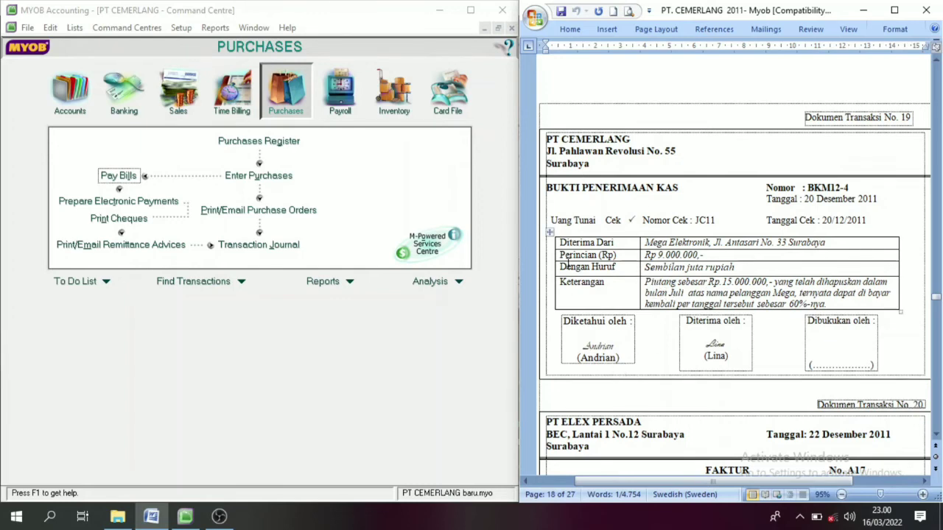
{"action": "left_click", "coordinate": [125, 110]}
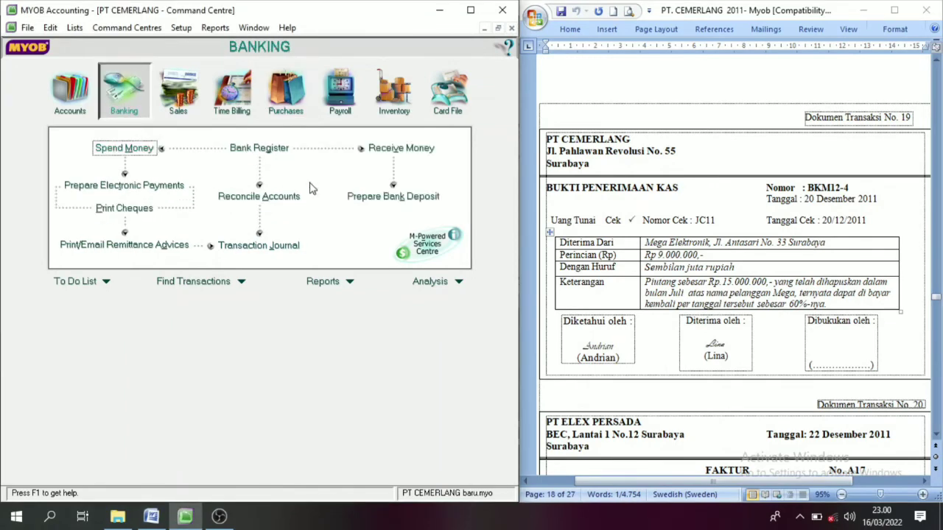
{"action": "left_click", "coordinate": [398, 150]}
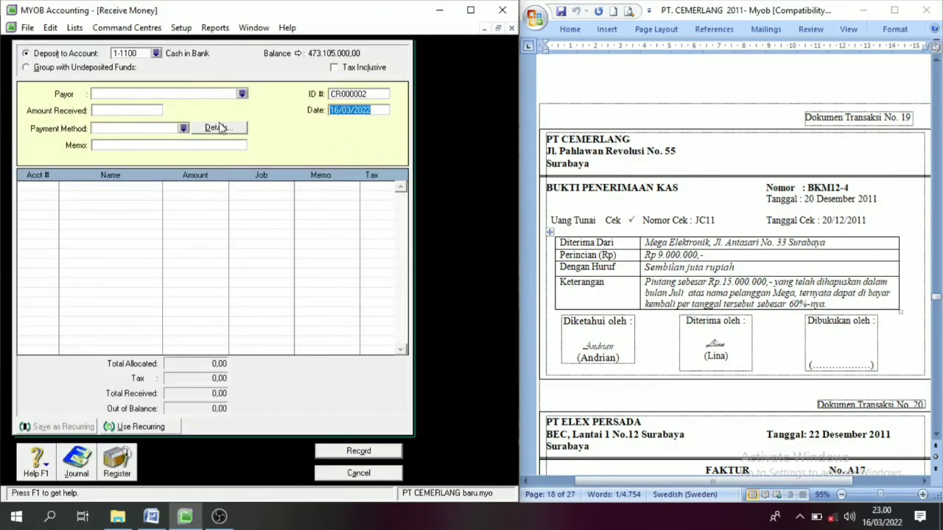
Step: Copy voucher number BKM12-4 from the source document into the receipt's ID and set its date to 20/12/2011
{"action": "left_click", "coordinate": [358, 94]}
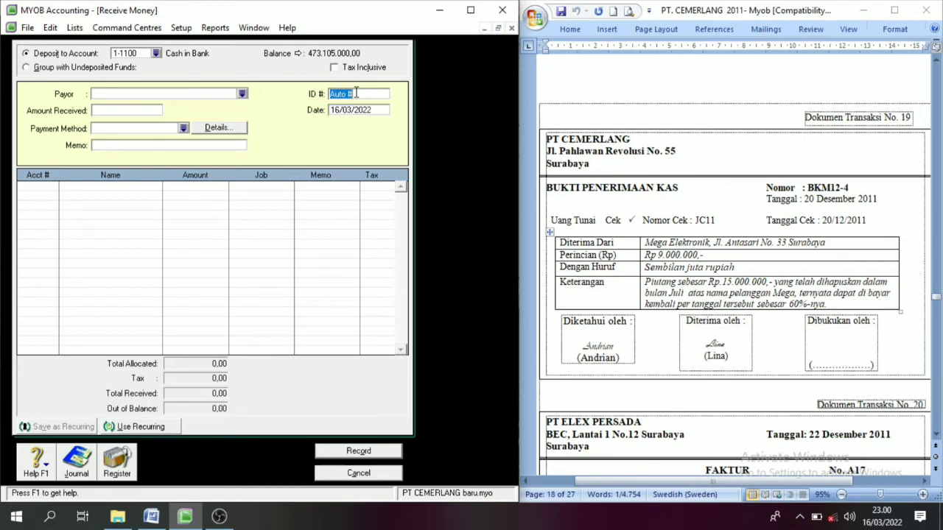
{"action": "left_click", "coordinate": [833, 195]}
{"action": "left_click_drag", "start_coordinate": [850, 188], "coordinate": [831, 189]}
{"action": "key", "text": "ctrl+c"}
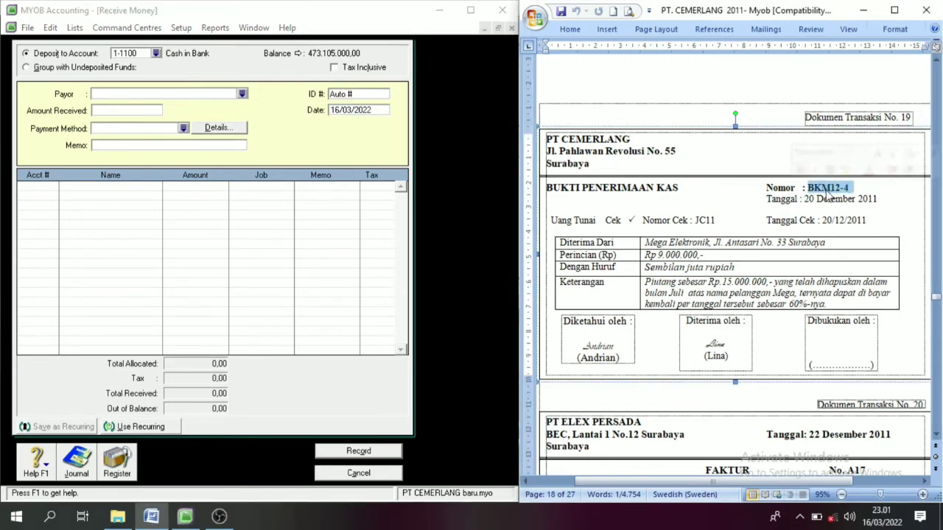
{"action": "left_click", "coordinate": [371, 94]}
{"action": "key", "text": "ctrl+v"}
{"action": "key", "text": "Tab"}
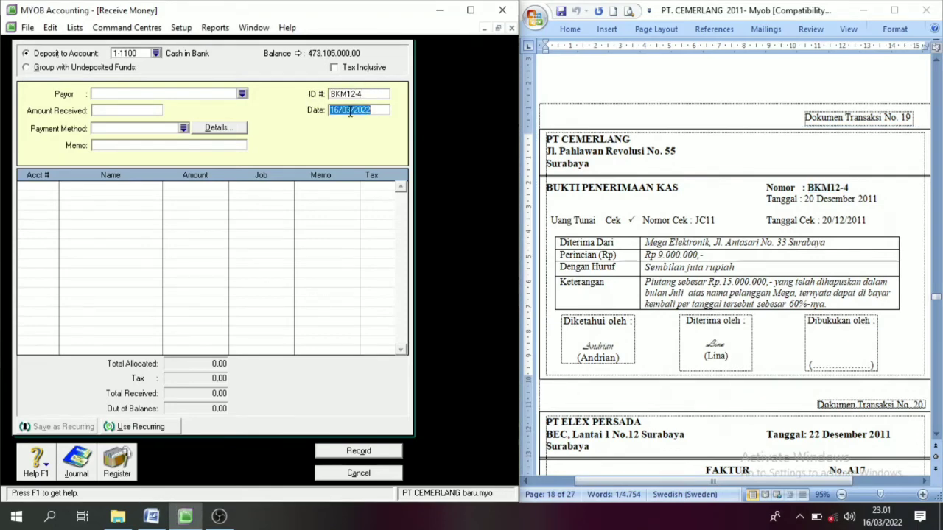
{"action": "type", "text": "20/12/2011"}
Step: Enter 9.000.000 as the amount received and "Penerimaan Piutang yang dihapus" as the receipt's memo
{"action": "left_click", "coordinate": [119, 111]}
{"action": "type", "text": "9.00"}
{"action": "type", "text": "0.000"}
{"action": "key", "text": "Tab"}
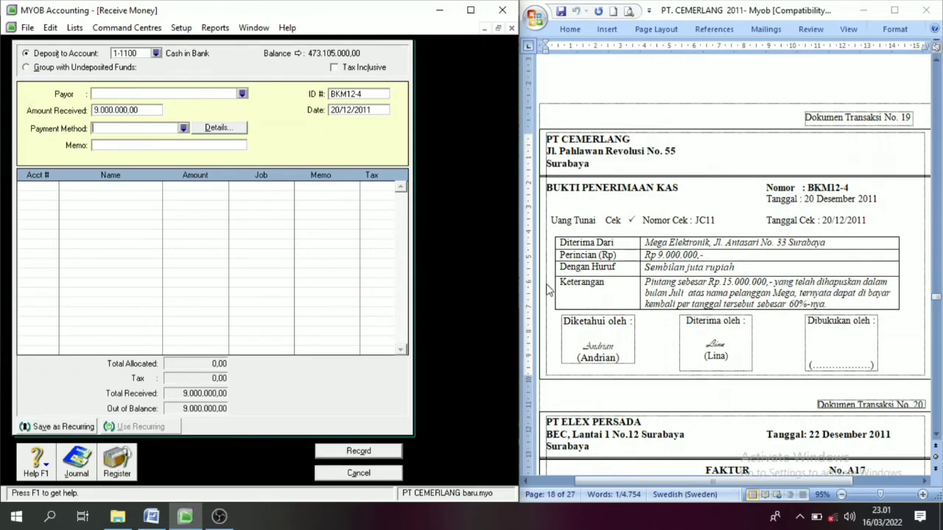
{"action": "left_click", "coordinate": [106, 146]}
{"action": "type", "text": "Penerimaan Piutang"}
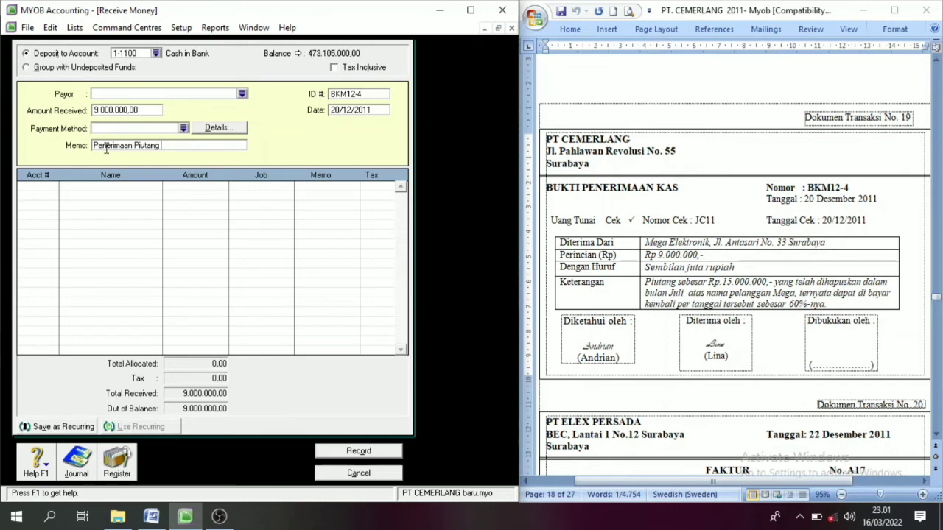
{"action": "type", "text": " yang dihapus"}
Step: Allocate the 9.000.000 receipt to account 1-1400 Allowance for Doubtful Debt and record it, closing the form
{"action": "left_click", "coordinate": [42, 189]}
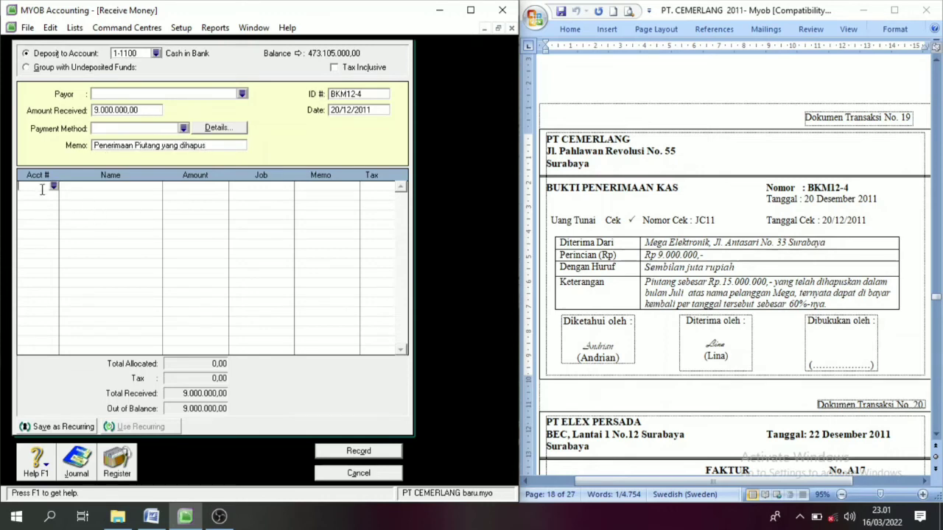
{"action": "type", "text": "4"}
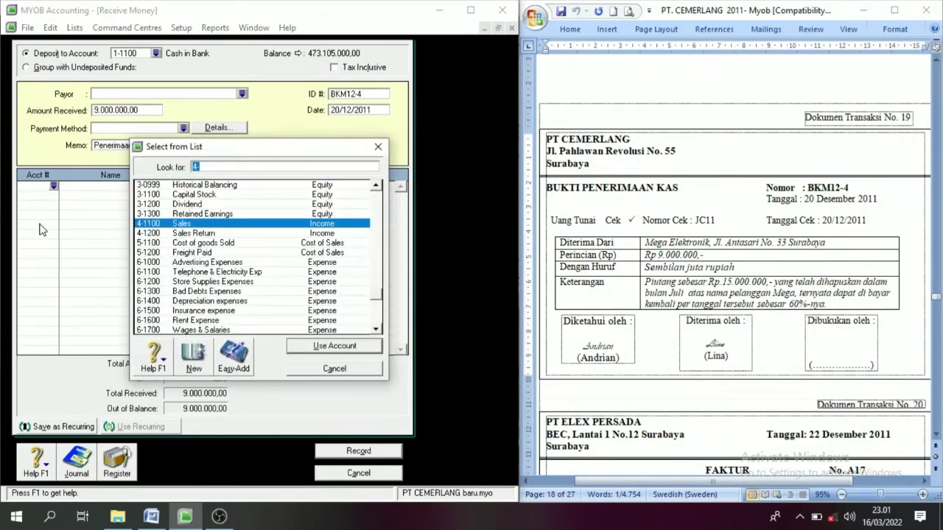
{"action": "left_click", "coordinate": [377, 186]}
{"action": "left_click_drag", "start_coordinate": [379, 187], "coordinate": [378, 187]}
{"action": "left_click", "coordinate": [185, 214]}
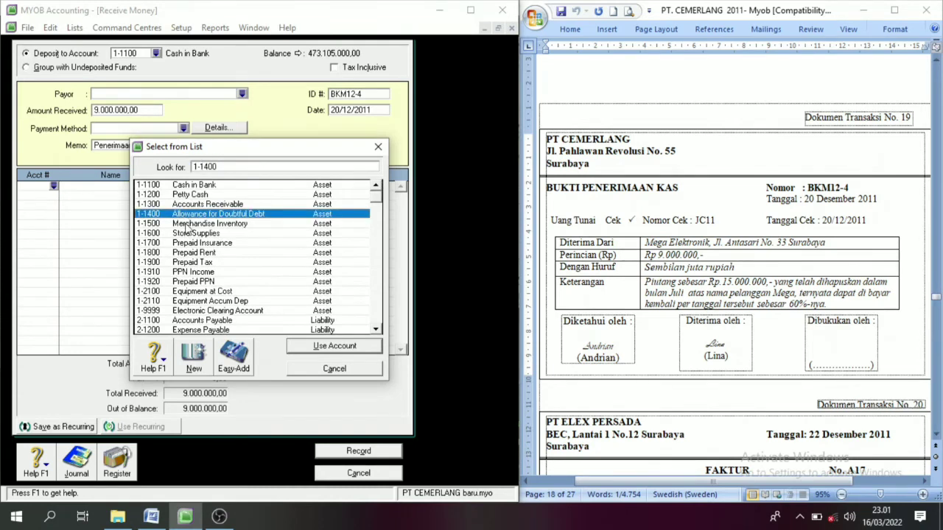
{"action": "left_click", "coordinate": [333, 347]}
{"action": "key", "text": "Tab"}
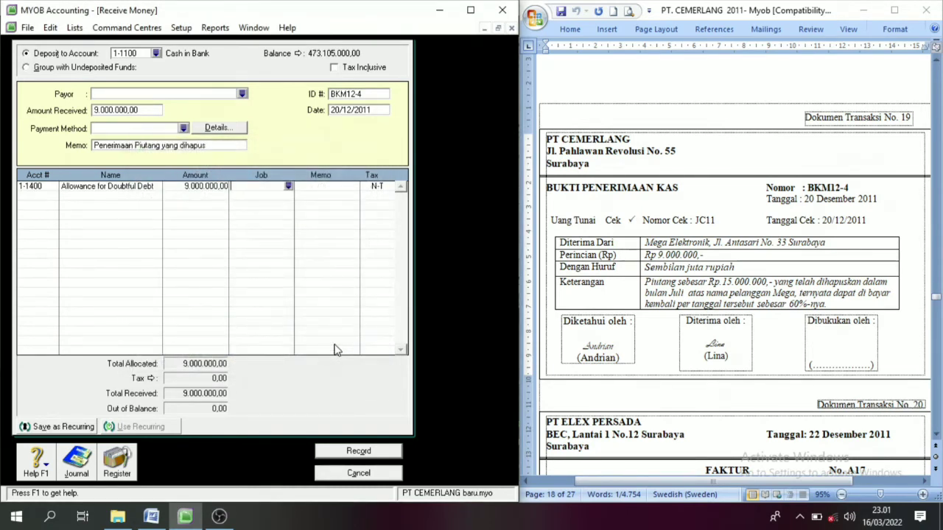
{"action": "left_click", "coordinate": [371, 453]}
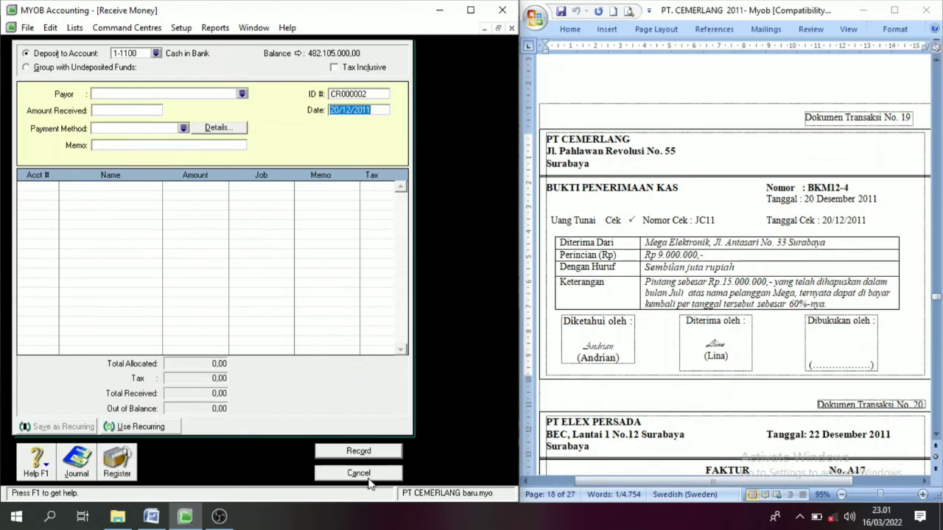
{"action": "left_click", "coordinate": [370, 479]}
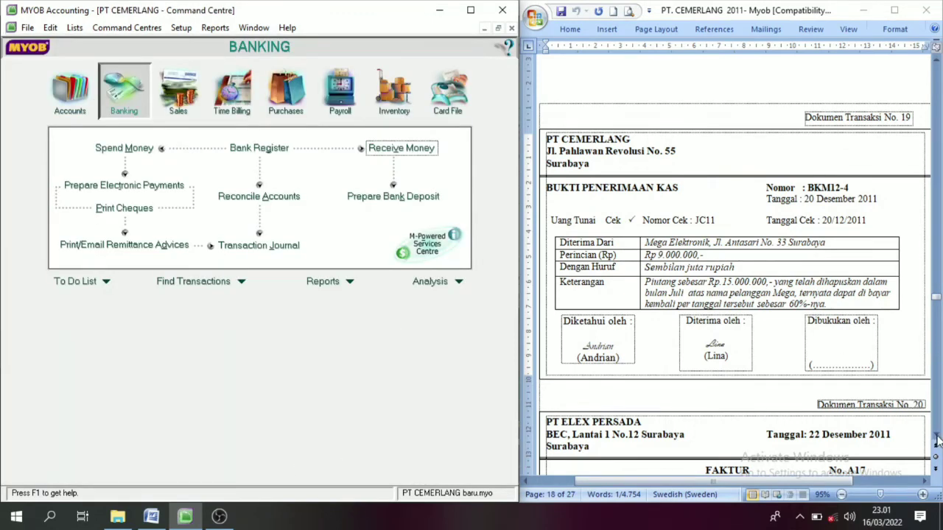
Step: Examine Dokumen Transaksi No. 20, checking the document type and which company issued it
{"action": "left_click", "coordinate": [936, 436]}
{"action": "scroll", "coordinate": [933, 438], "scroll_direction": "down", "scroll_amount": 7}
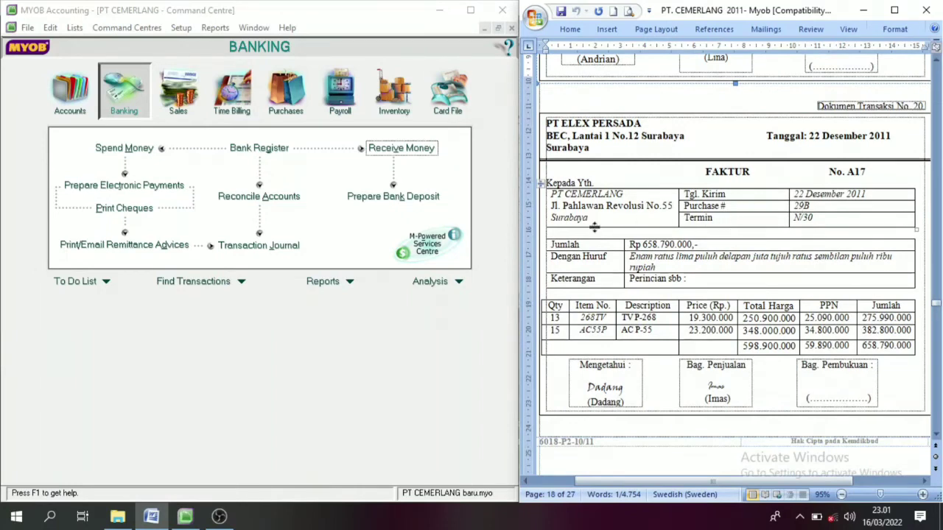
{"action": "left_click_drag", "start_coordinate": [755, 176], "coordinate": [706, 180]}
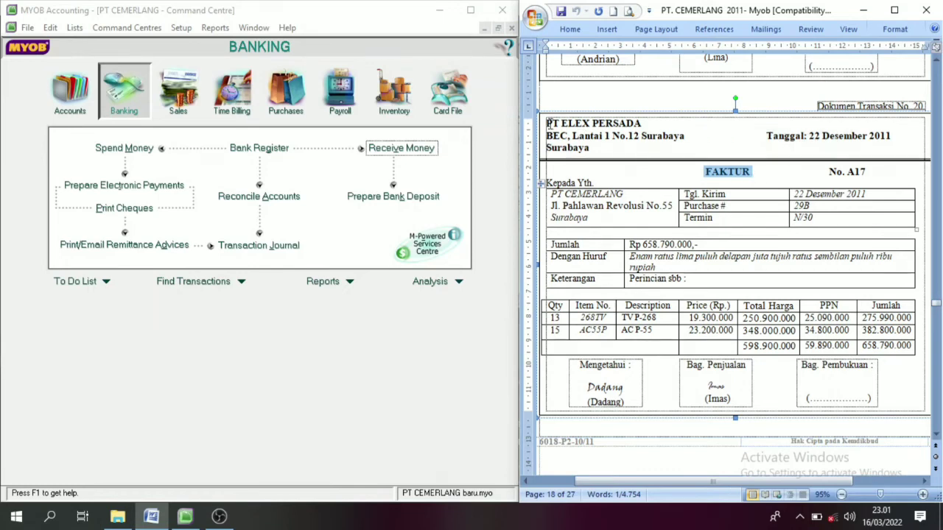
{"action": "left_click_drag", "start_coordinate": [548, 123], "coordinate": [610, 126]}
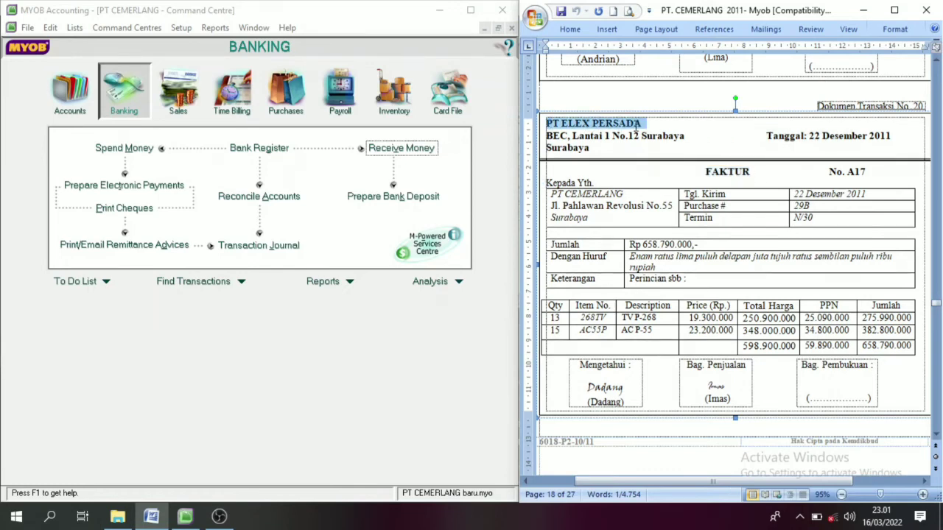
{"action": "left_click", "coordinate": [751, 171]}
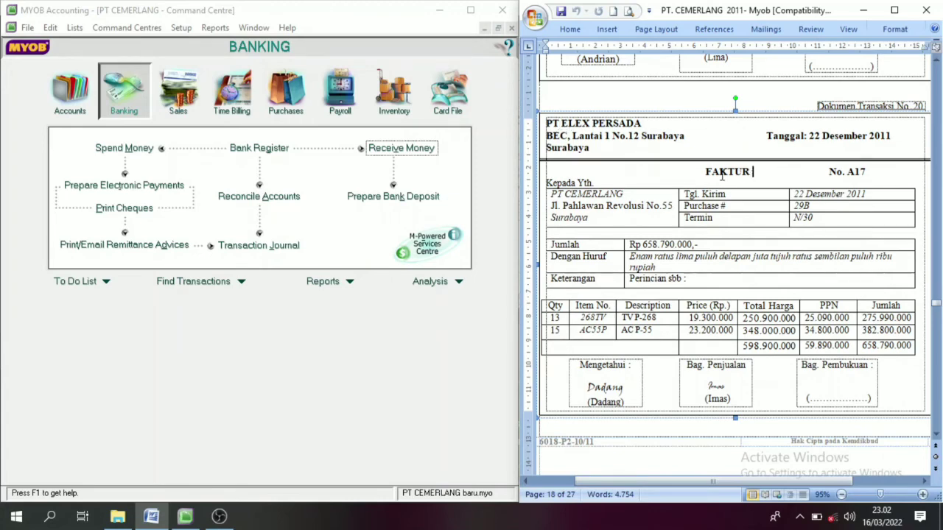
{"action": "left_click_drag", "start_coordinate": [756, 172], "coordinate": [706, 174]}
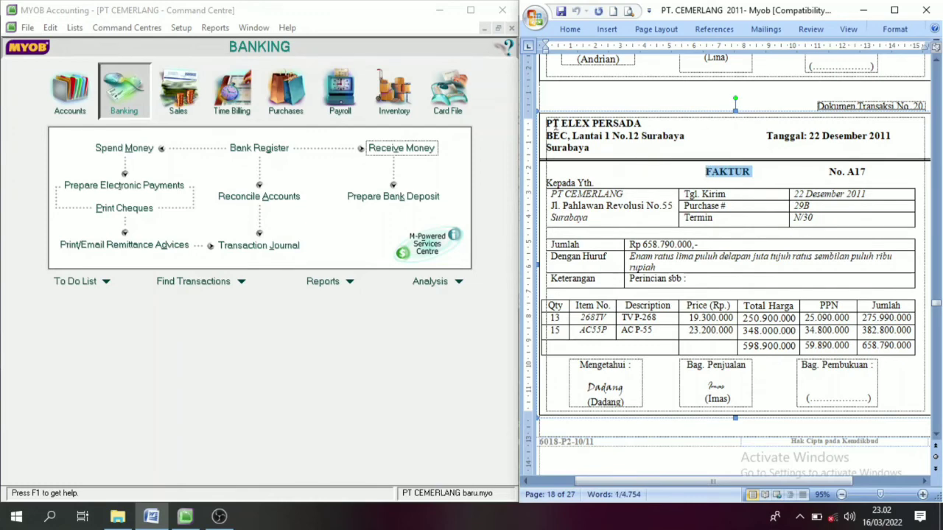
{"action": "left_click_drag", "start_coordinate": [547, 125], "coordinate": [616, 145]}
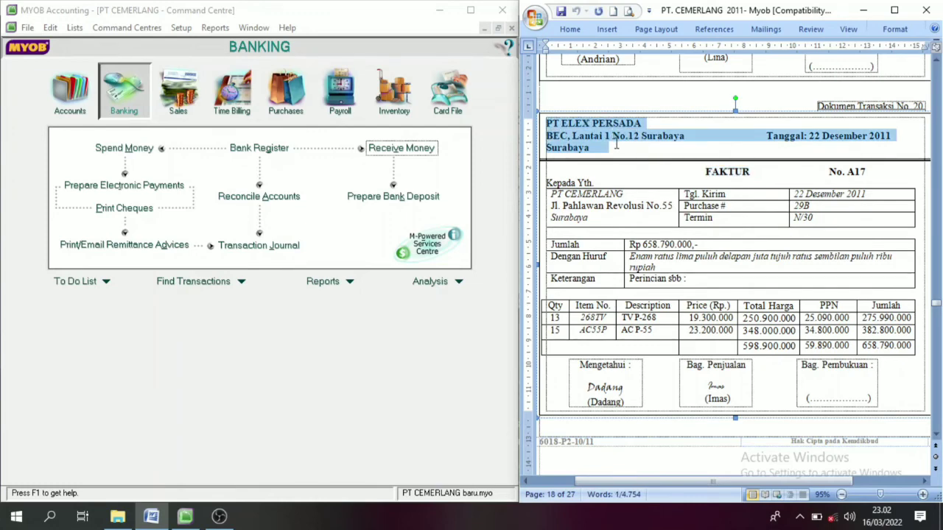
{"action": "left_click", "coordinate": [608, 148]}
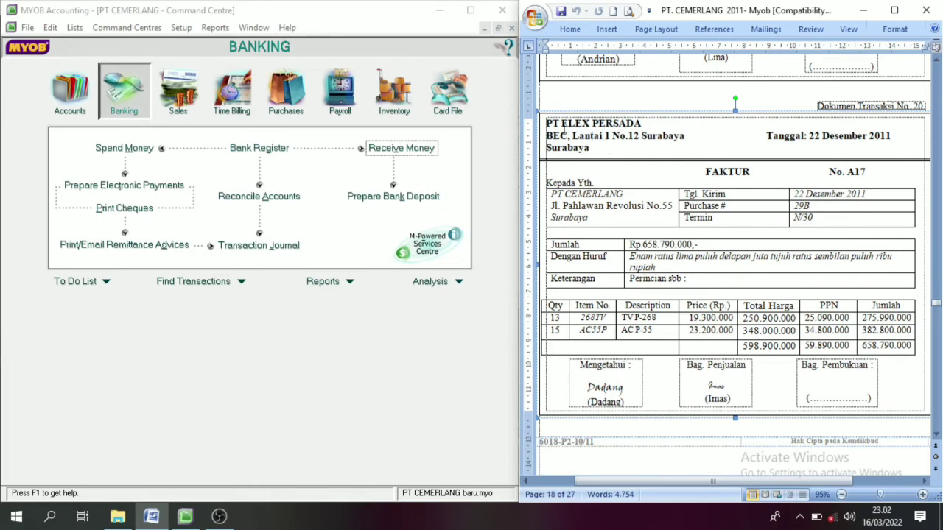
{"action": "left_click_drag", "start_coordinate": [545, 120], "coordinate": [664, 163]}
{"action": "left_click", "coordinate": [740, 171]}
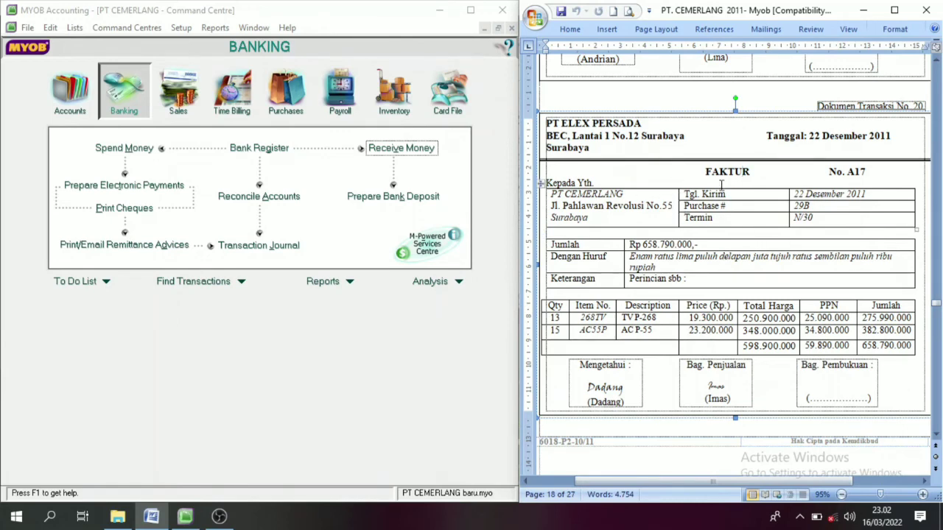
Step: Start a new item purchase and select PT ELEX PERSADA as its supplier
{"action": "left_click", "coordinate": [293, 106]}
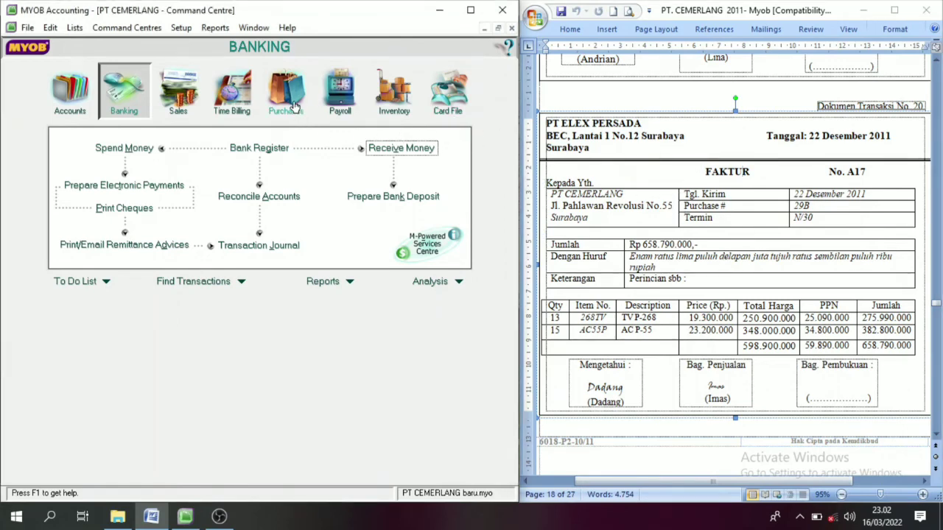
{"action": "left_click", "coordinate": [293, 106]}
{"action": "left_click", "coordinate": [276, 177]}
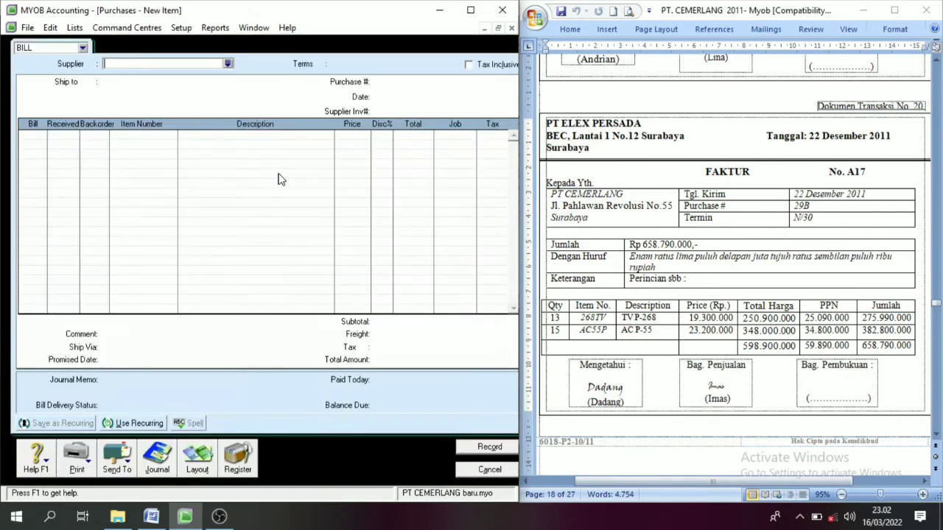
{"action": "left_click", "coordinate": [228, 63]}
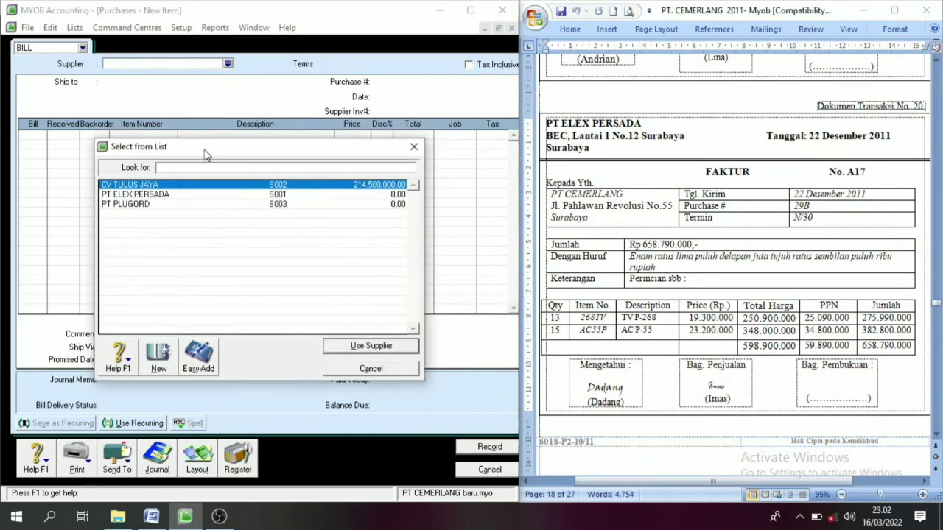
{"action": "left_click", "coordinate": [162, 195]}
{"action": "left_click", "coordinate": [386, 346]}
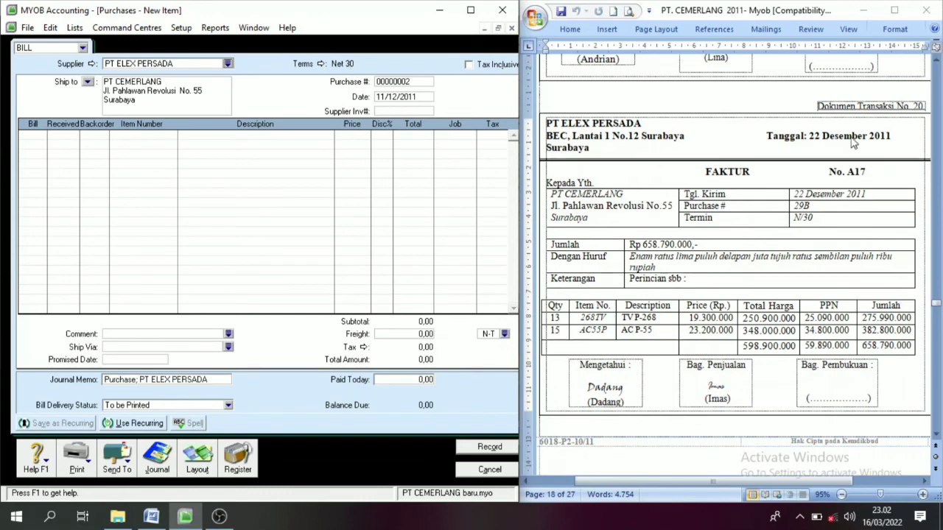
Step: Copy invoice number A17 from the source document into the purchase number and set the purchase date to 22/12/2011
{"action": "left_click", "coordinate": [857, 177]}
{"action": "left_click_drag", "start_coordinate": [873, 172], "coordinate": [849, 180]}
{"action": "key", "text": "ctrl+c"}
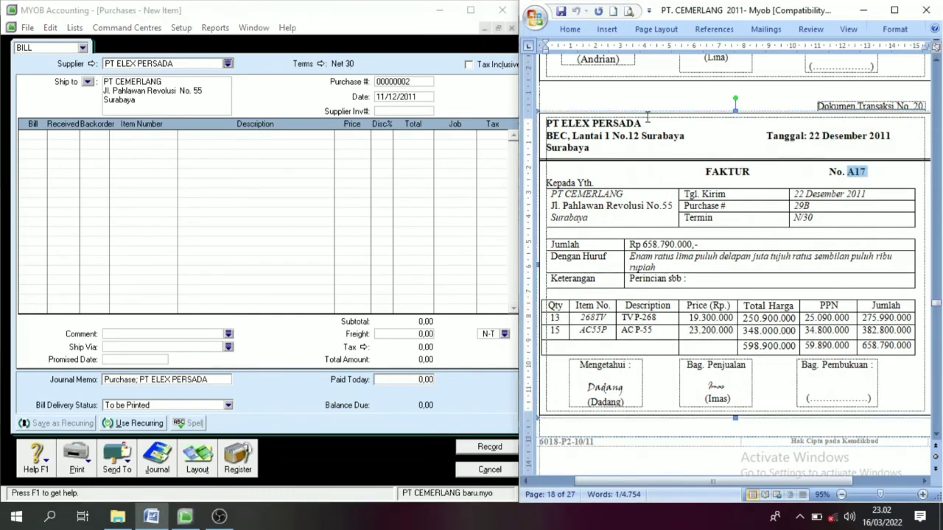
{"action": "left_click", "coordinate": [402, 84]}
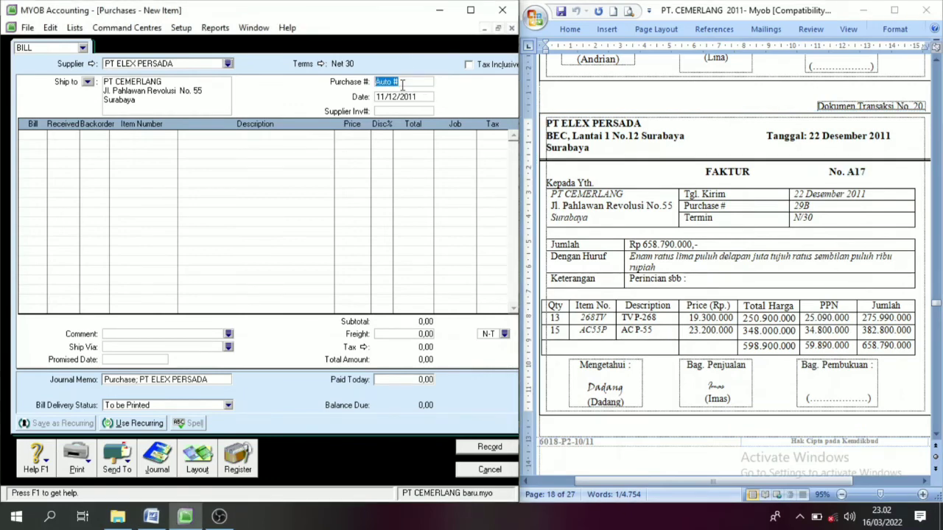
{"action": "key", "text": "ctrl+v"}
{"action": "left_click", "coordinate": [403, 99]}
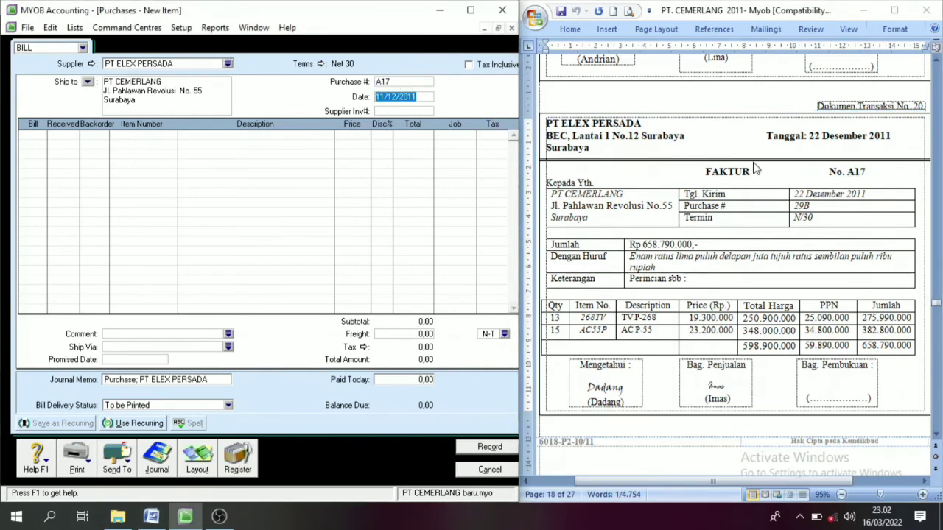
{"action": "type", "text": "22/1"}
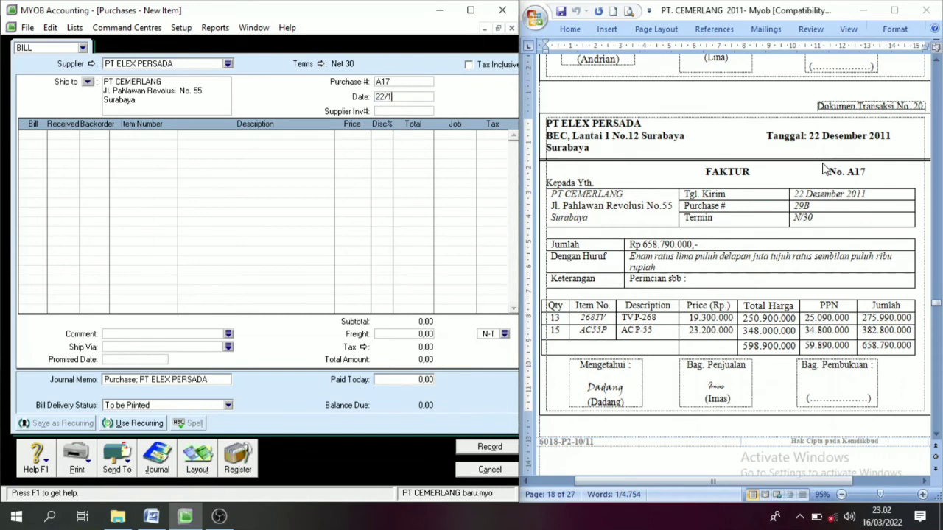
{"action": "type", "text": "2/2011"}
Step: Enter the first purchase line: 13 units of item 268TV at a price of 19.300.000 each
{"action": "left_click", "coordinate": [38, 139]}
{"action": "type", "text": "13"}
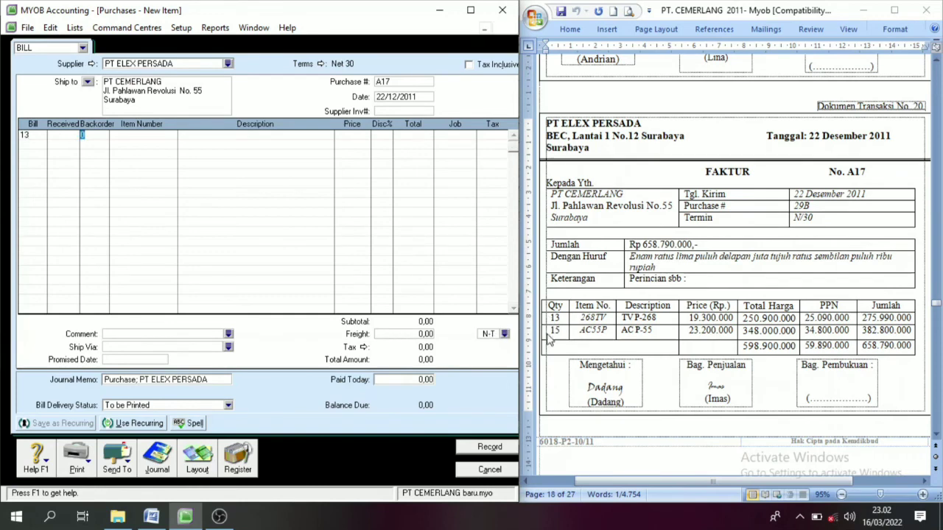
{"action": "key", "text": "Tab"}
{"action": "key", "text": "Tab"}
{"action": "type", "text": "268TV"}
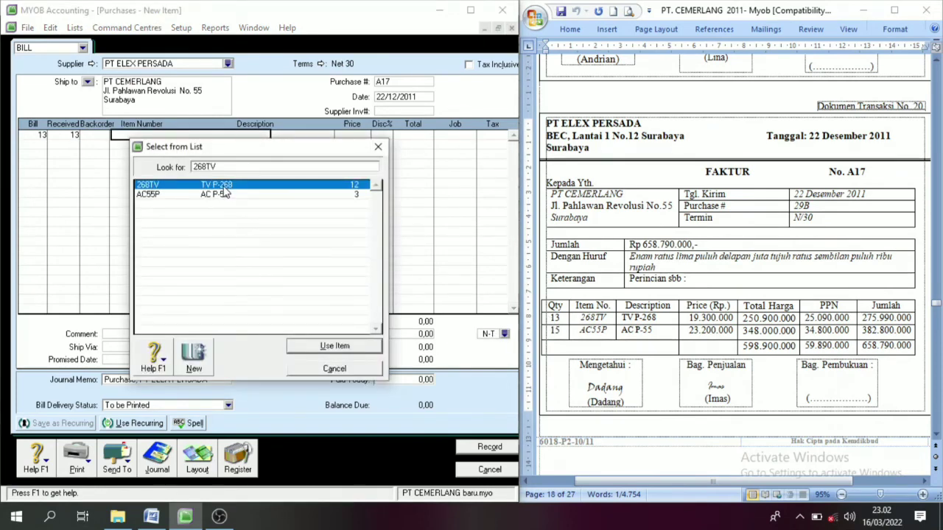
{"action": "left_click", "coordinate": [368, 348]}
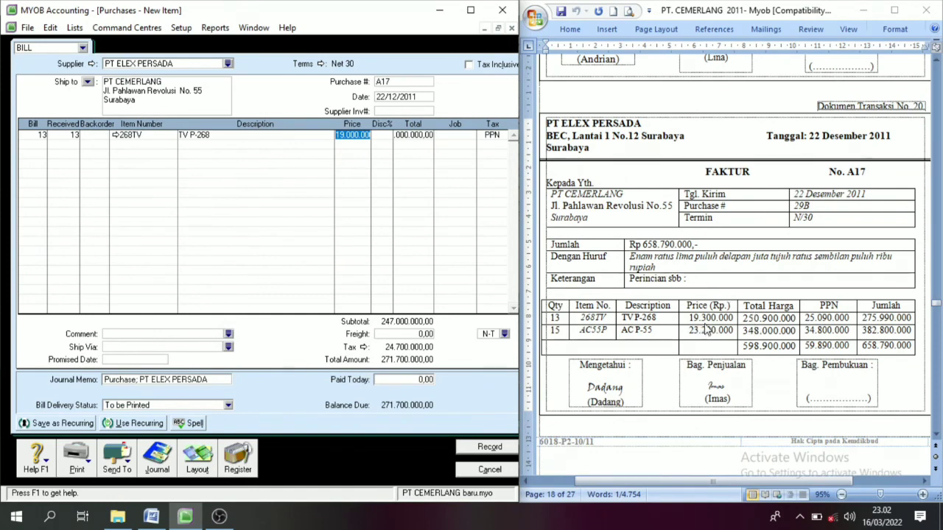
{"action": "type", "text": "1"}
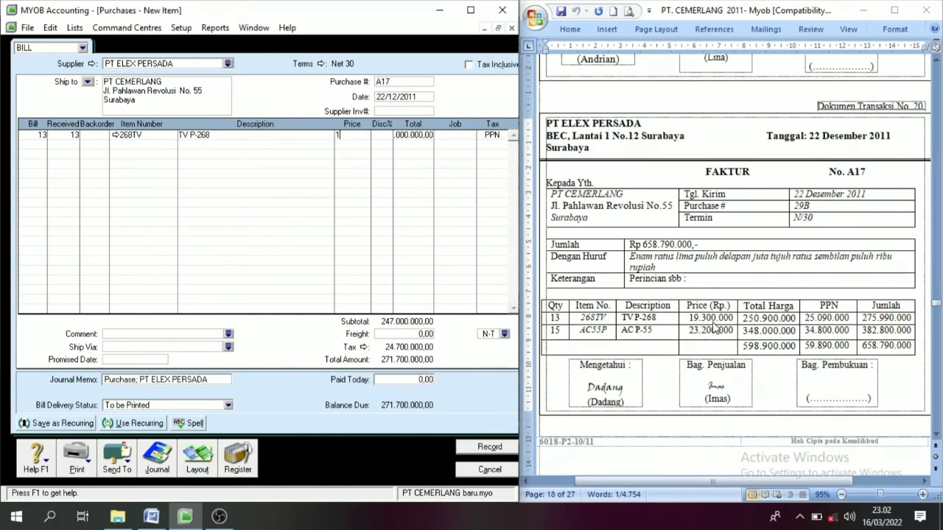
{"action": "type", "text": "930"}
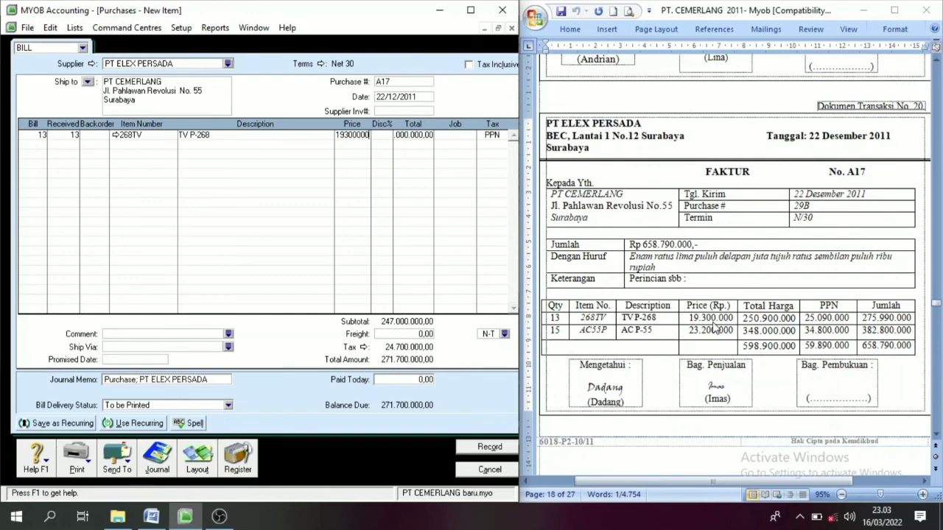
{"action": "type", "text": "0000"}
{"action": "key", "text": "Tab"}
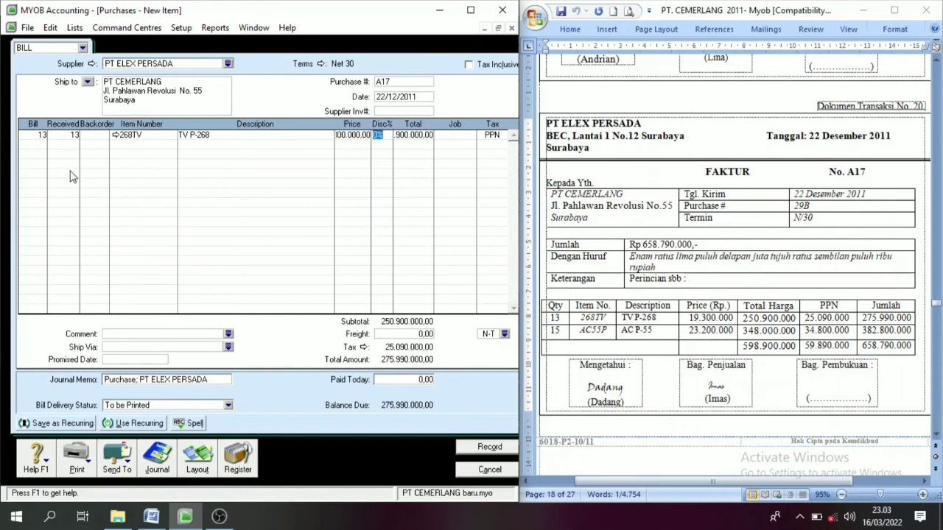
Step: Add a second purchase line: 15 units of item AC55P at a price of 23.200.000 each
{"action": "left_click", "coordinate": [41, 145]}
{"action": "type", "text": "15"}
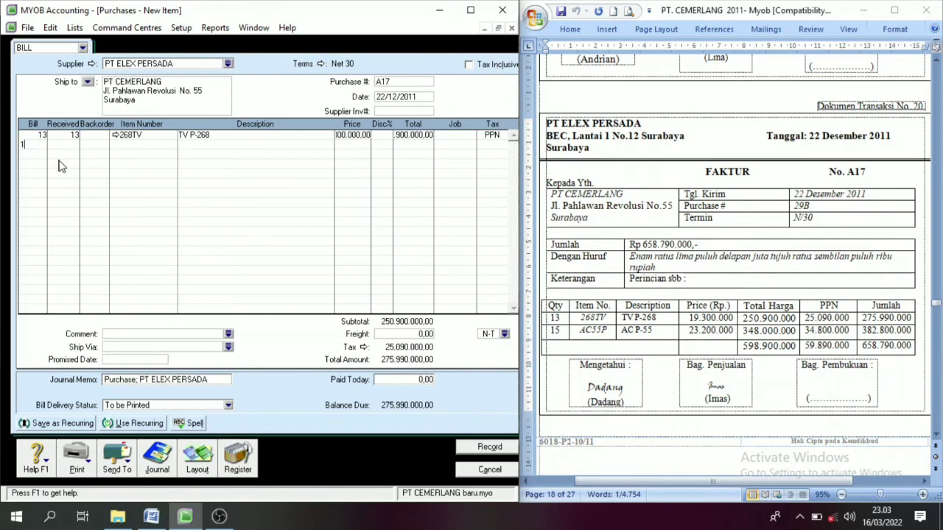
{"action": "key", "text": "Tab"}
{"action": "key", "text": "Tab"}
{"action": "key", "text": "Tab"}
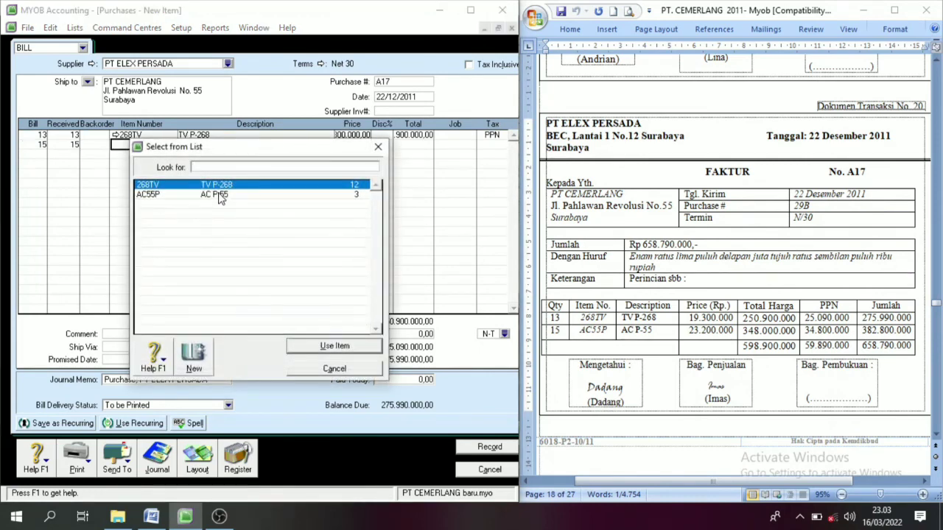
{"action": "type", "text": "AC55P"}
{"action": "left_click", "coordinate": [345, 346]}
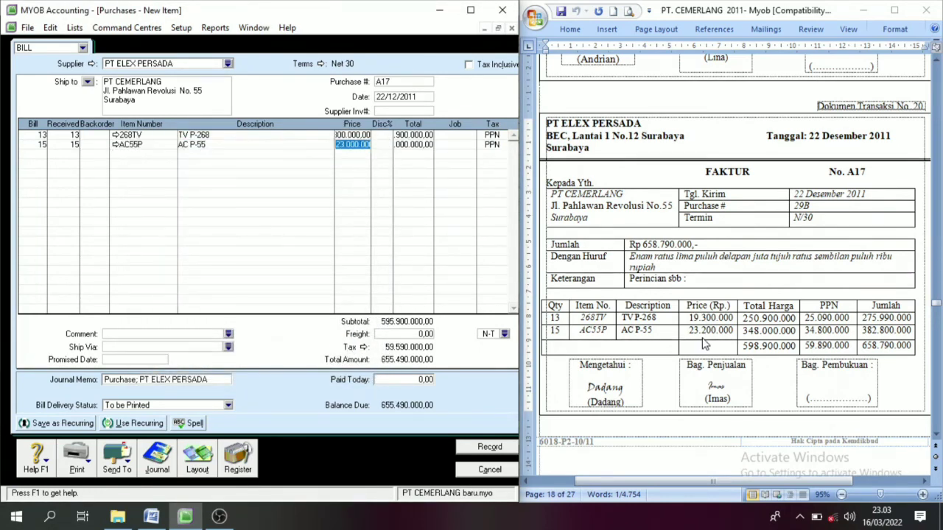
{"action": "type", "text": "23"}
{"action": "key", "text": "Tab"}
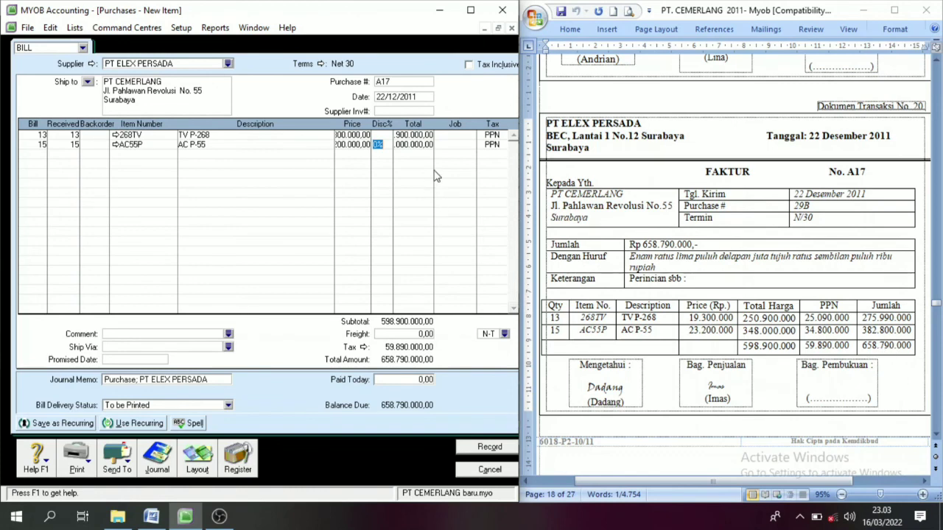
Step: Record the PT ELEX PERSADA purchase and close the purchase form
{"action": "left_click", "coordinate": [491, 449]}
{"action": "left_click", "coordinate": [222, 321]}
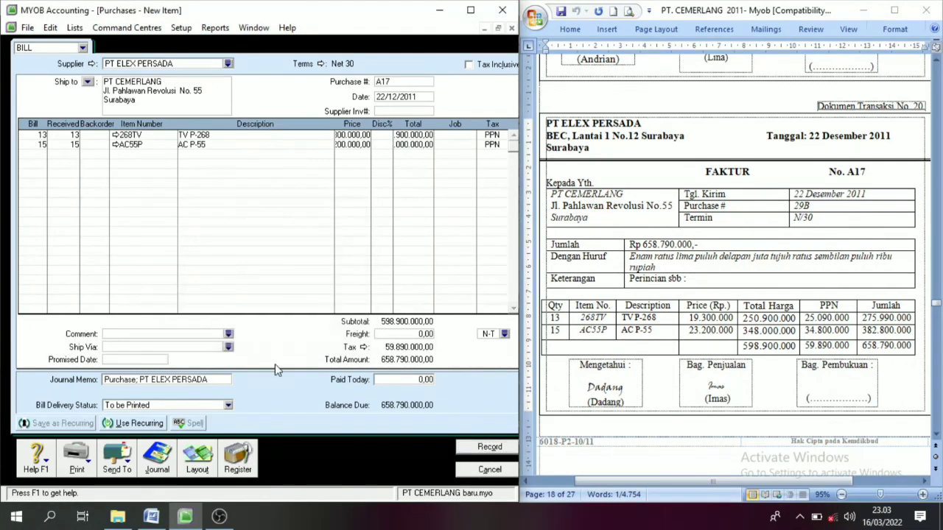
{"action": "left_click", "coordinate": [488, 469]}
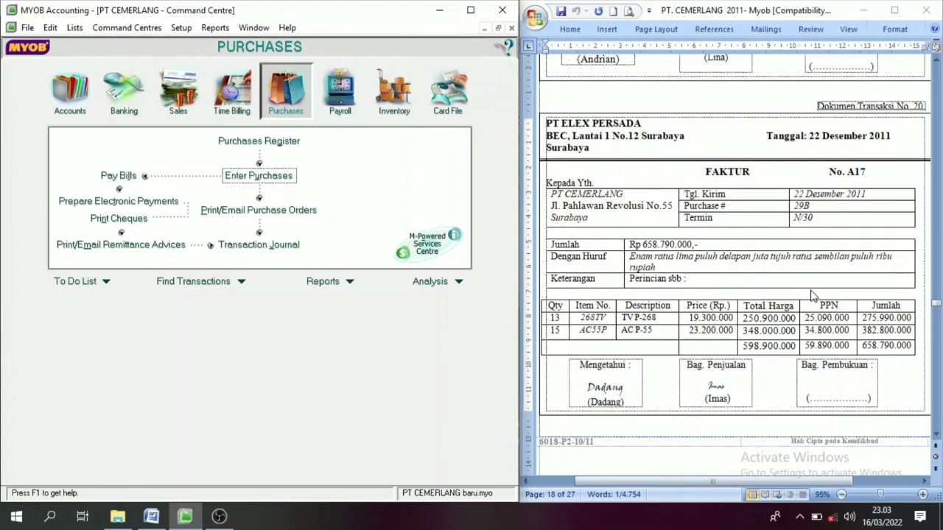
Step: Examine Dokumen Transaksi No. 21 in the source document and look back at invoice A17
{"action": "left_click_drag", "start_coordinate": [938, 439], "coordinate": [937, 440]}
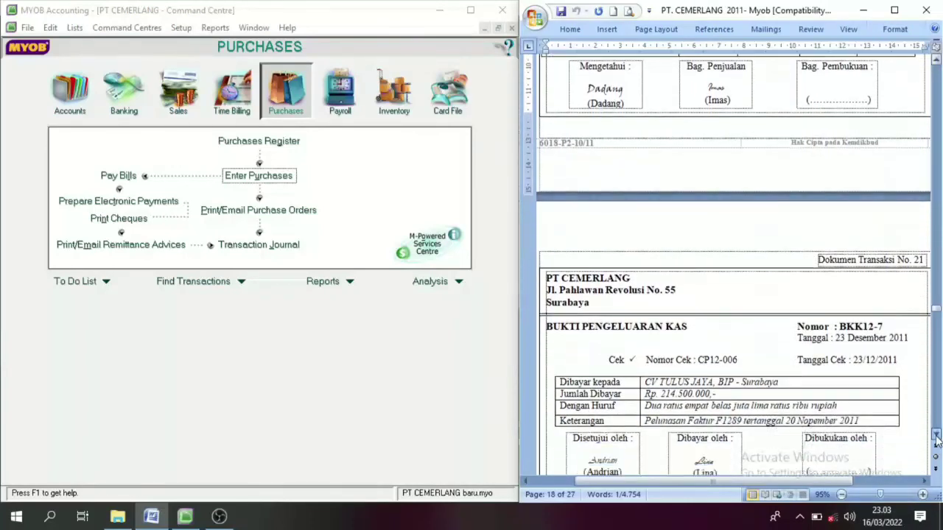
{"action": "left_click_drag", "start_coordinate": [937, 60], "coordinate": [937, 61]}
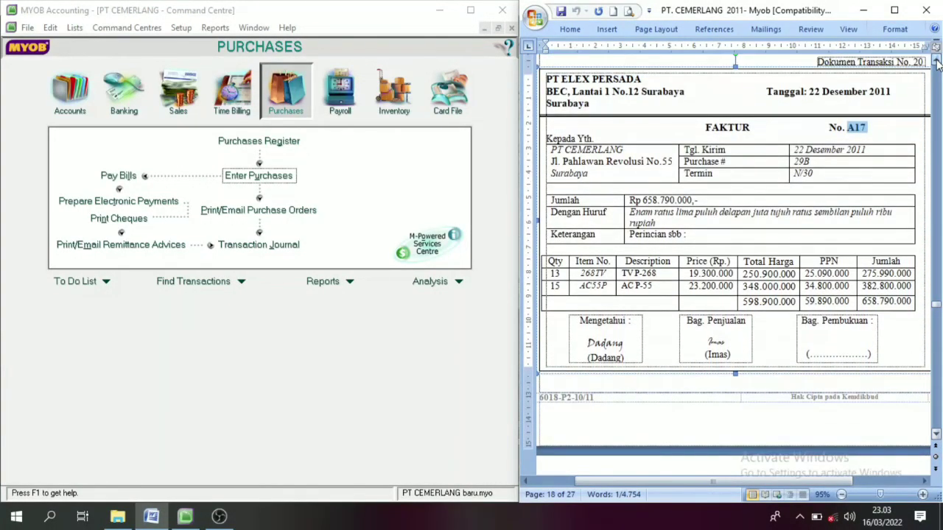